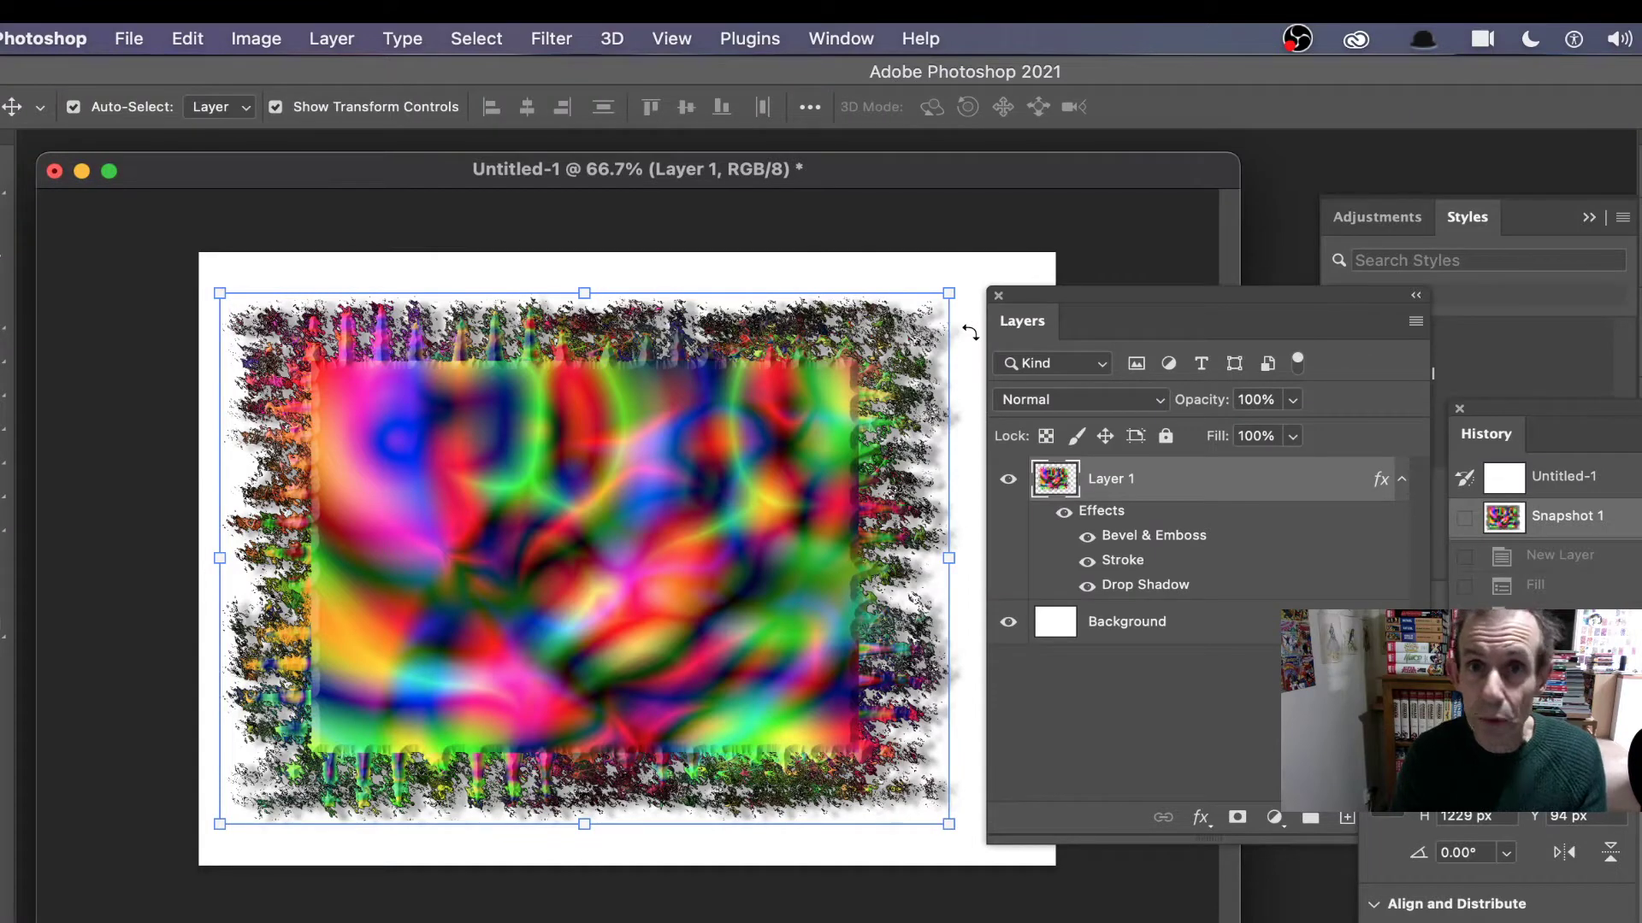
pyautogui.click(130, 30)
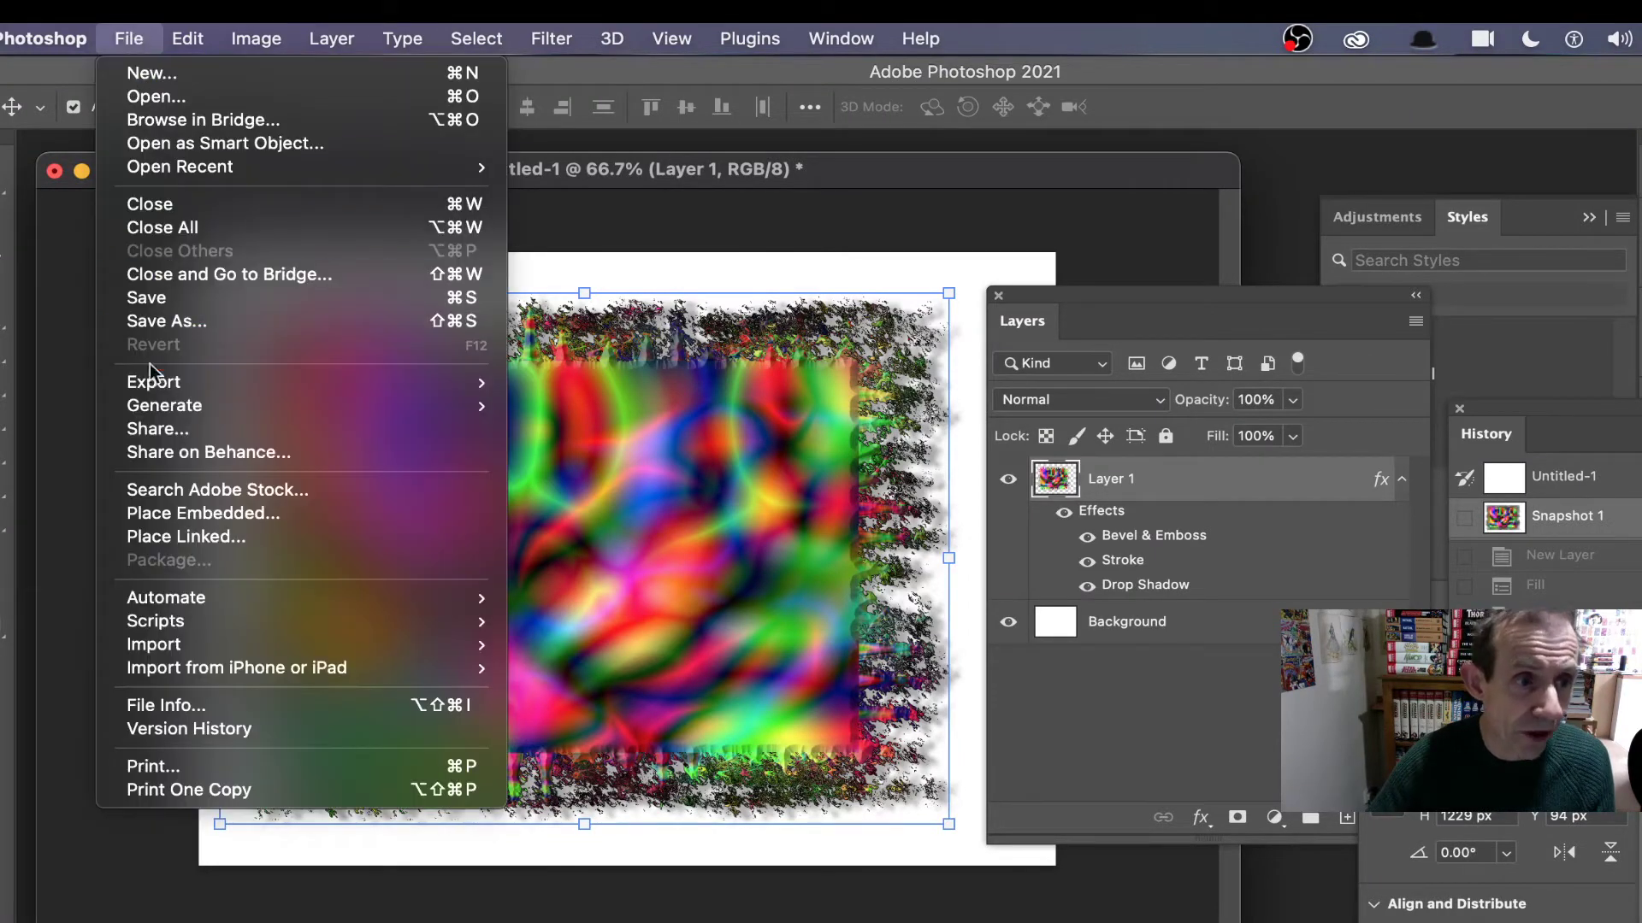
pyautogui.click(965, 188)
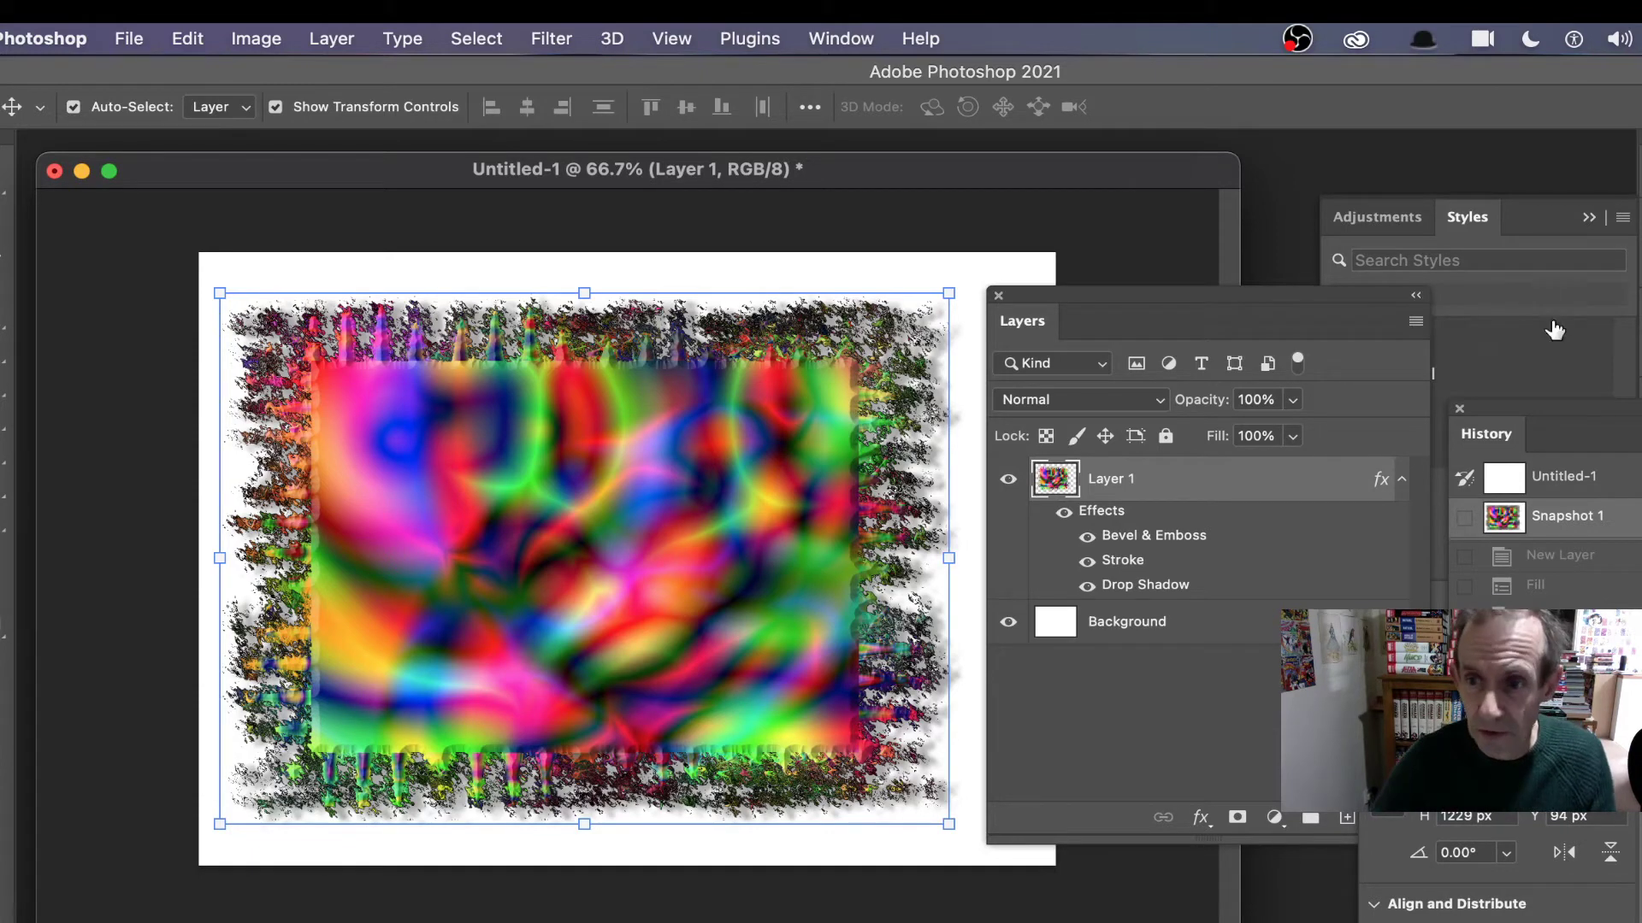
# Restore the document to its initial Untitled-1 snapshot and add a new empty layer above the background with default settings
pyautogui.click(1554, 488)
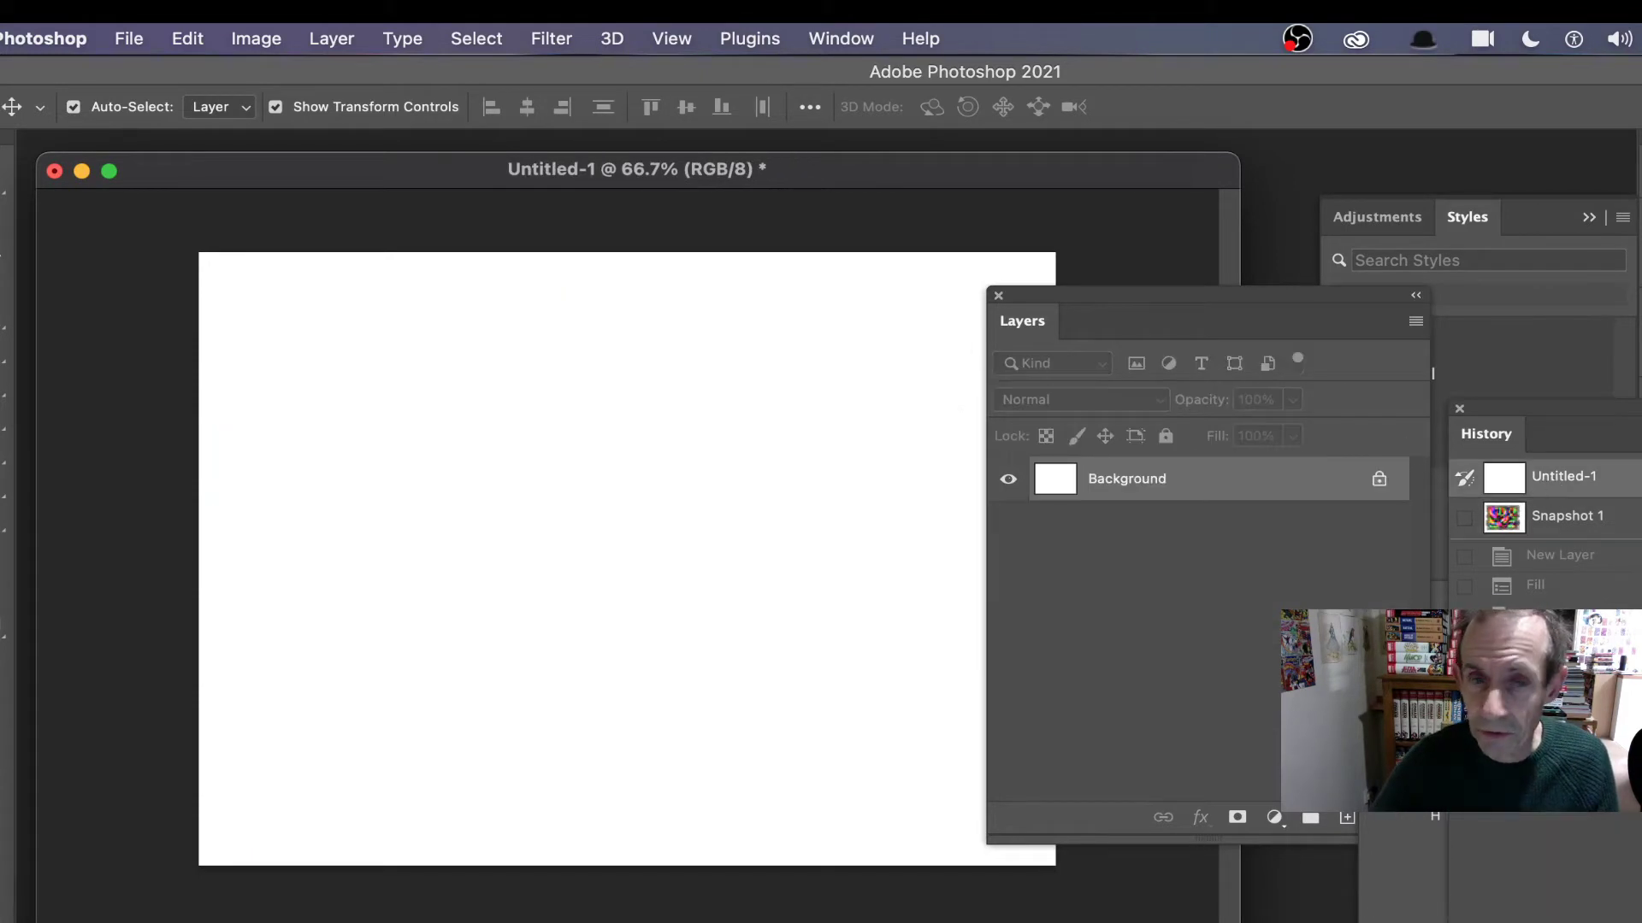
pyautogui.click(313, 37)
pyautogui.moveTo(350, 73)
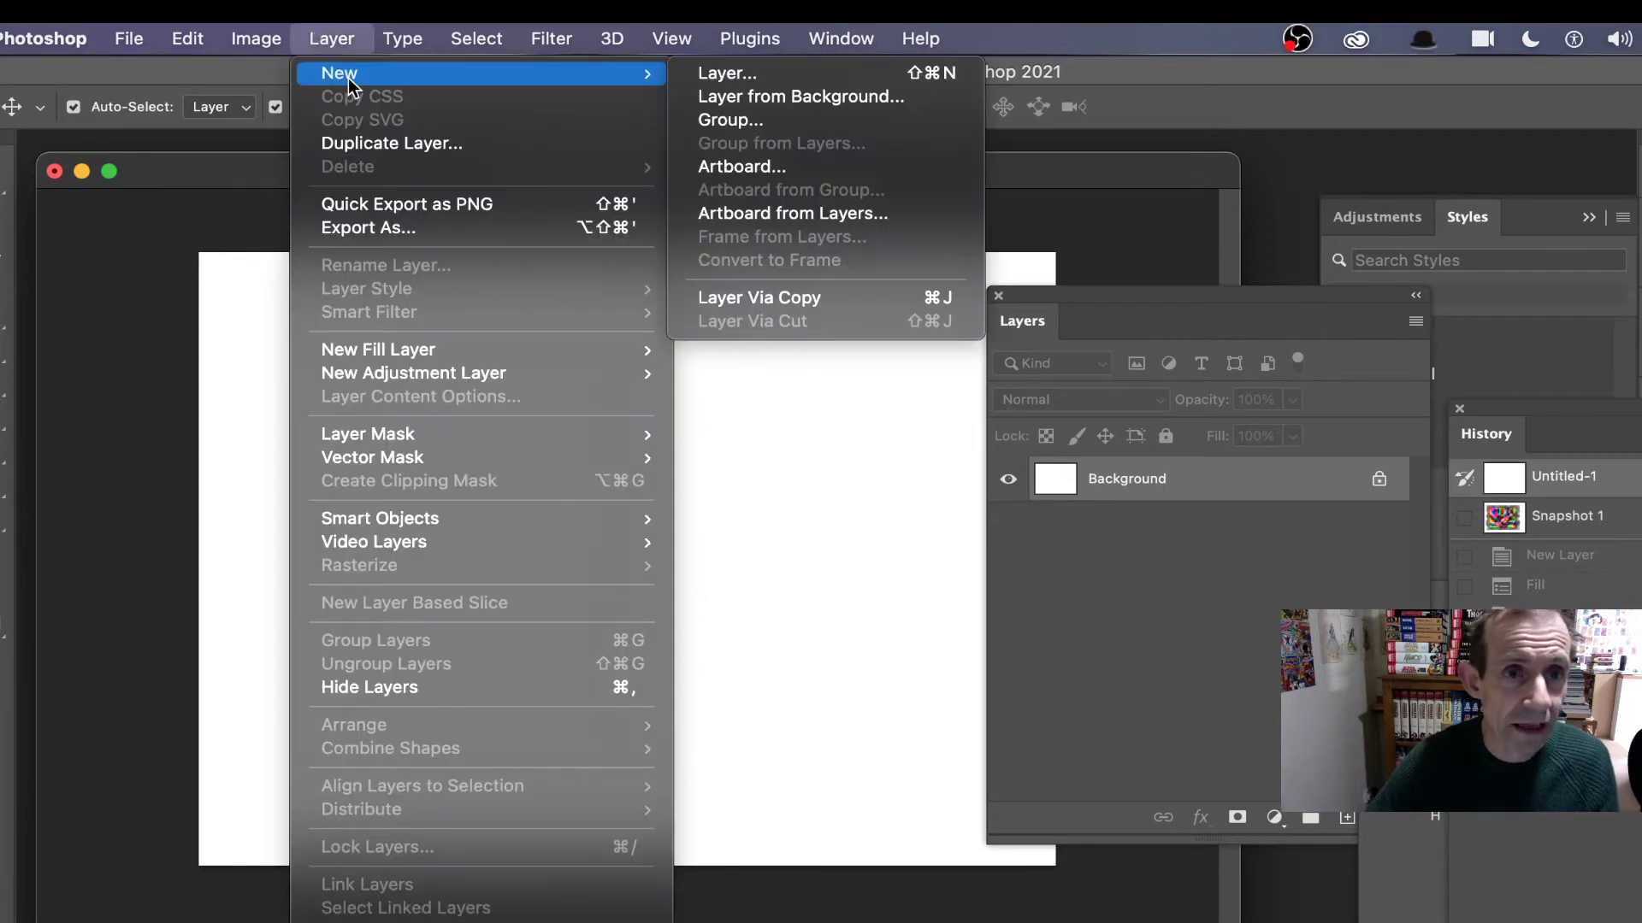
pyautogui.click(803, 69)
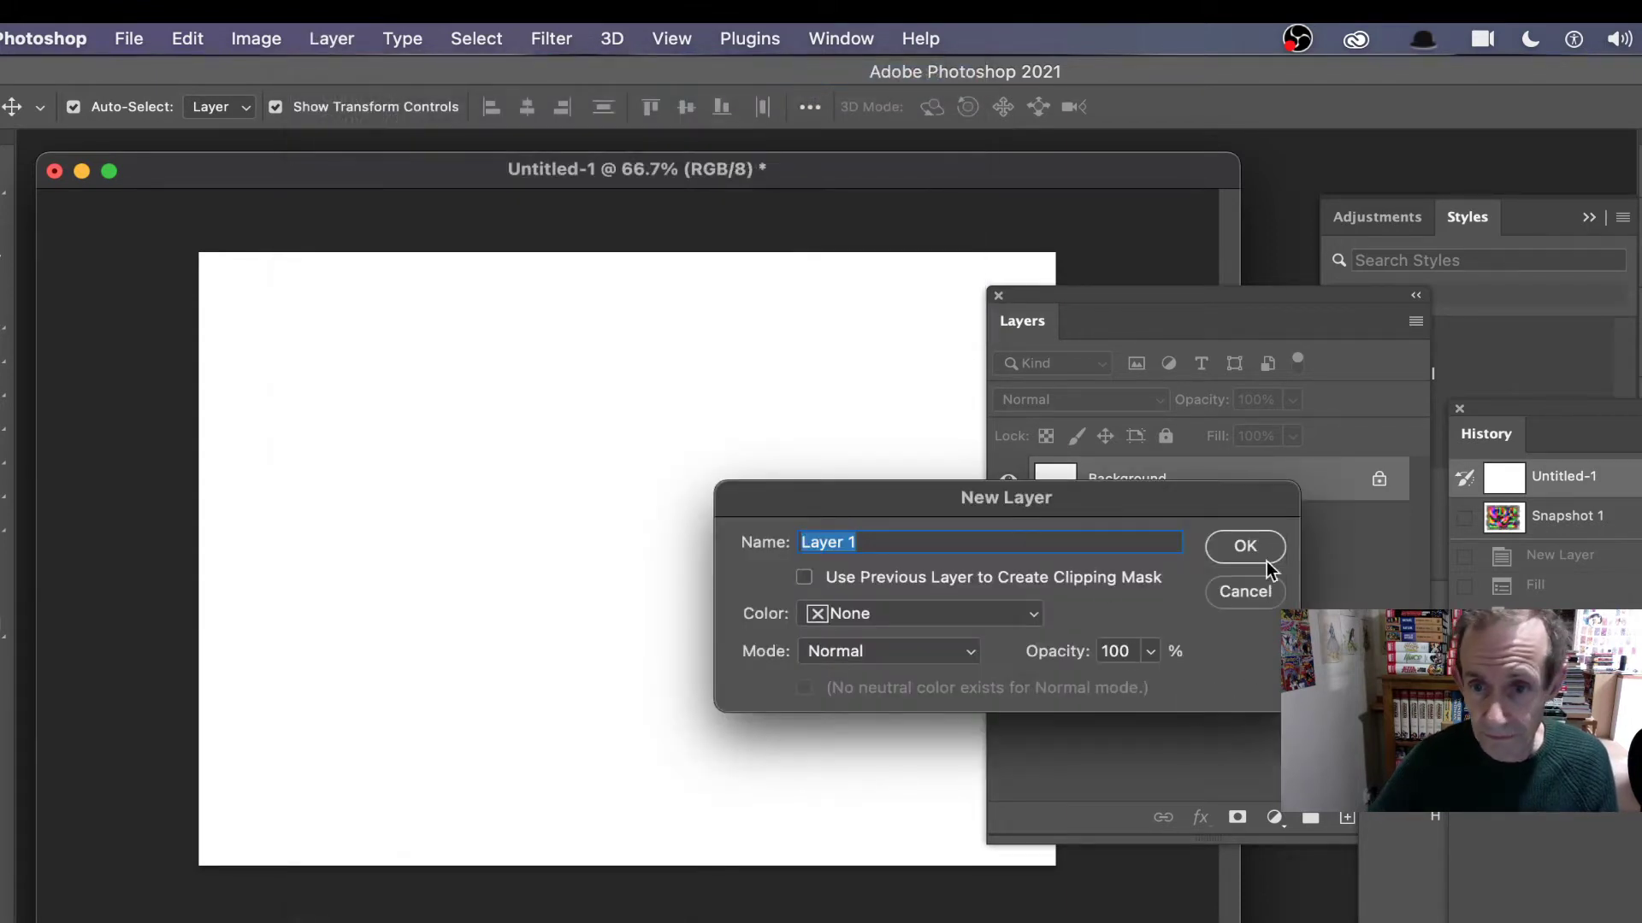
pyautogui.click(1258, 552)
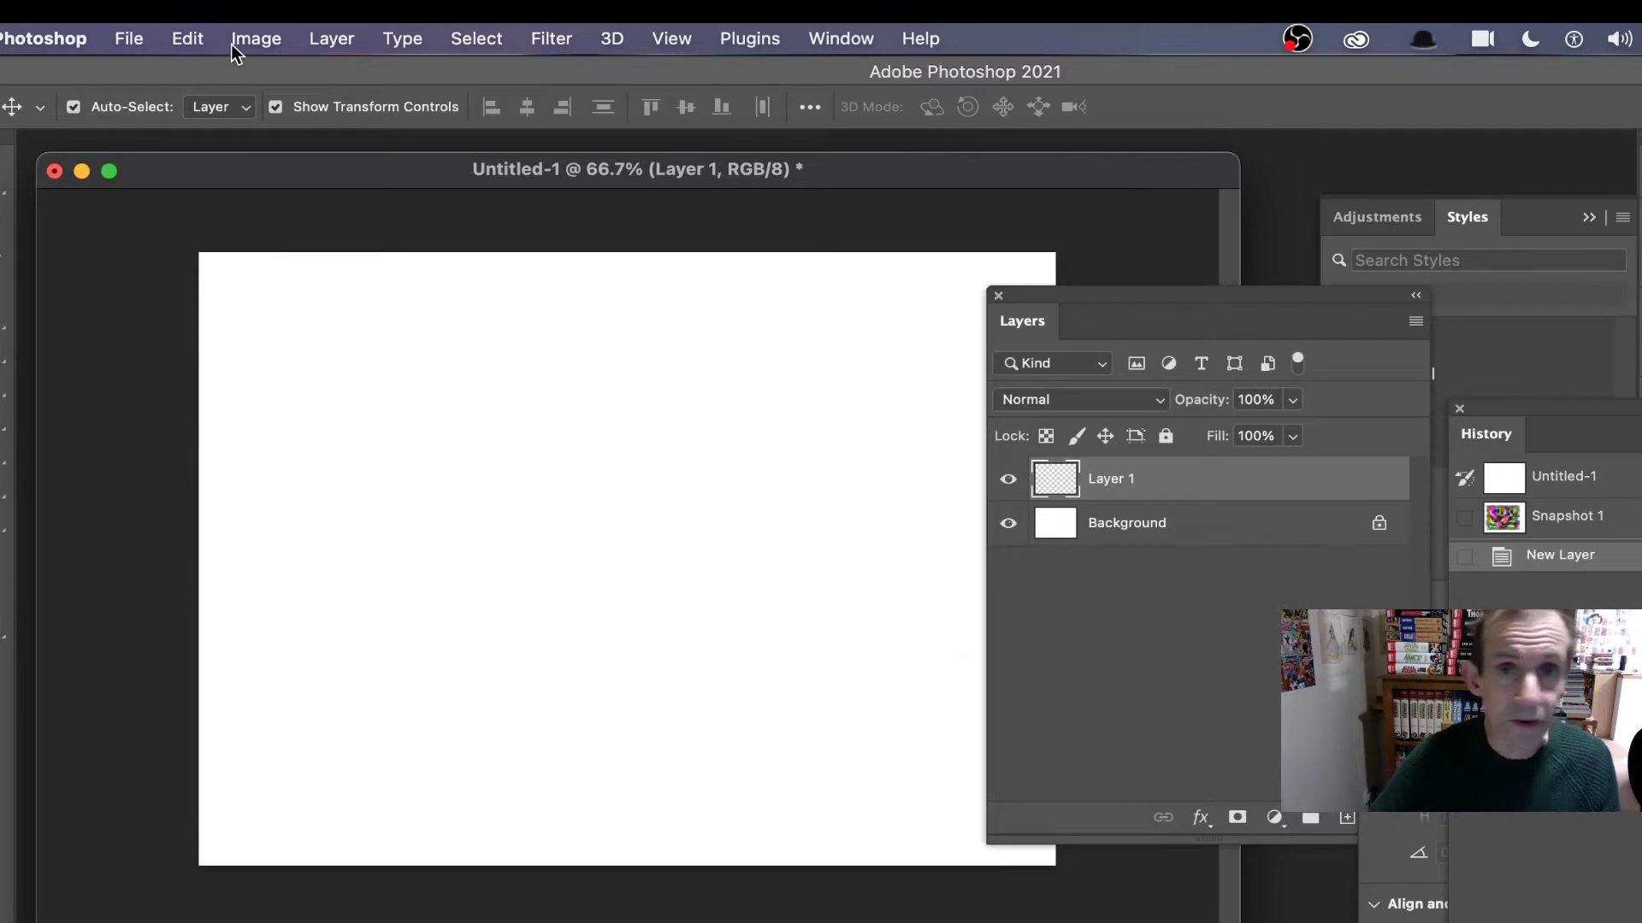
# Fill the new layer with white in Normal mode at 100% opacity
pyautogui.click(178, 33)
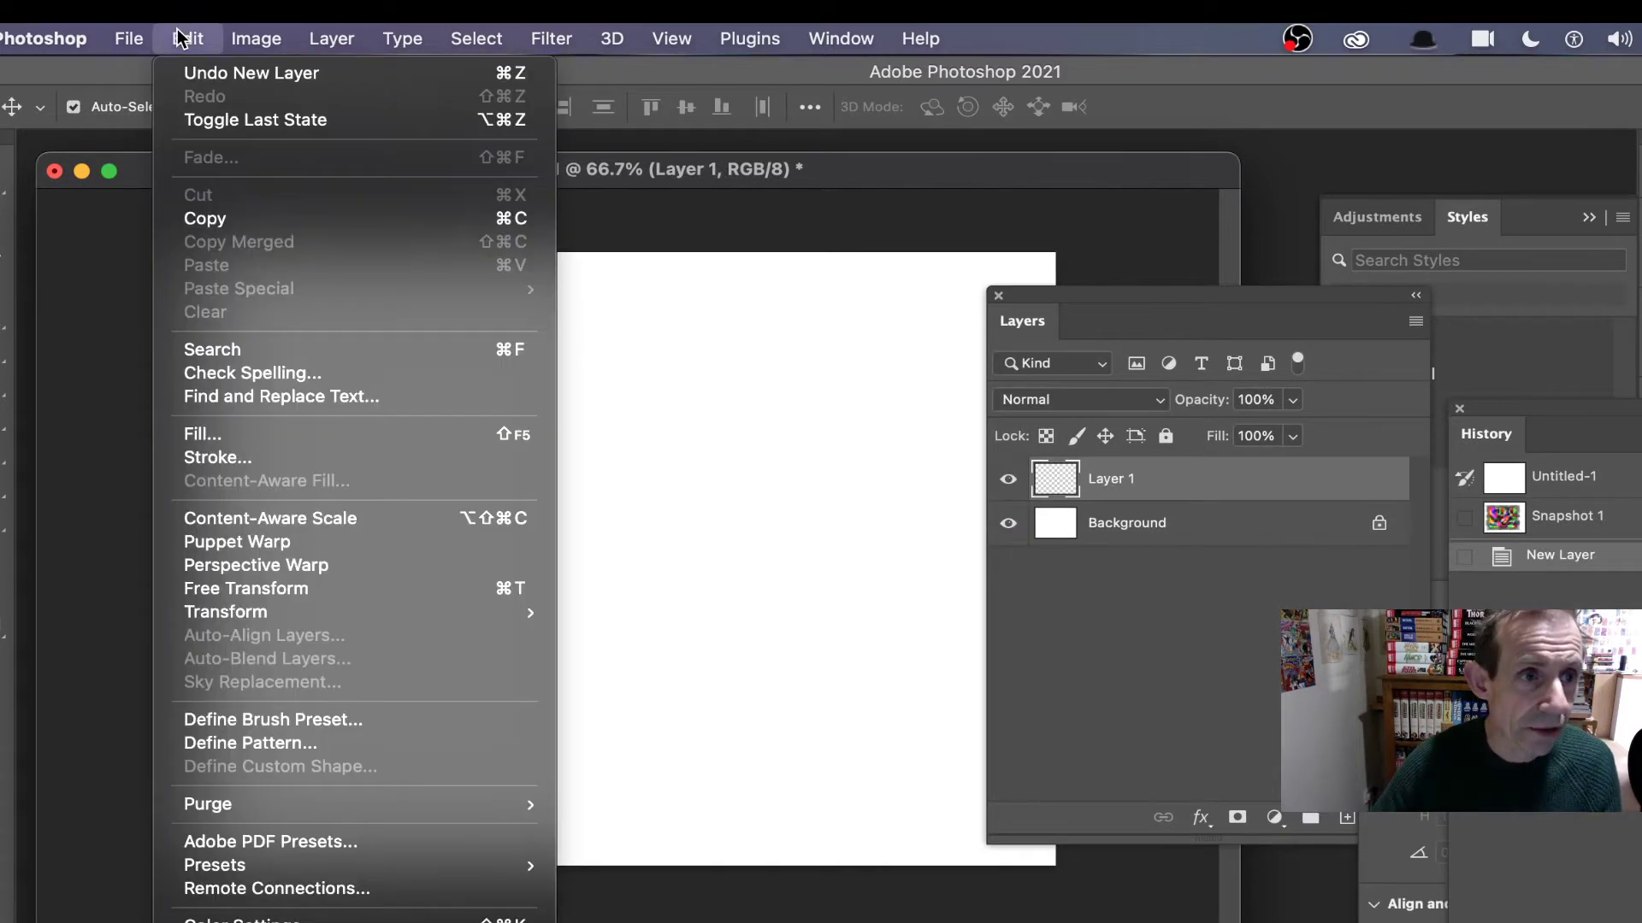
pyautogui.click(193, 436)
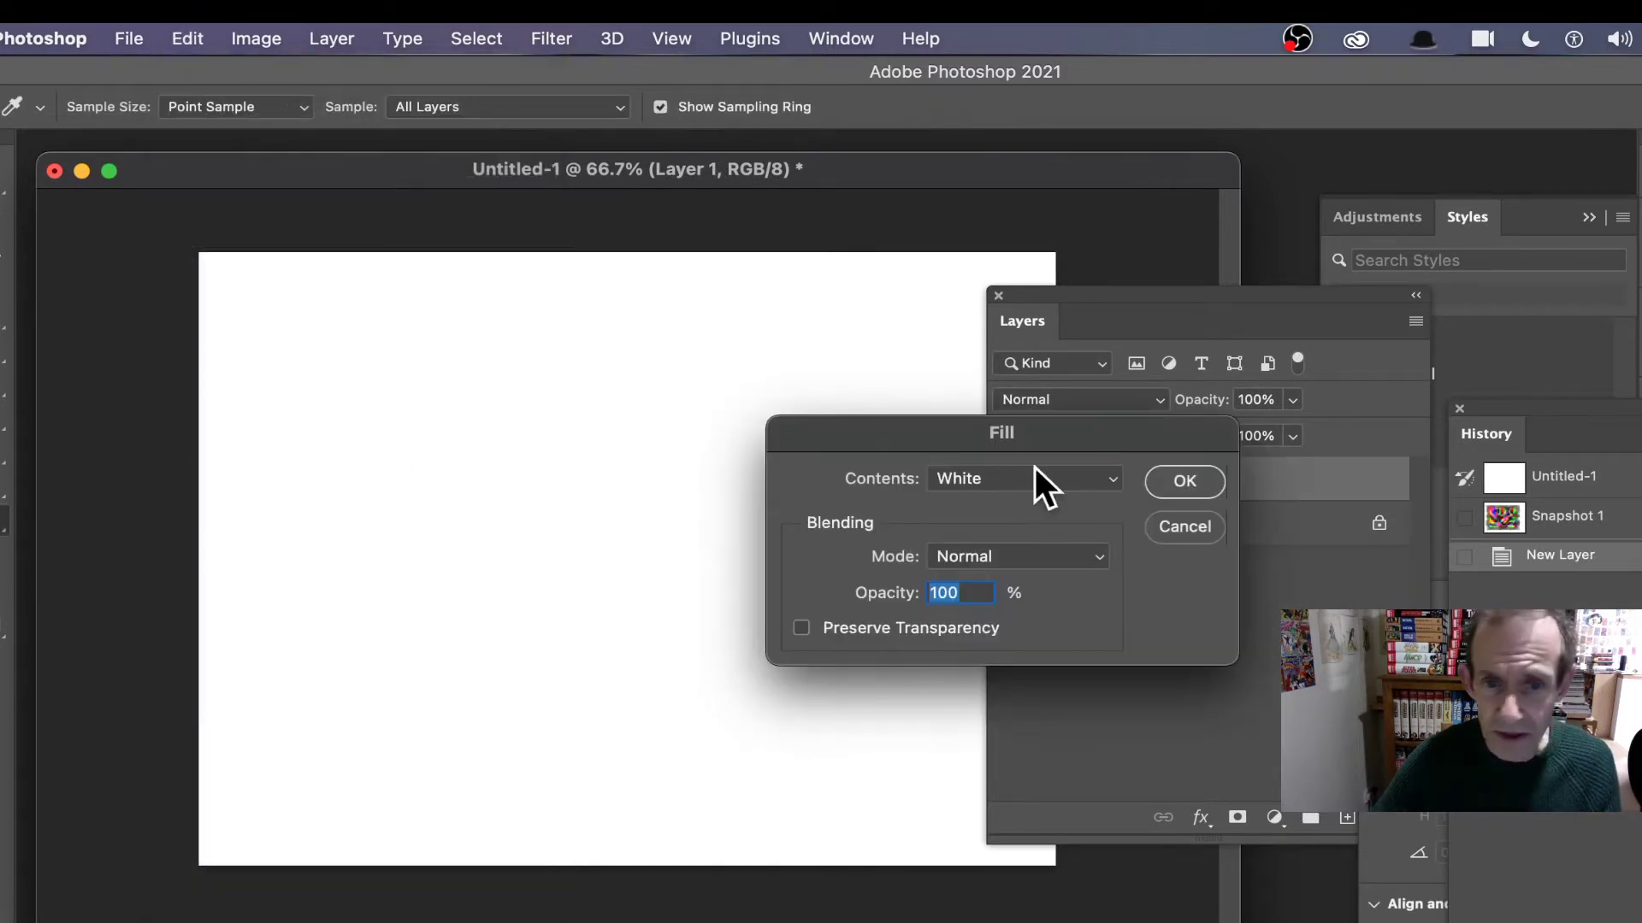
pyautogui.click(1168, 483)
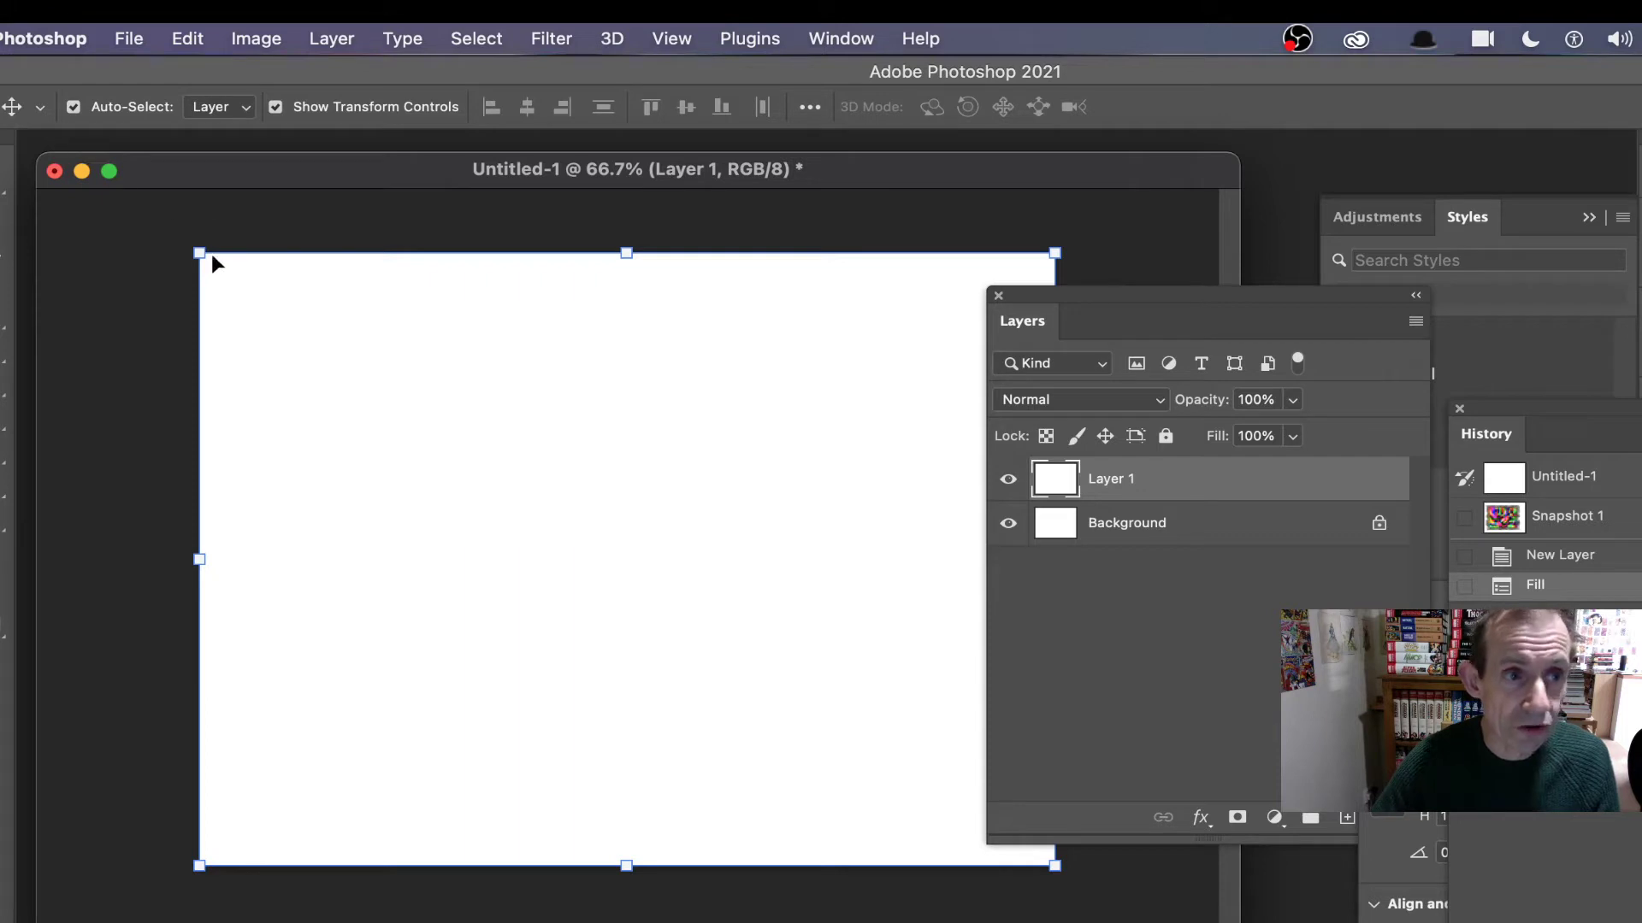
# Scale the white layer down proportionally to about 77% so an empty margin surrounds it on all sides
pyautogui.moveTo(200, 253); pyautogui.dragTo(356, 365)
pyautogui.moveTo(557, 469); pyautogui.dragTo(504, 425)
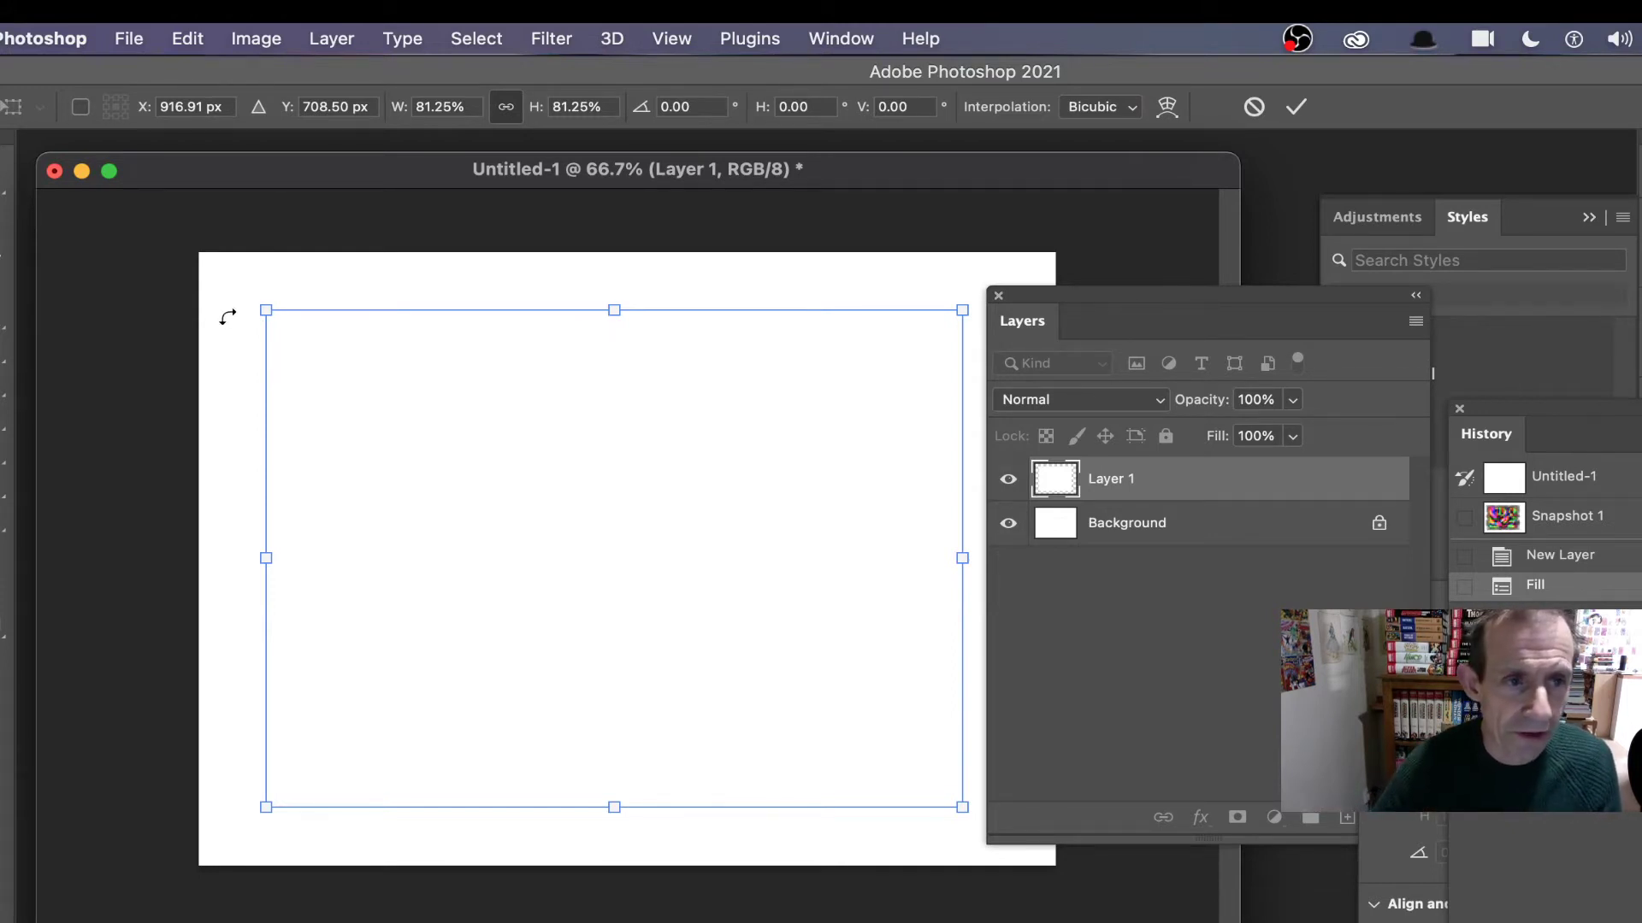
pyautogui.moveTo(260, 314); pyautogui.dragTo(299, 339)
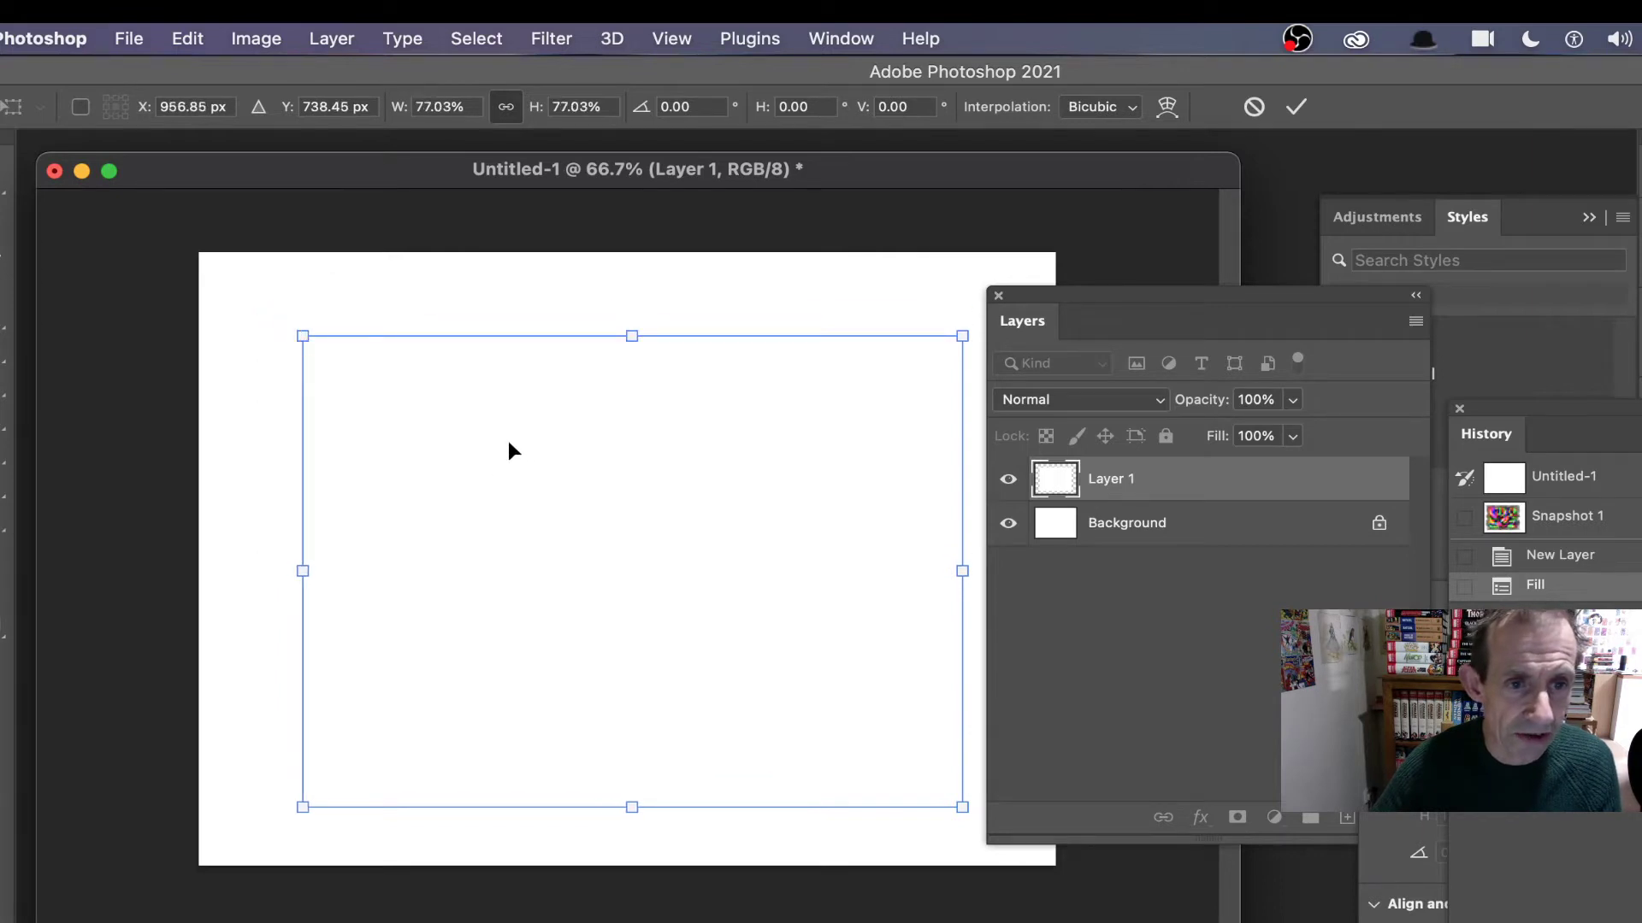
pyautogui.press('Return')
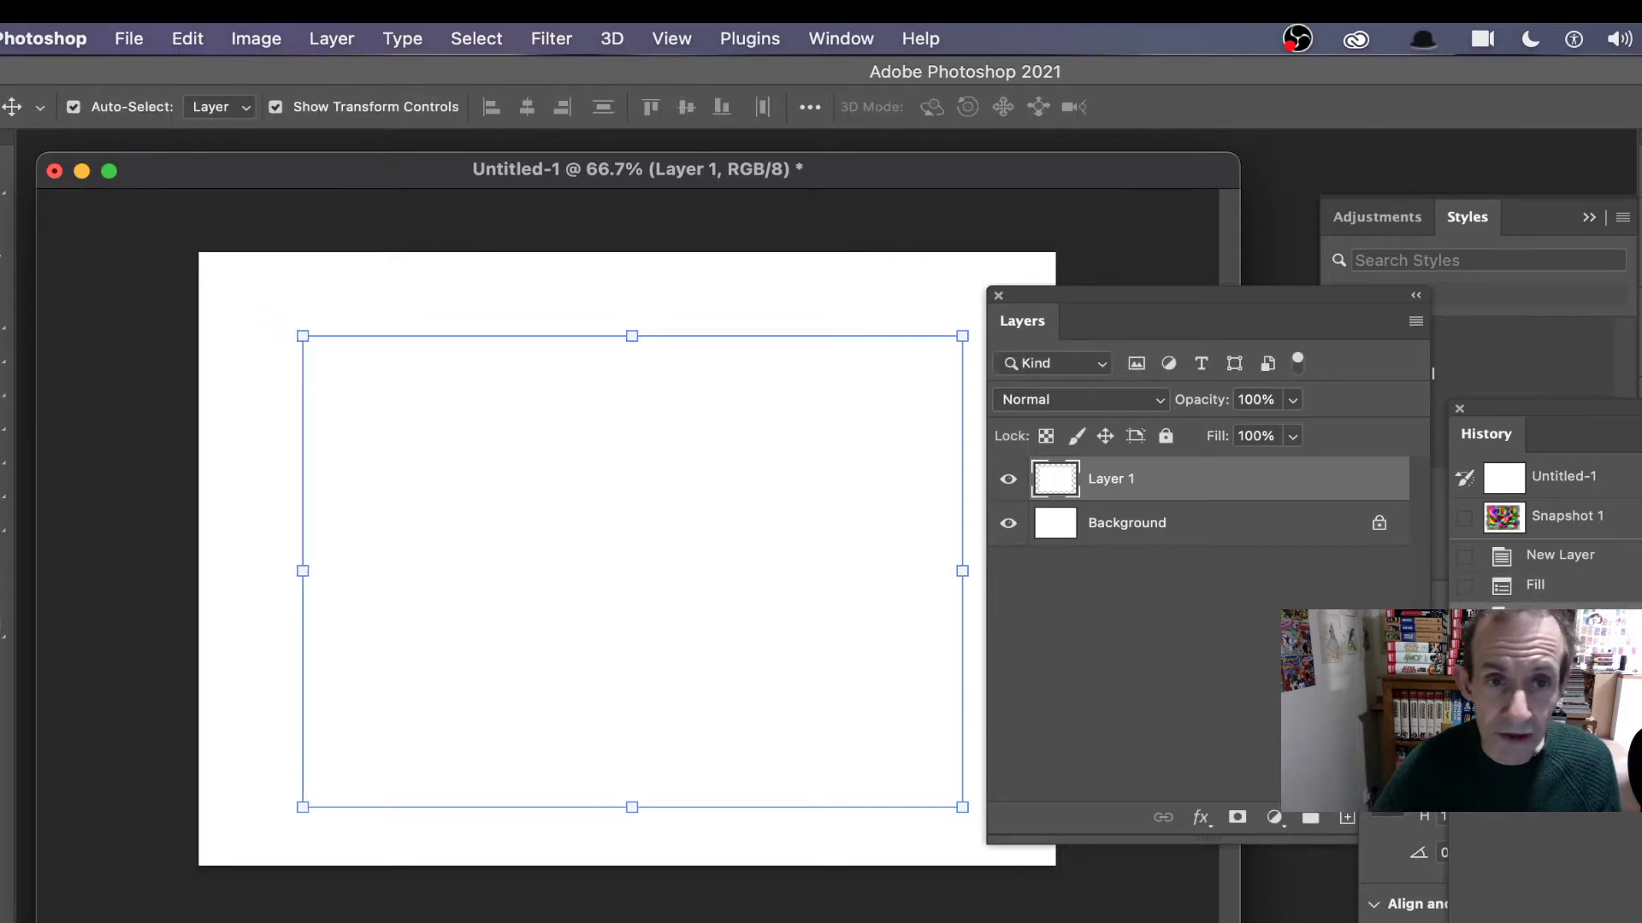
# Load the Layer 1 Transparency channel of Untitled-1 as a new selection
pyautogui.click(471, 40)
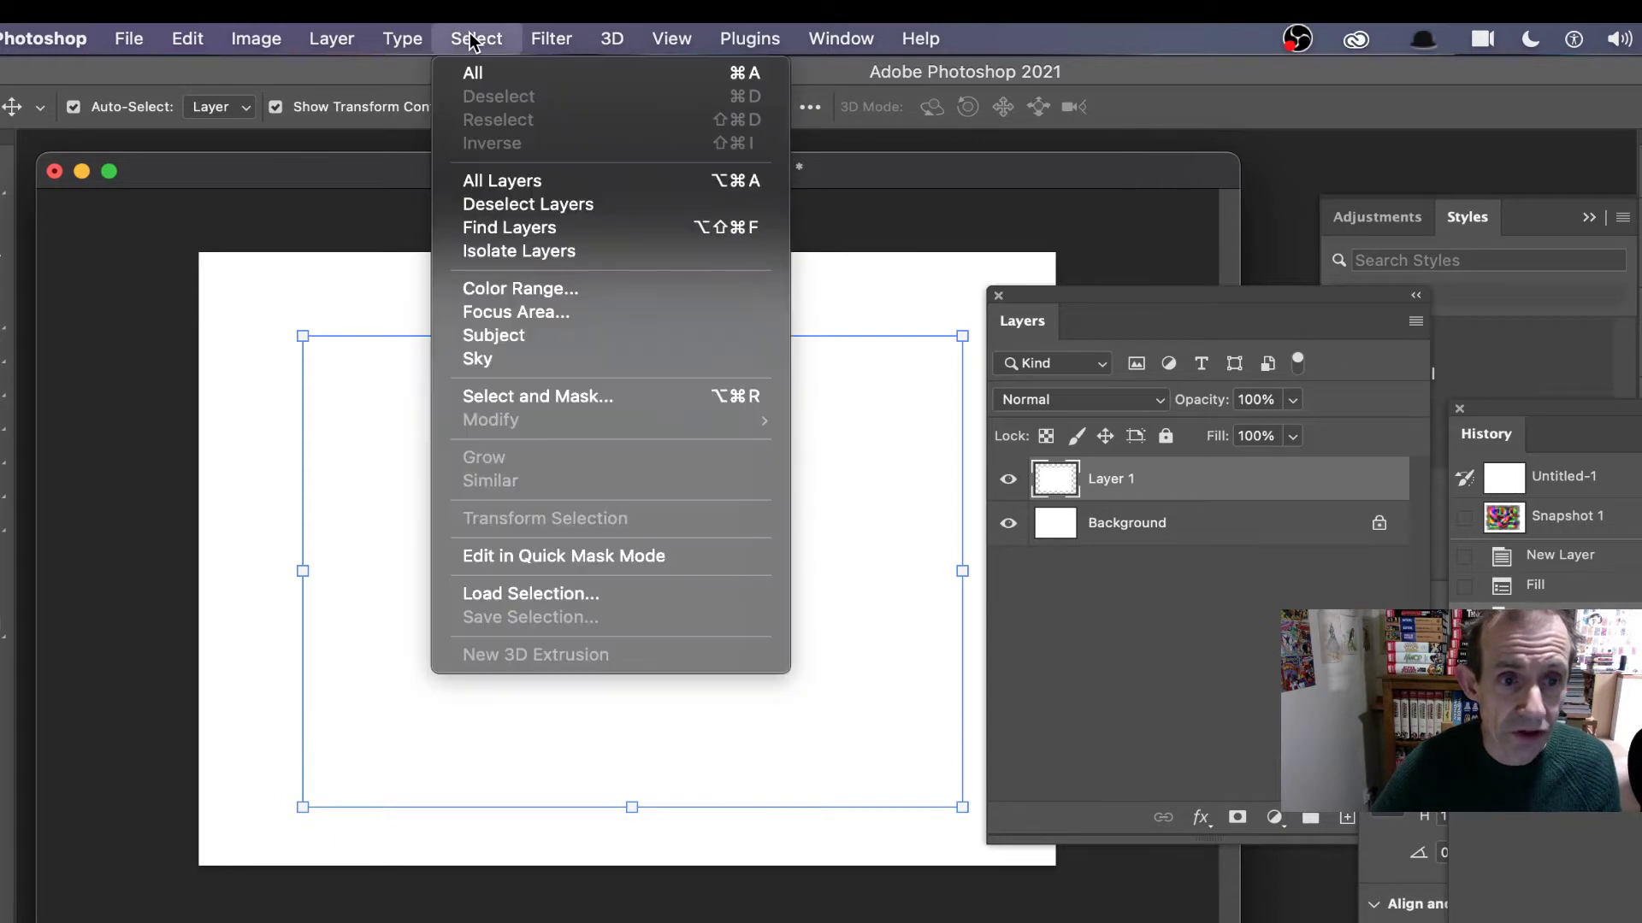
pyautogui.click(608, 600)
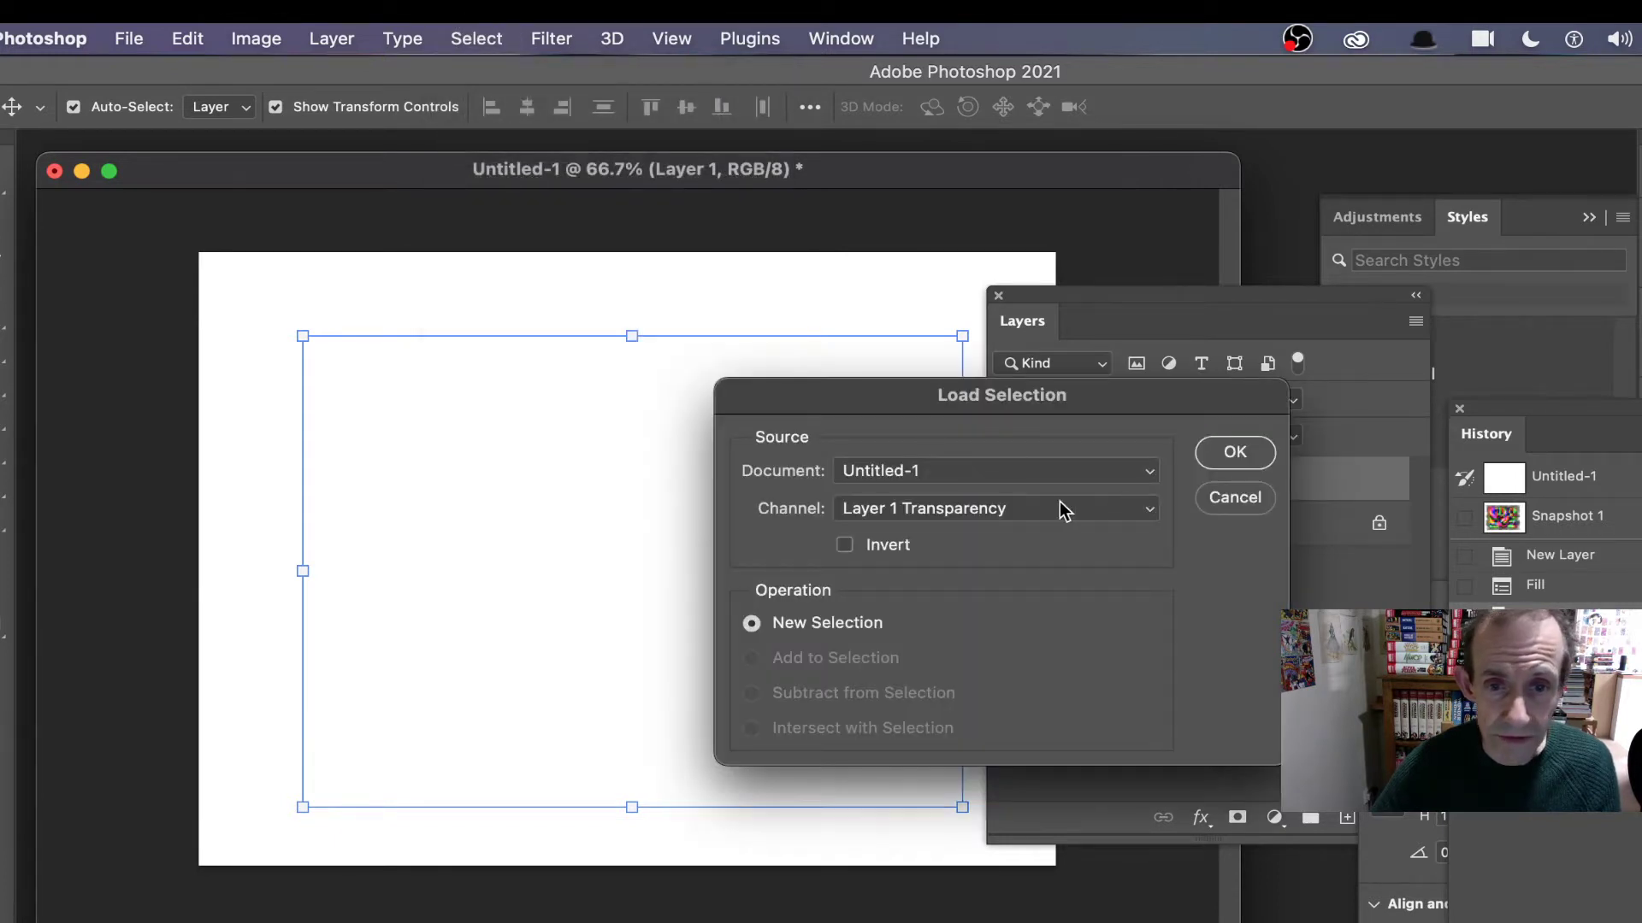
pyautogui.click(1228, 460)
pyautogui.click(895, 475)
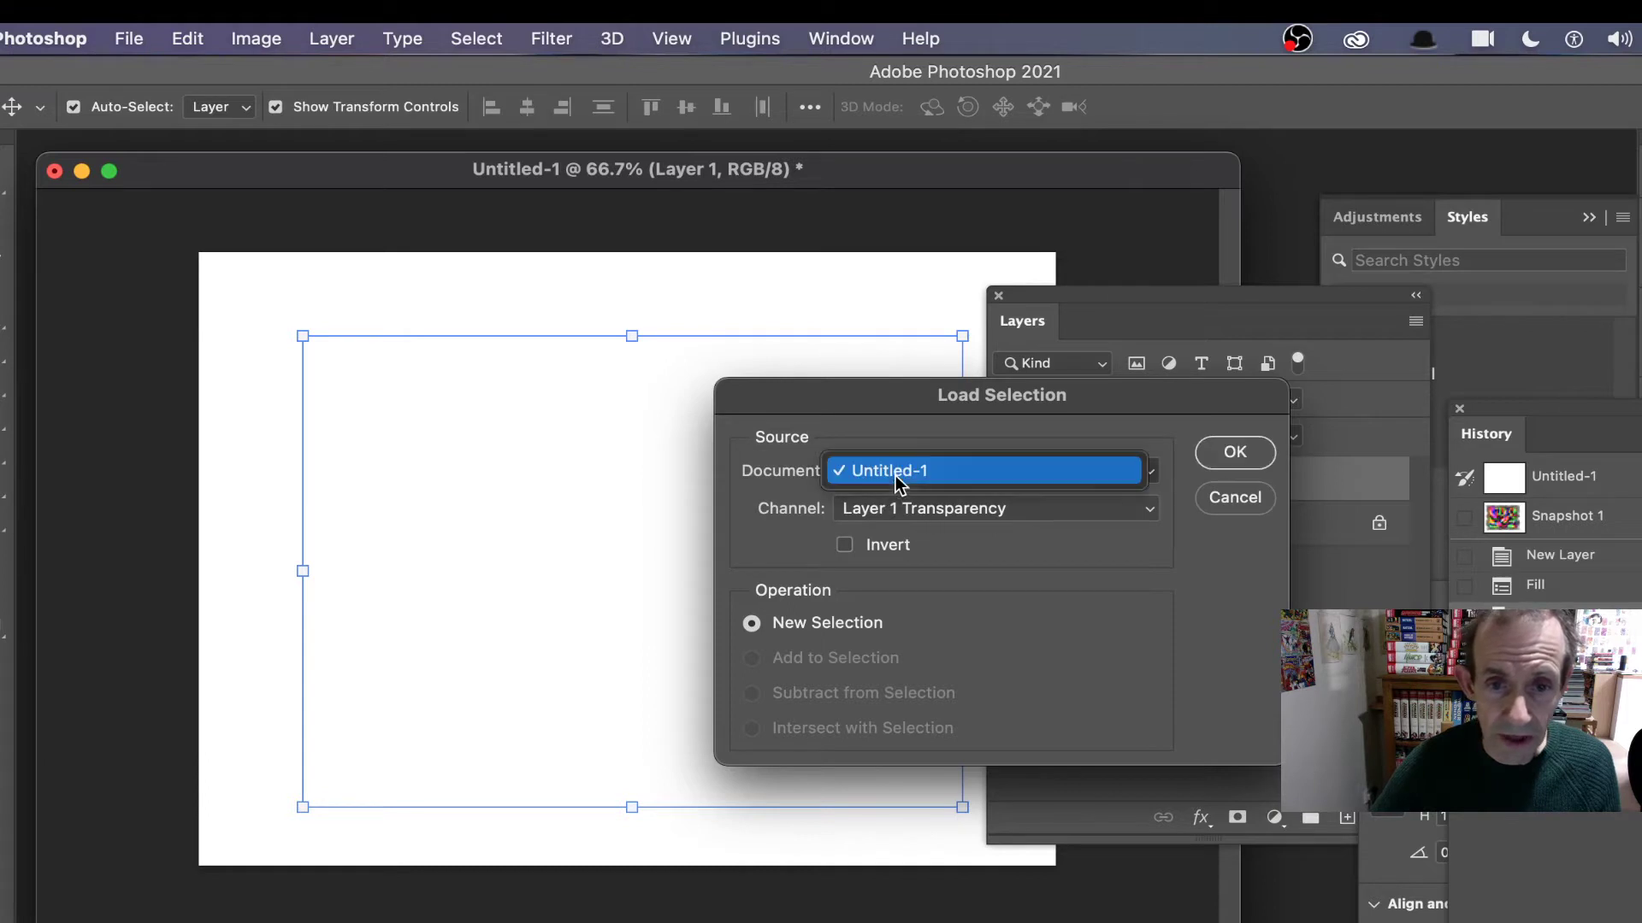
pyautogui.click(952, 521)
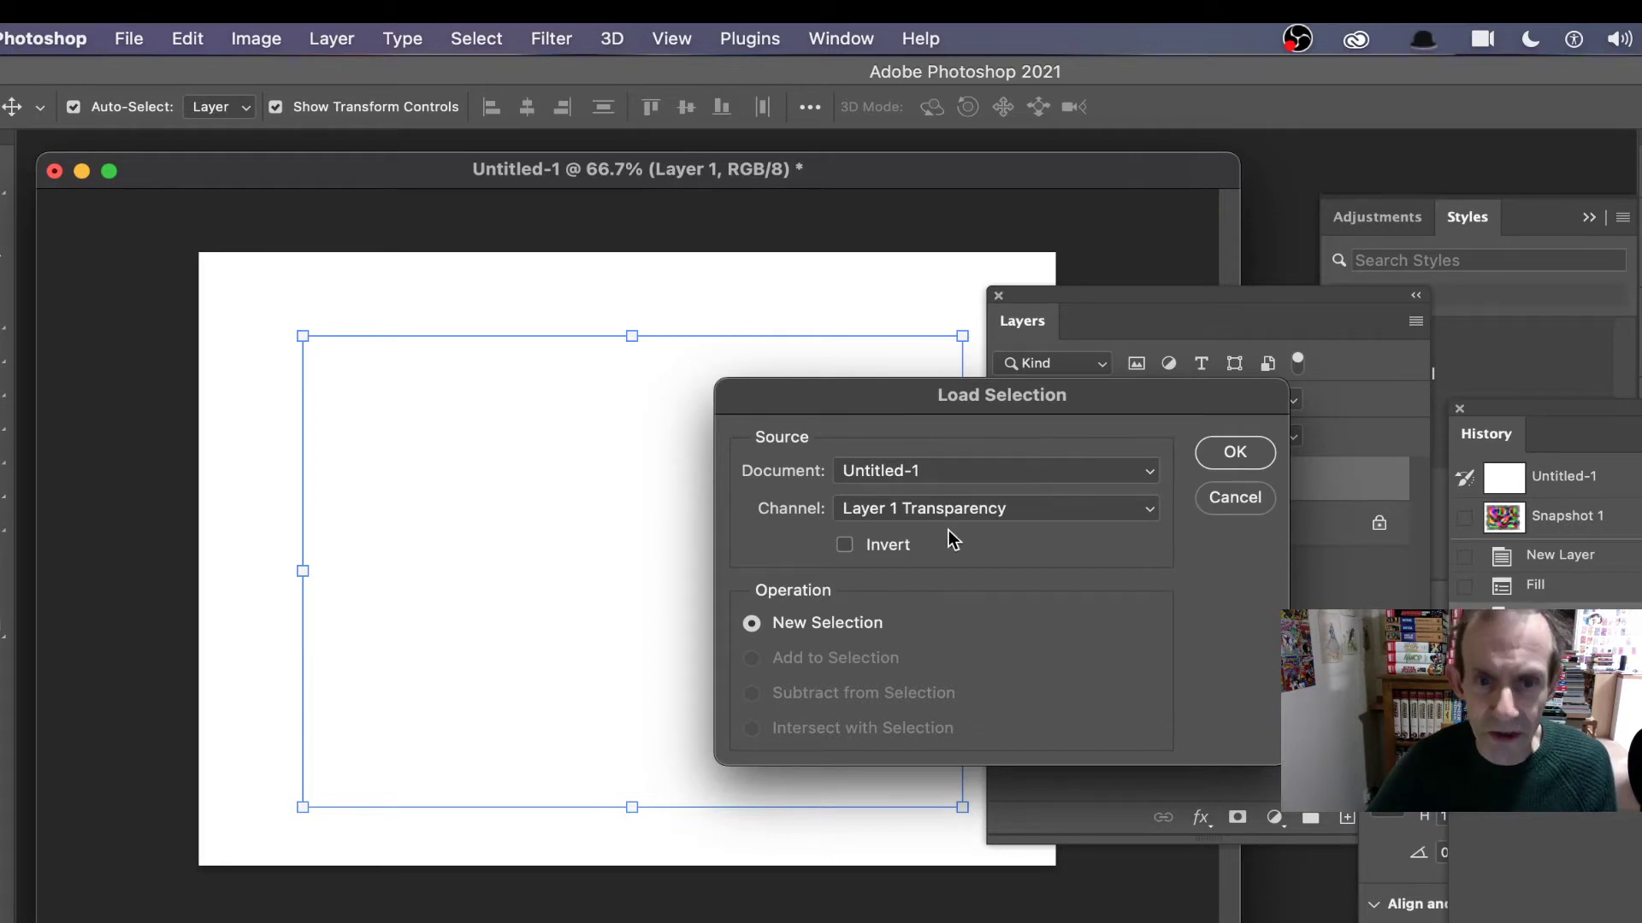
pyautogui.click(1226, 454)
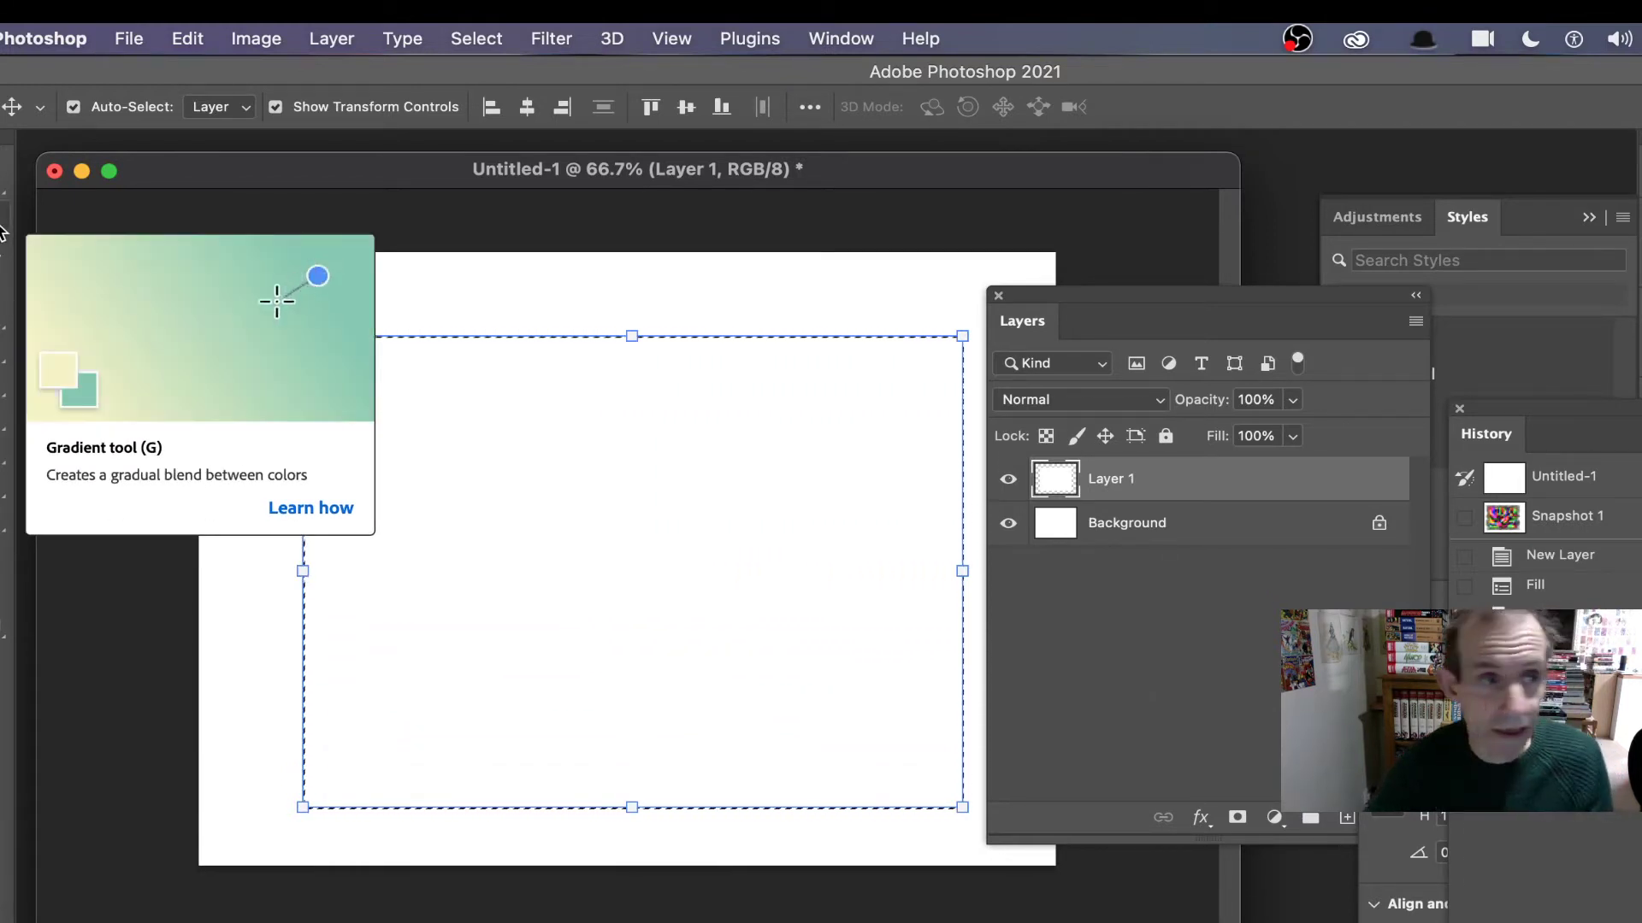
# Fill the selected rectangle with several overlapping radial rainbow gradients in Difference mode at 100% opacity, drawn in varied directions
pyautogui.click(5, 377)
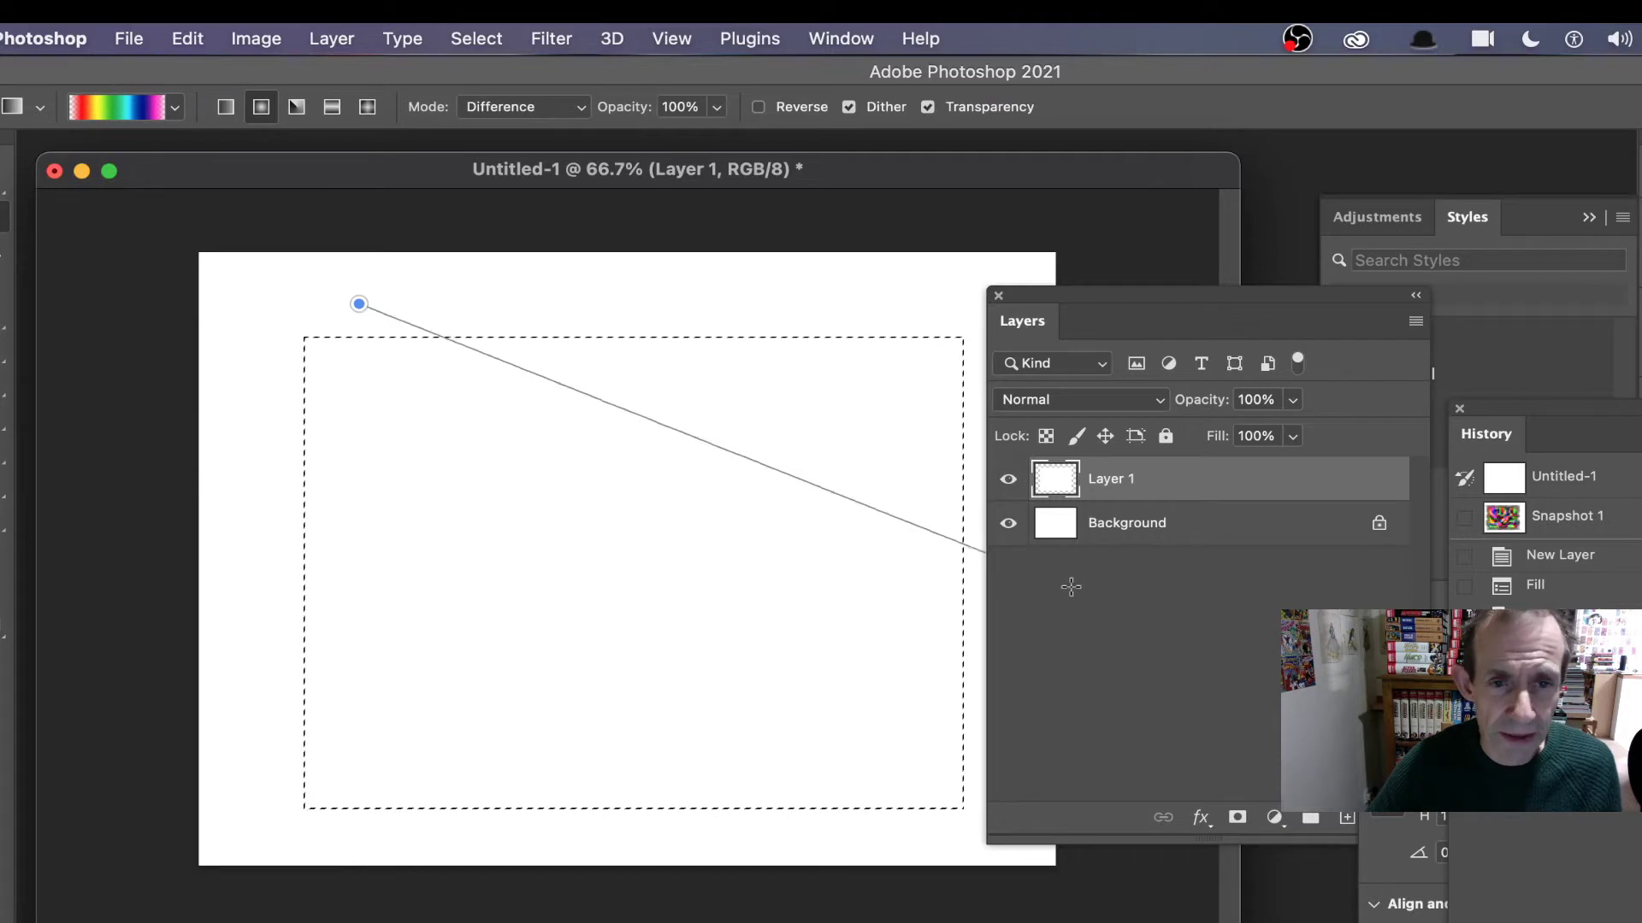
pyautogui.moveTo(1071, 586); pyautogui.dragTo(1070, 586)
pyautogui.moveTo(470, 585); pyautogui.dragTo(883, 377)
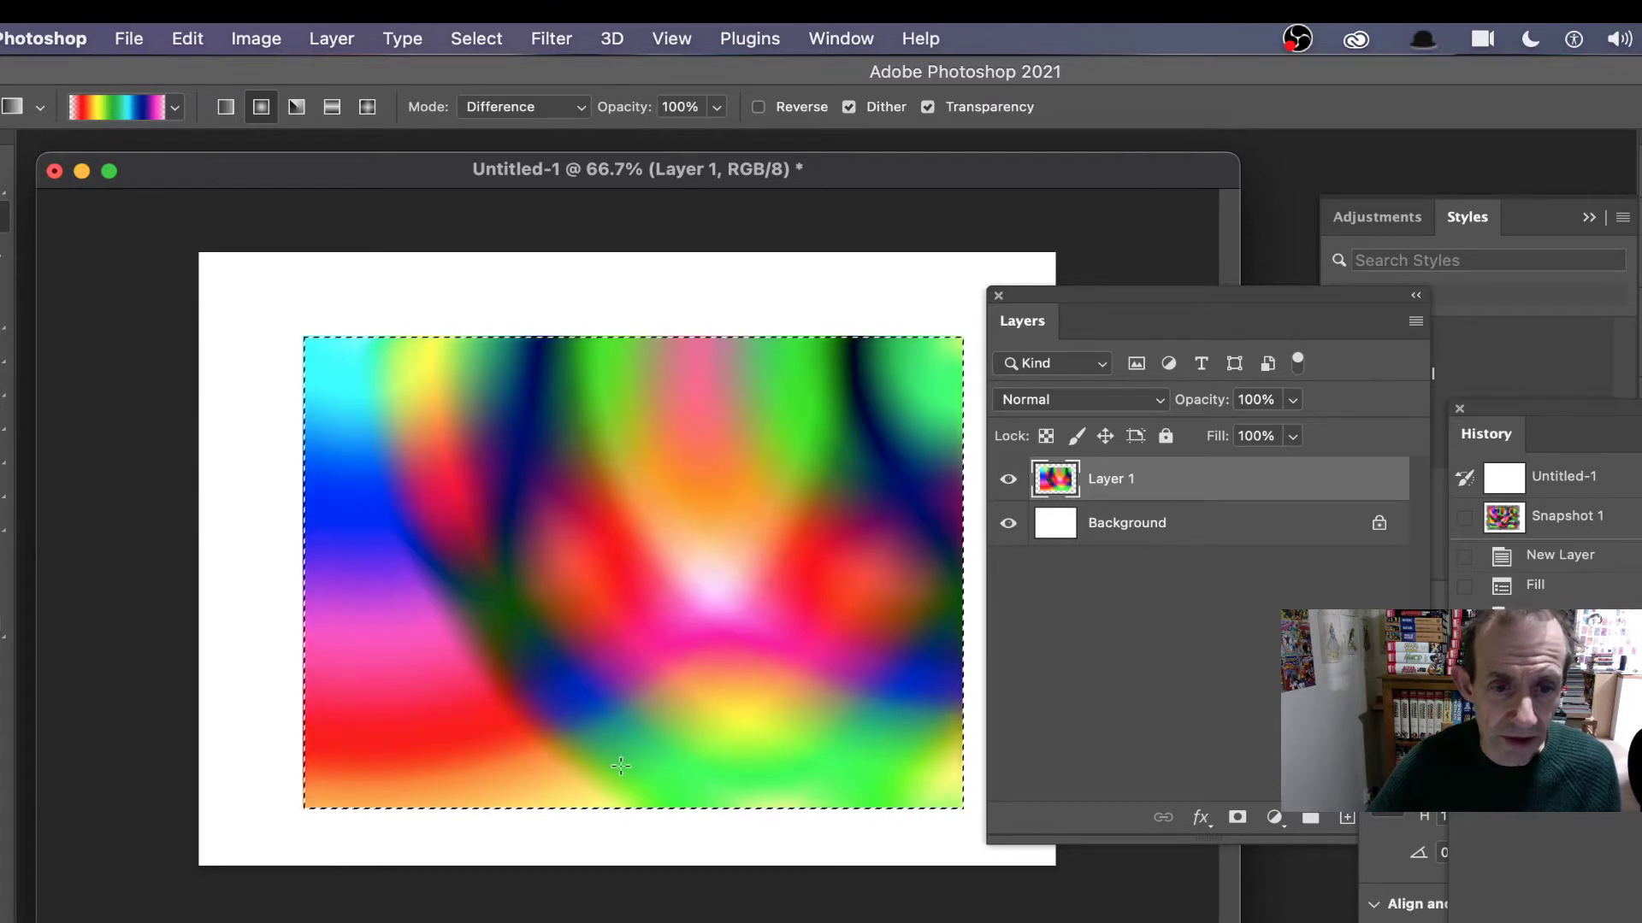
pyautogui.moveTo(625, 769); pyautogui.dragTo(625, 769)
pyautogui.moveTo(868, 278); pyautogui.dragTo(599, 478)
pyautogui.moveTo(514, 313); pyautogui.dragTo(846, 509)
pyautogui.moveTo(904, 300); pyautogui.dragTo(246, 752)
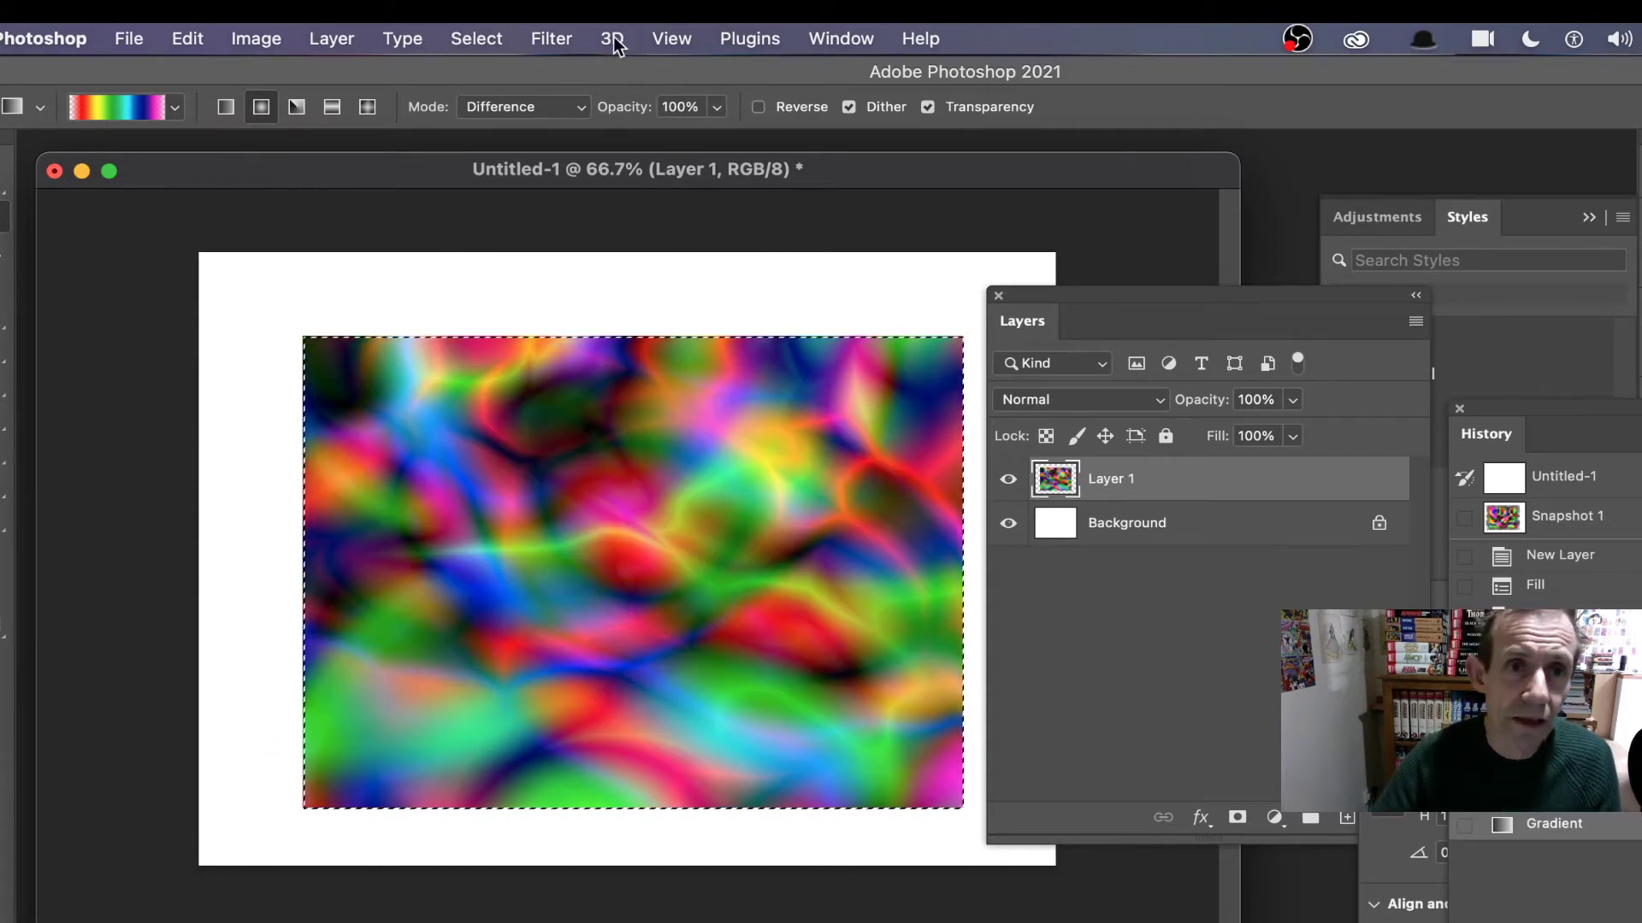
pyautogui.click(552, 38)
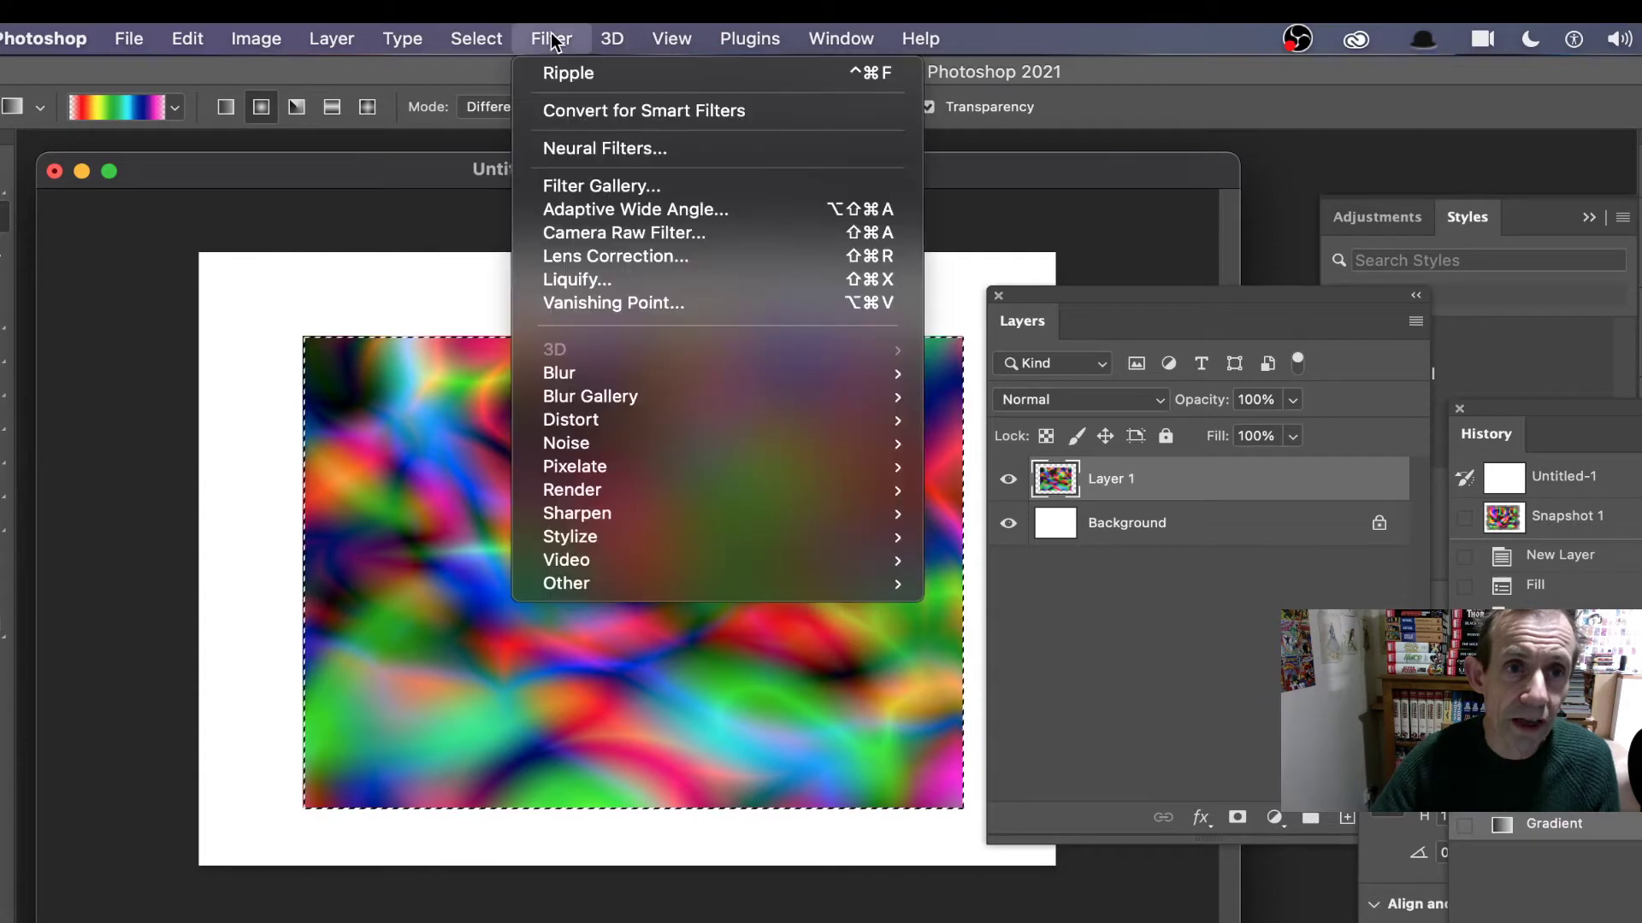
pyautogui.click(373, 477)
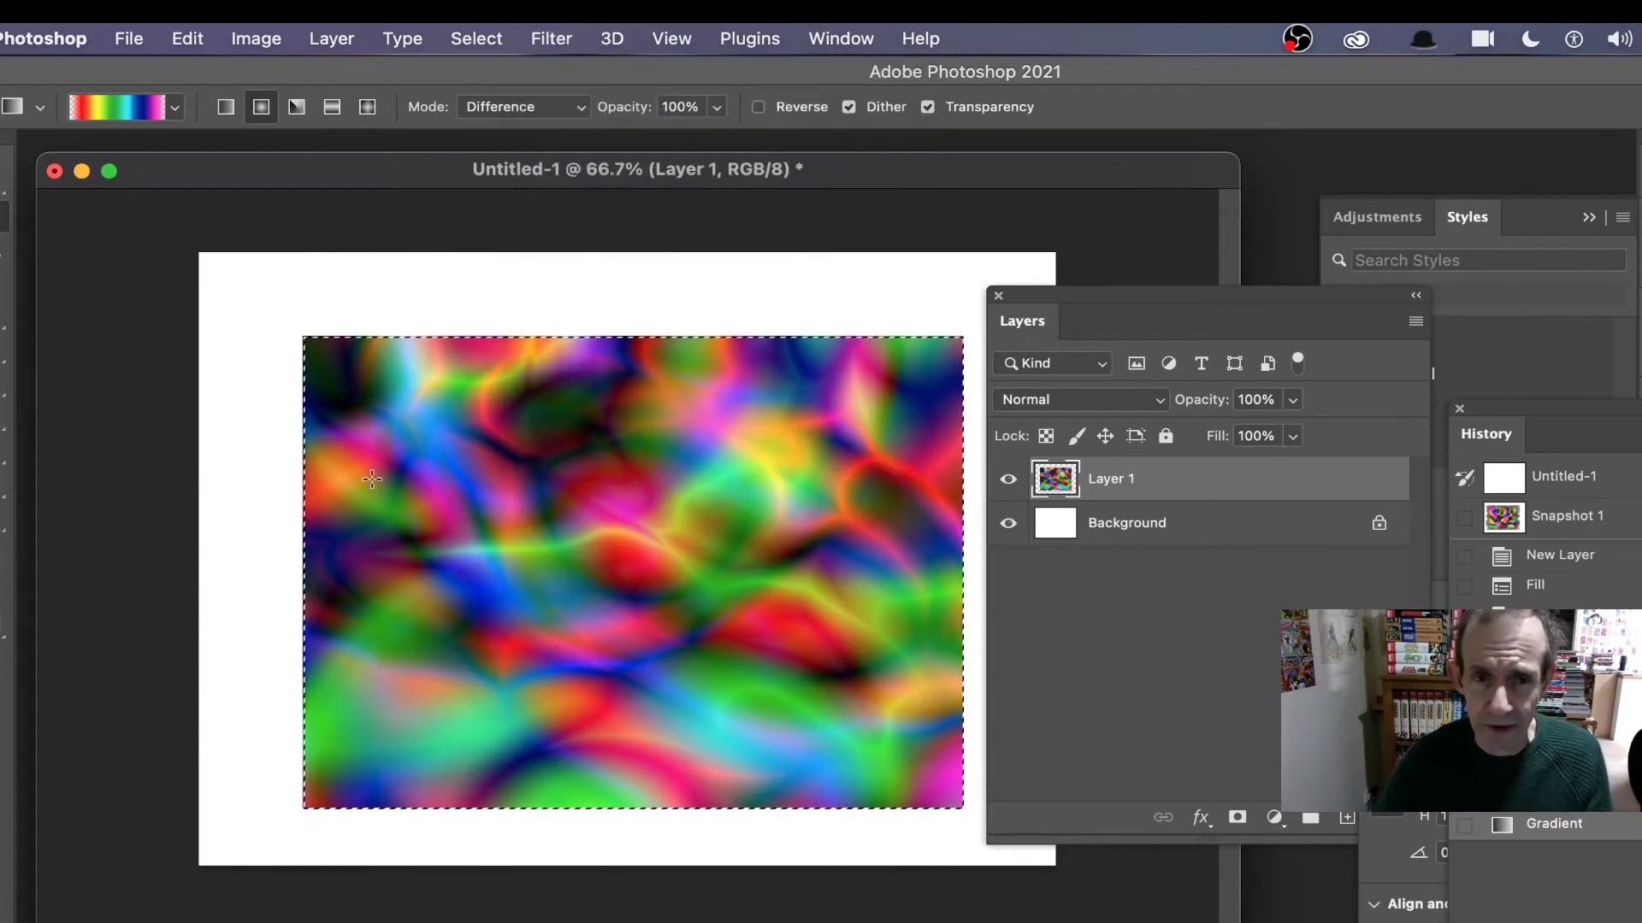
# Contract the selection around the gradient rectangle slightly and invert it to cover the area outside
pyautogui.click(477, 39)
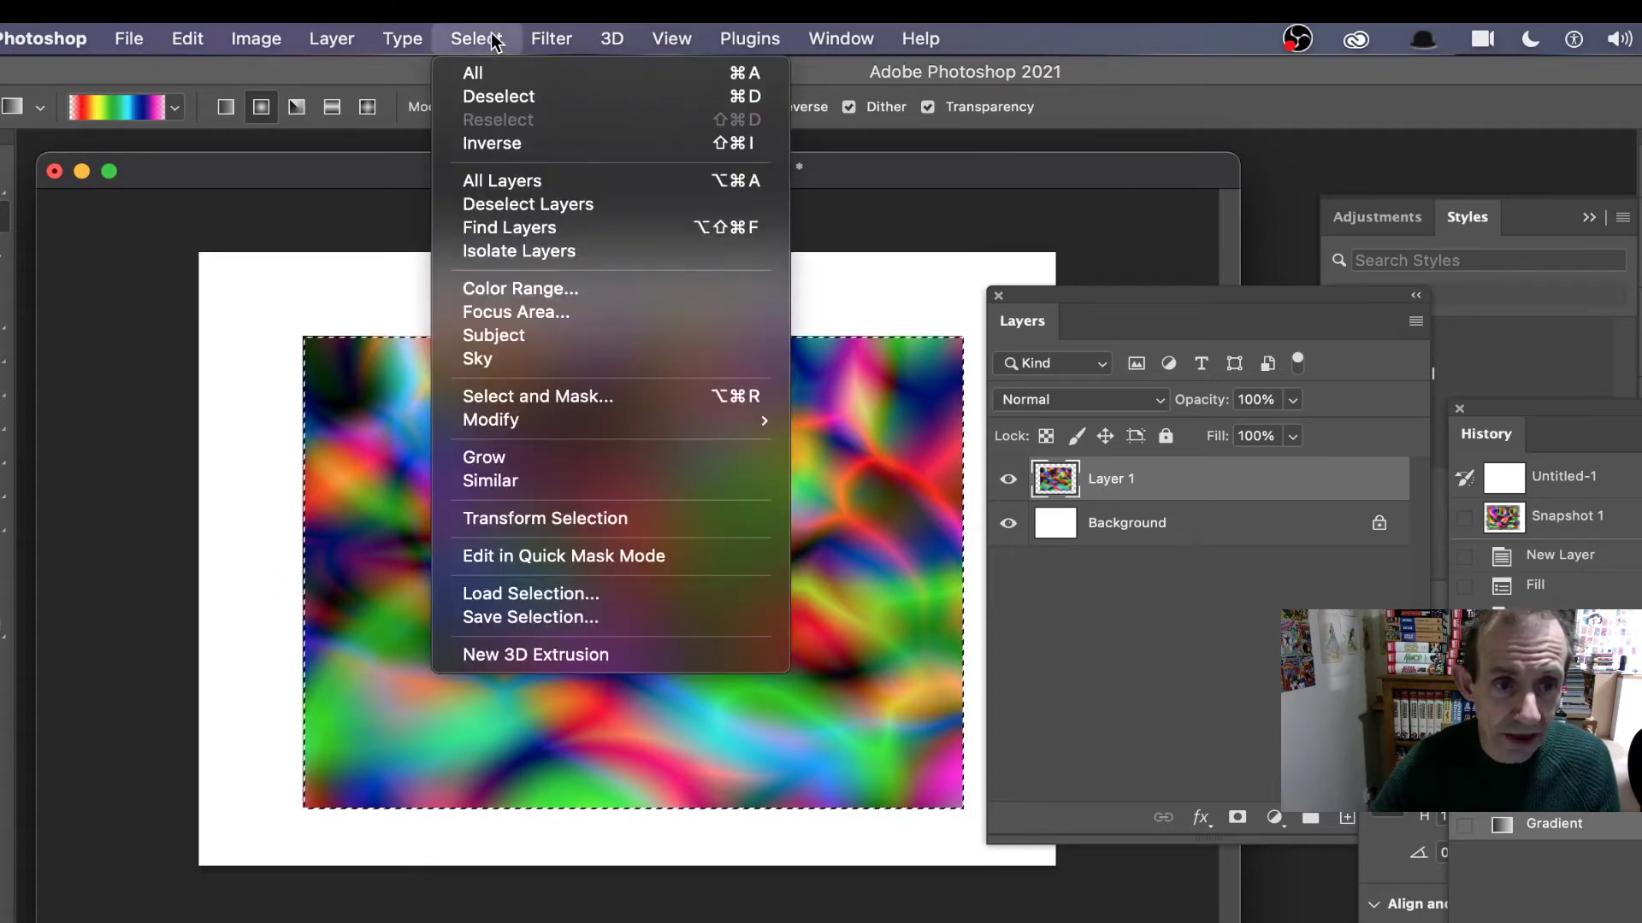
pyautogui.moveTo(493, 420)
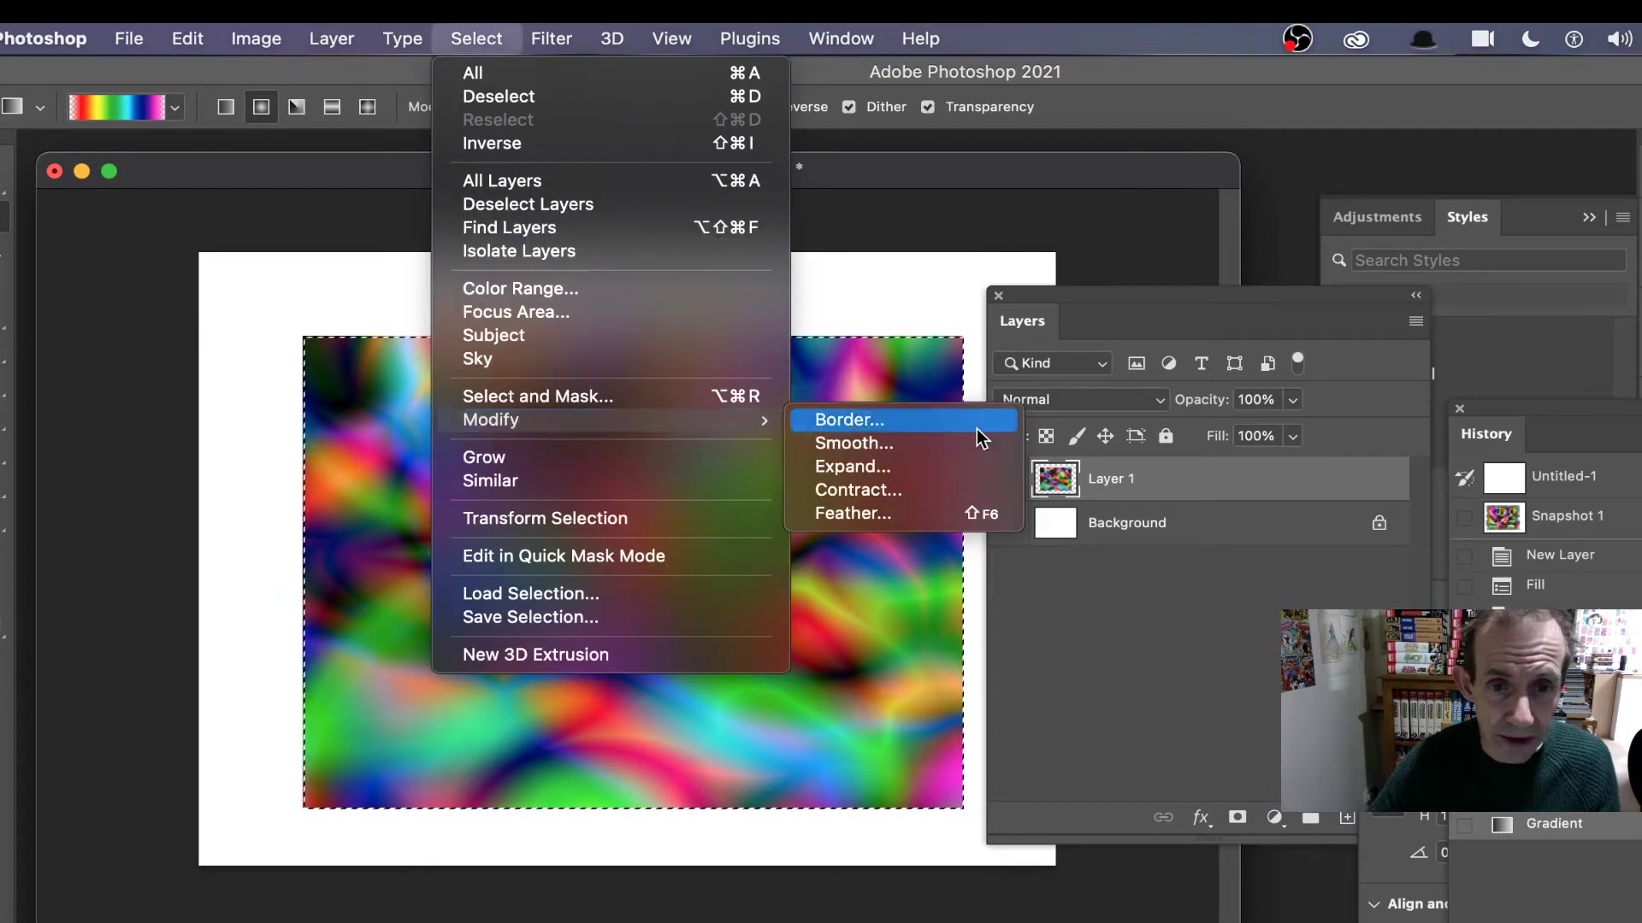
pyautogui.click(932, 491)
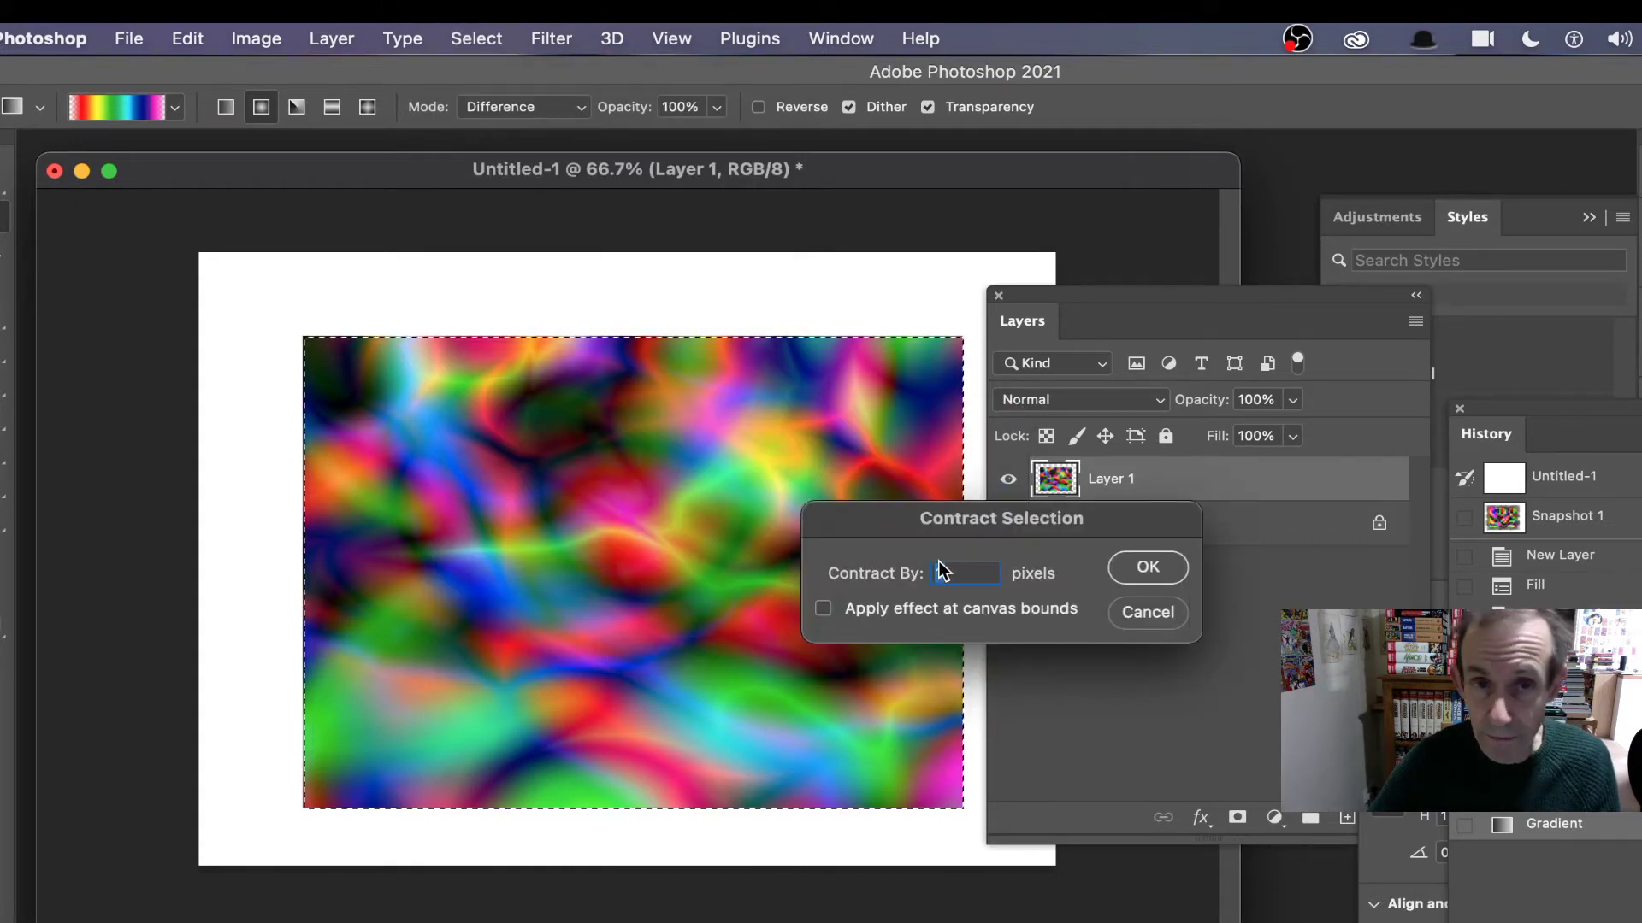
pyautogui.click(1152, 566)
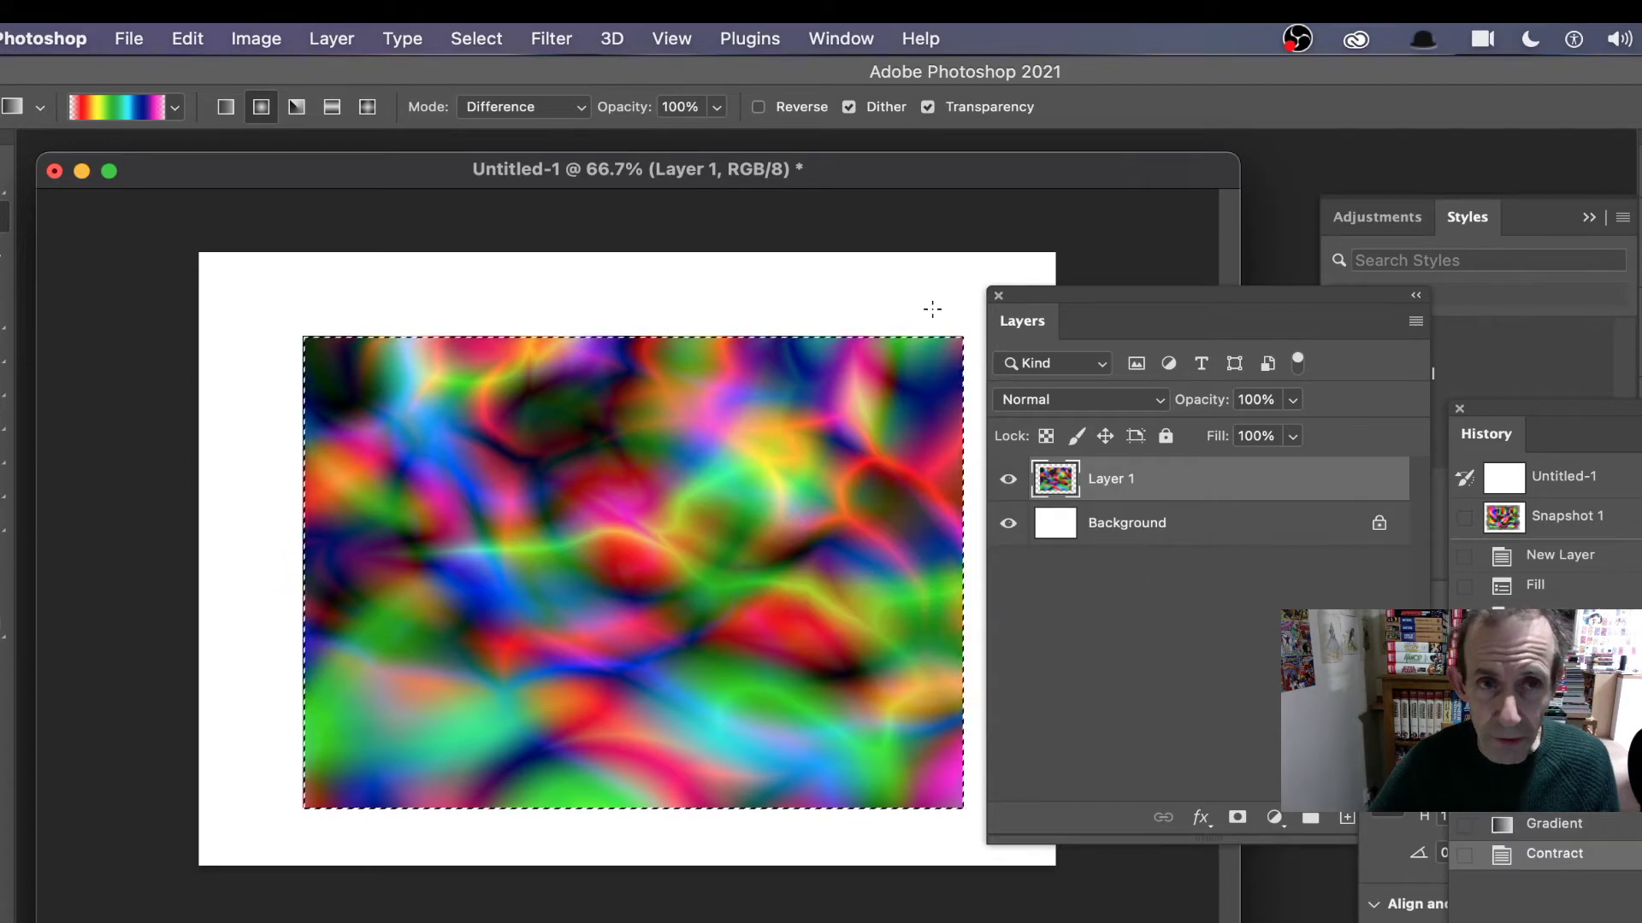
pyautogui.click(473, 41)
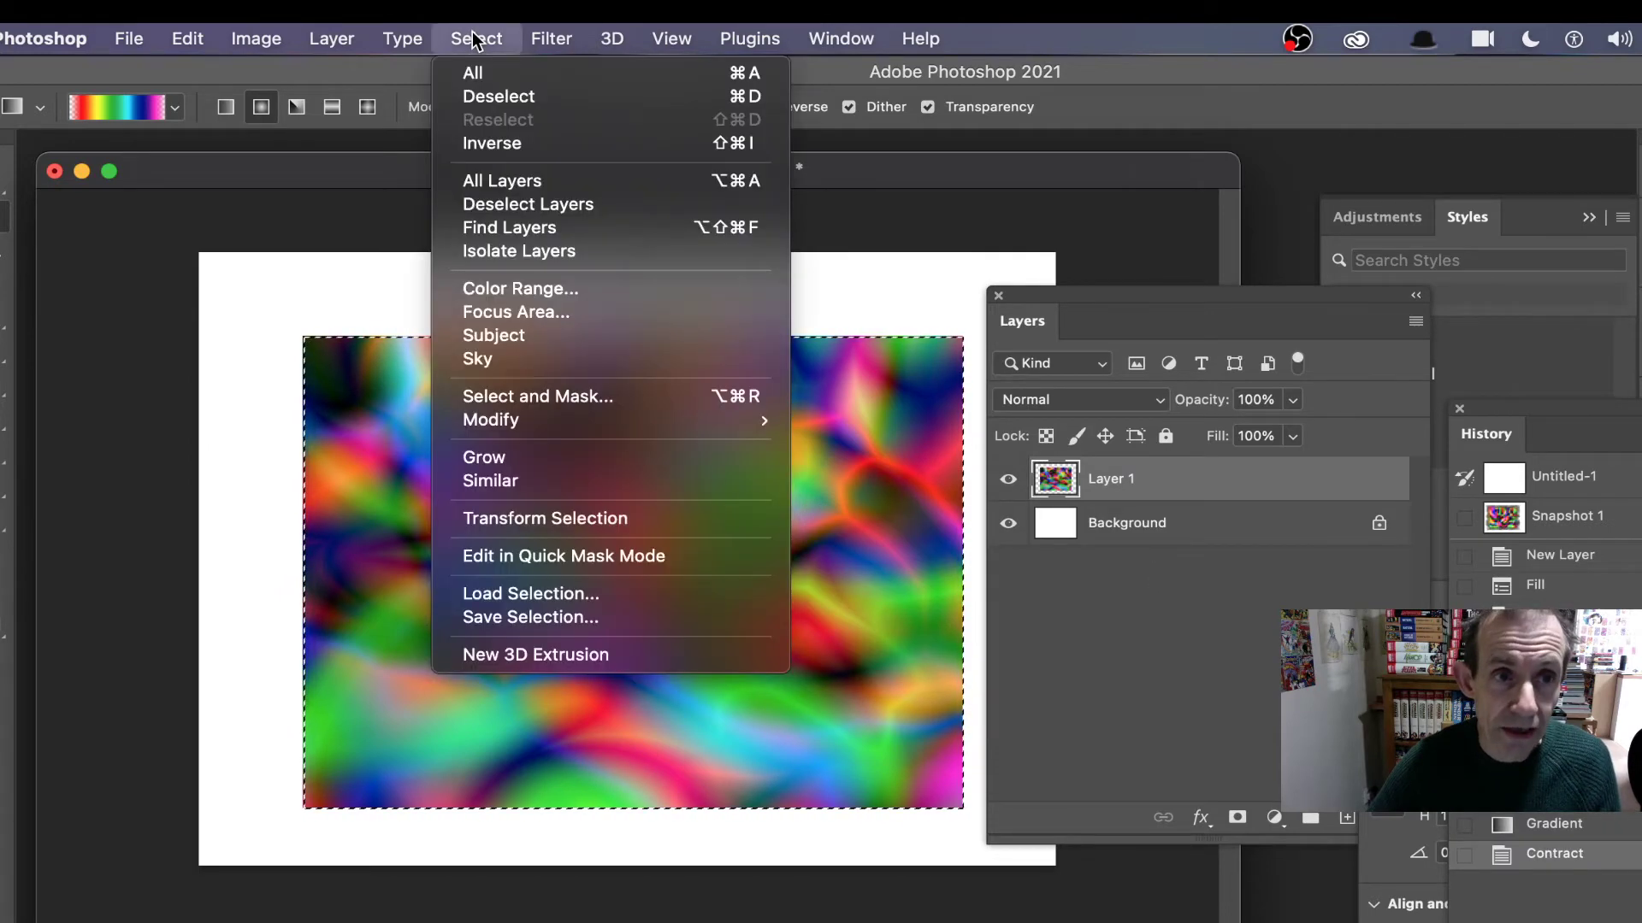
pyautogui.click(469, 151)
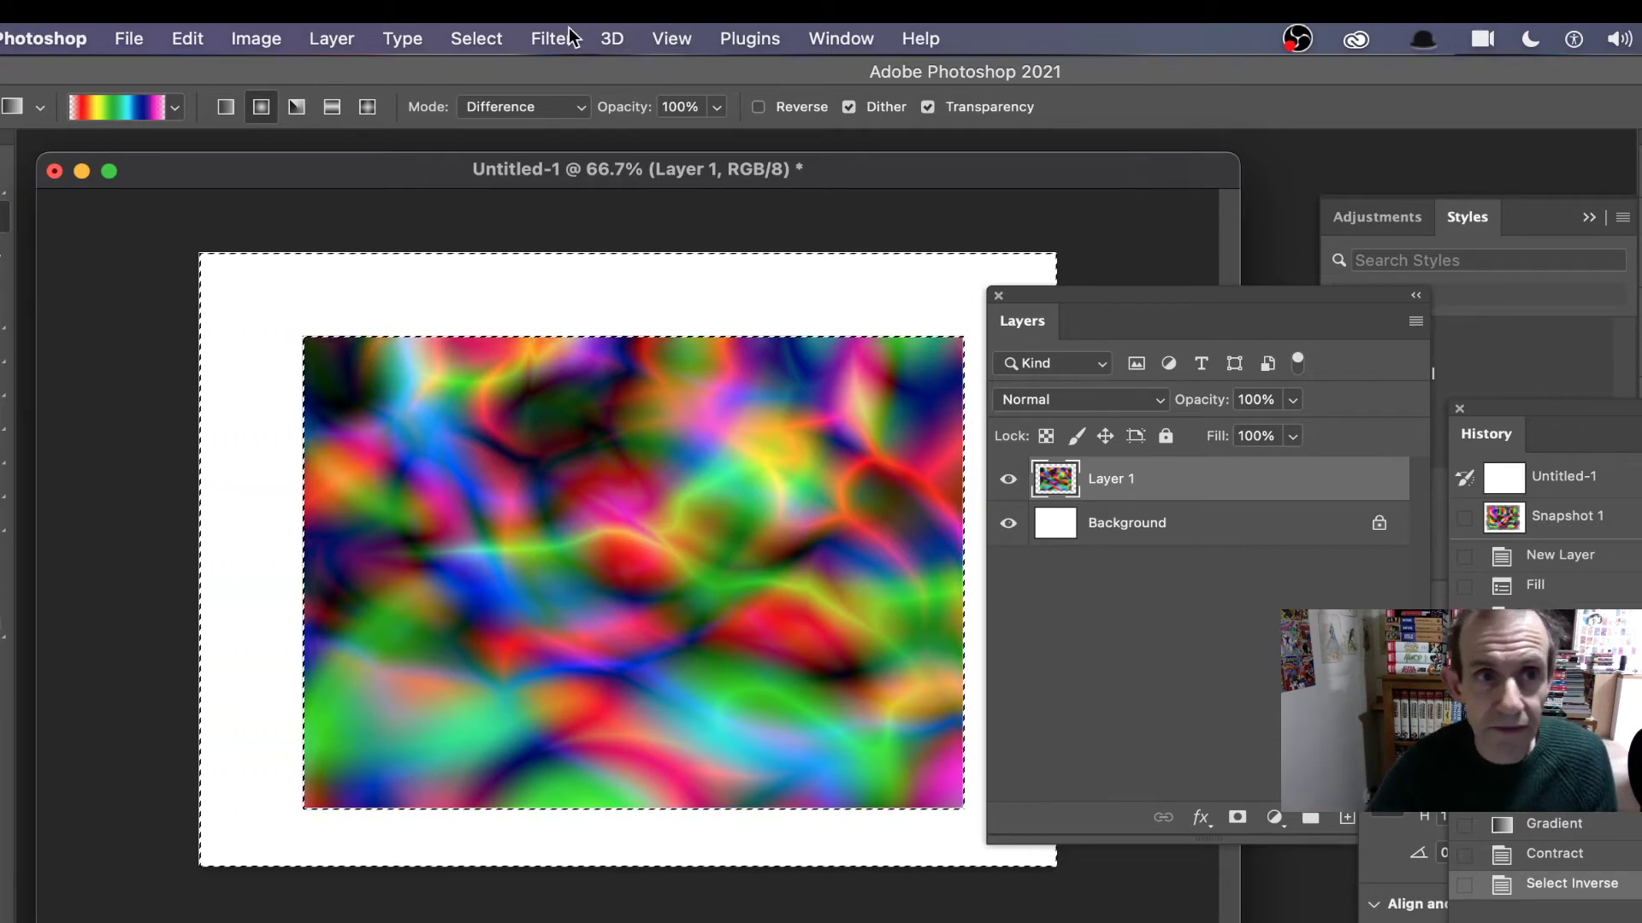
# Apply the Ripple distortion to the inverted selection with an amount of 999% and Medium size
pyautogui.click(544, 41)
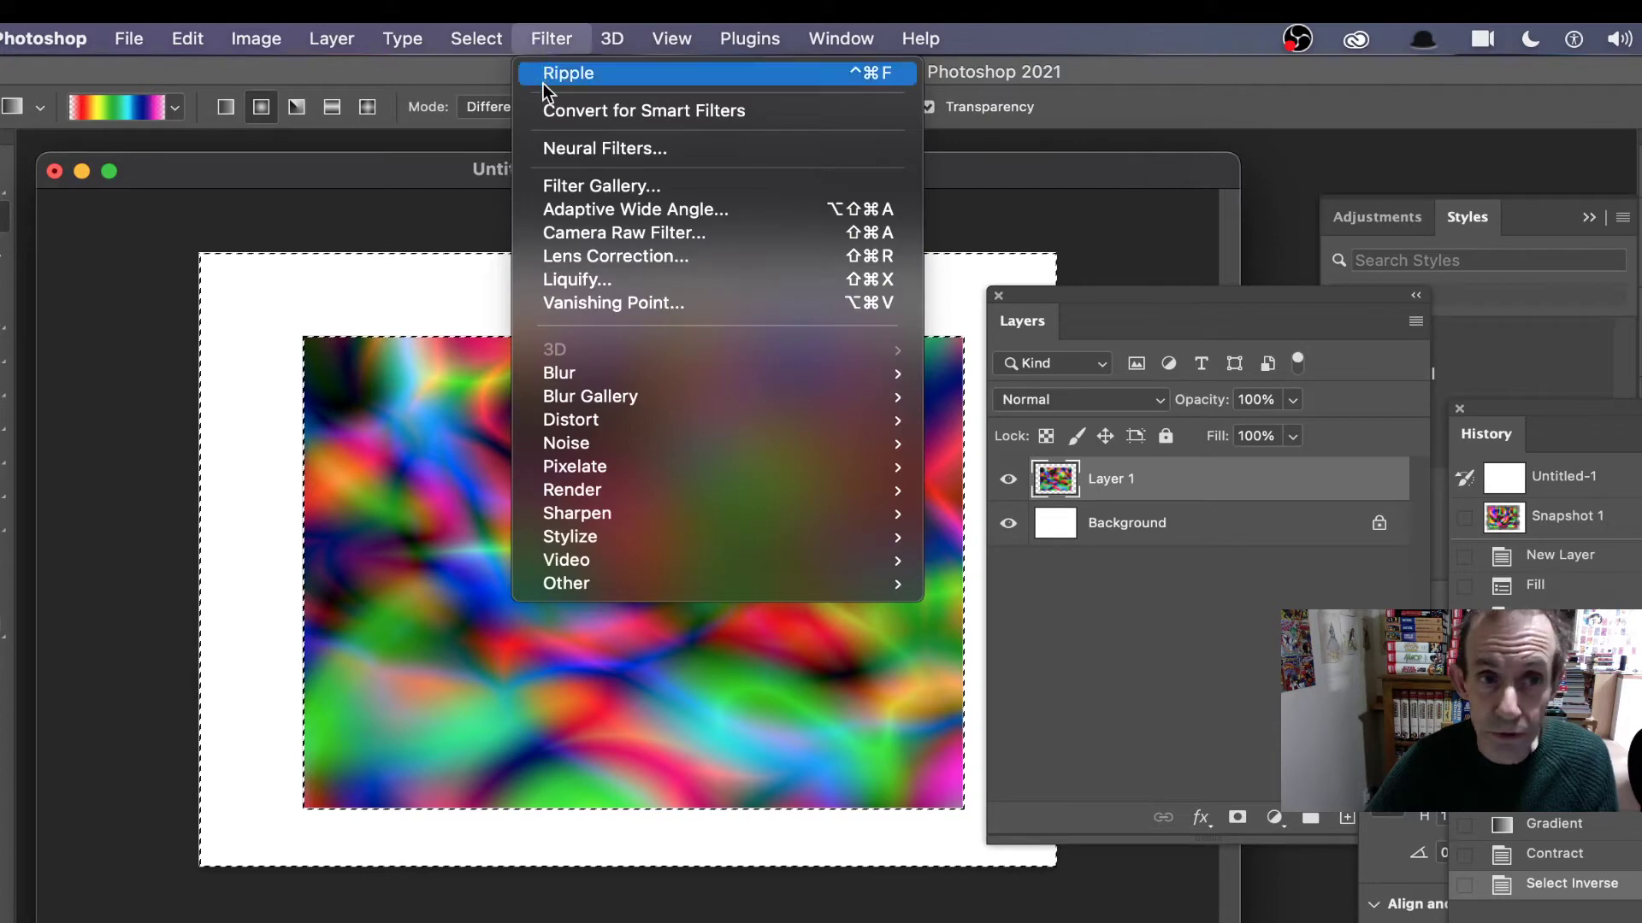
pyautogui.moveTo(629, 428)
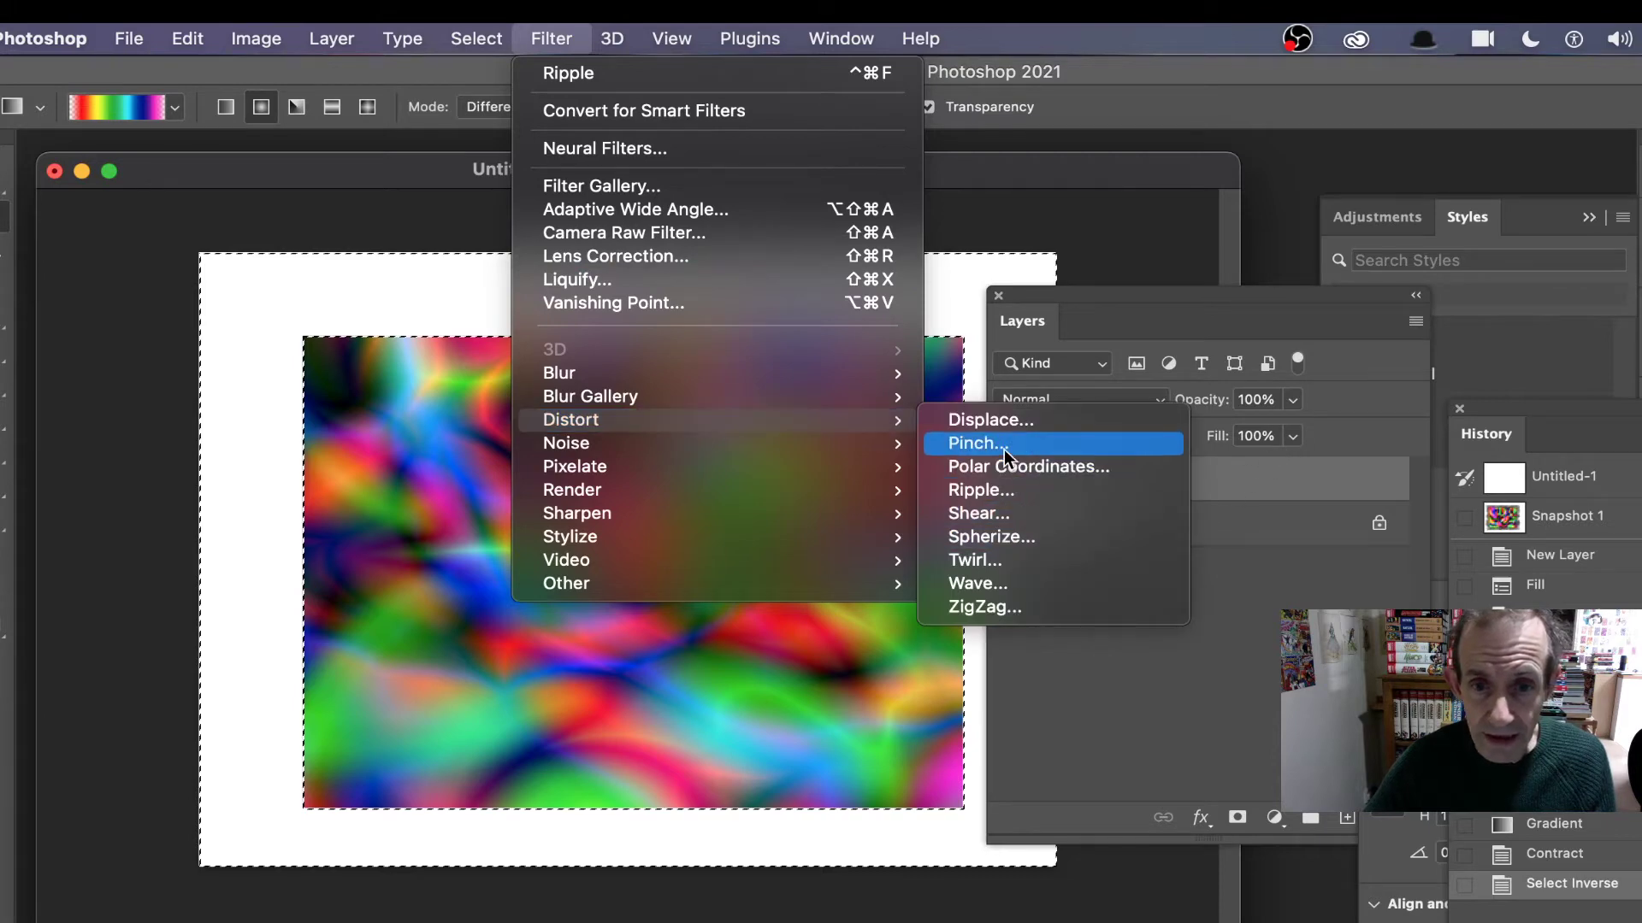
pyautogui.click(1004, 490)
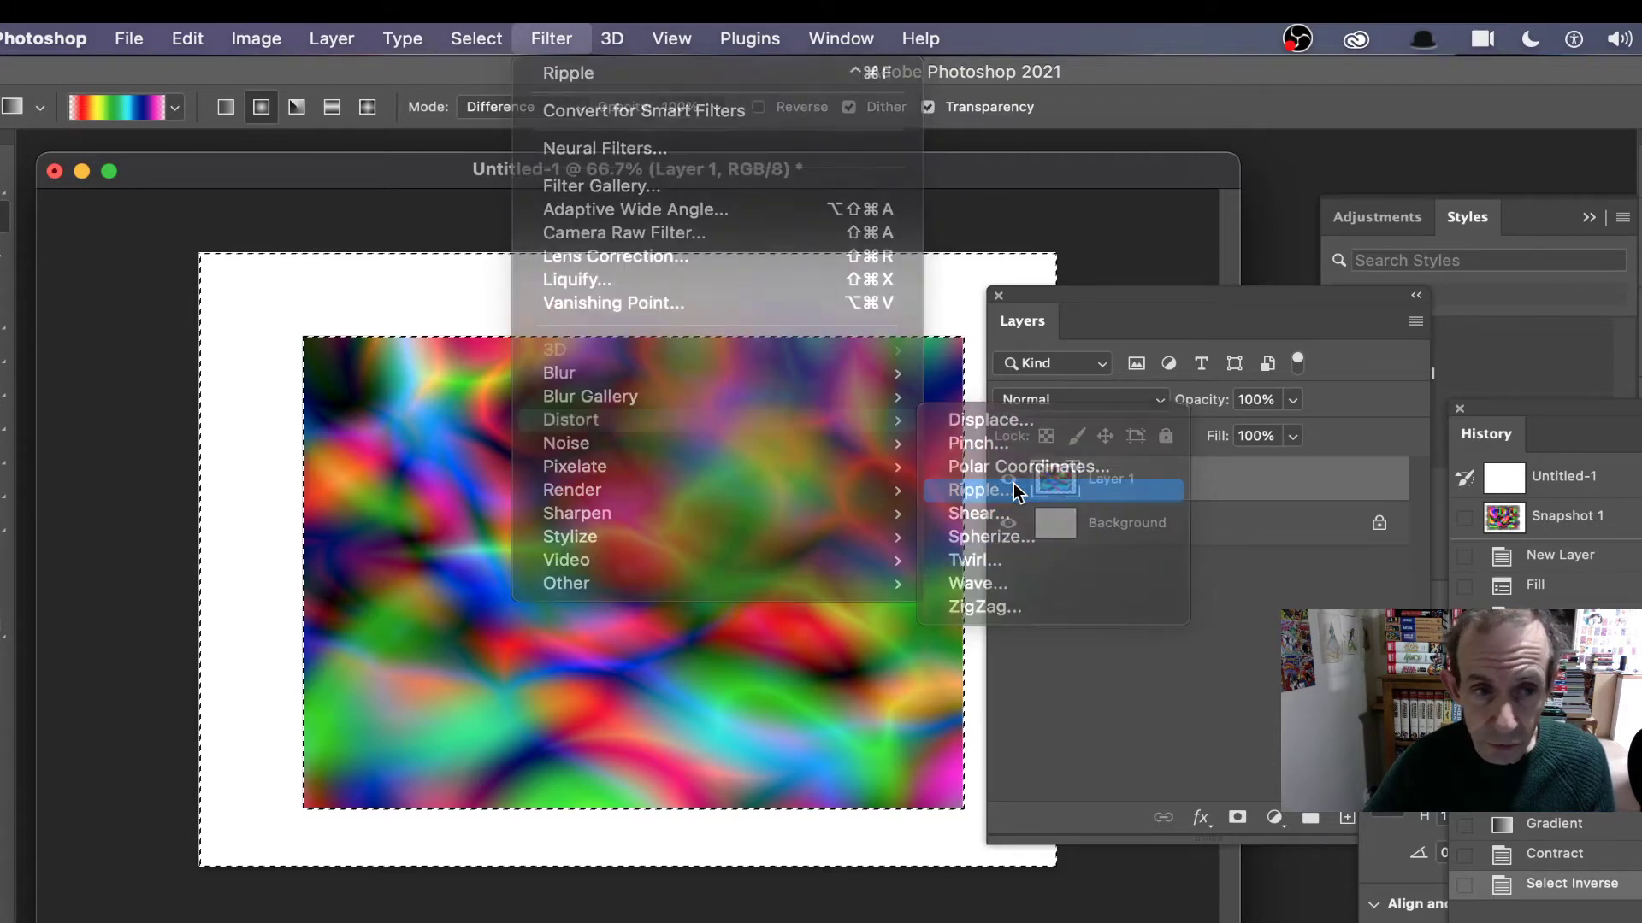
pyautogui.moveTo(806, 381); pyautogui.dragTo(891, 413)
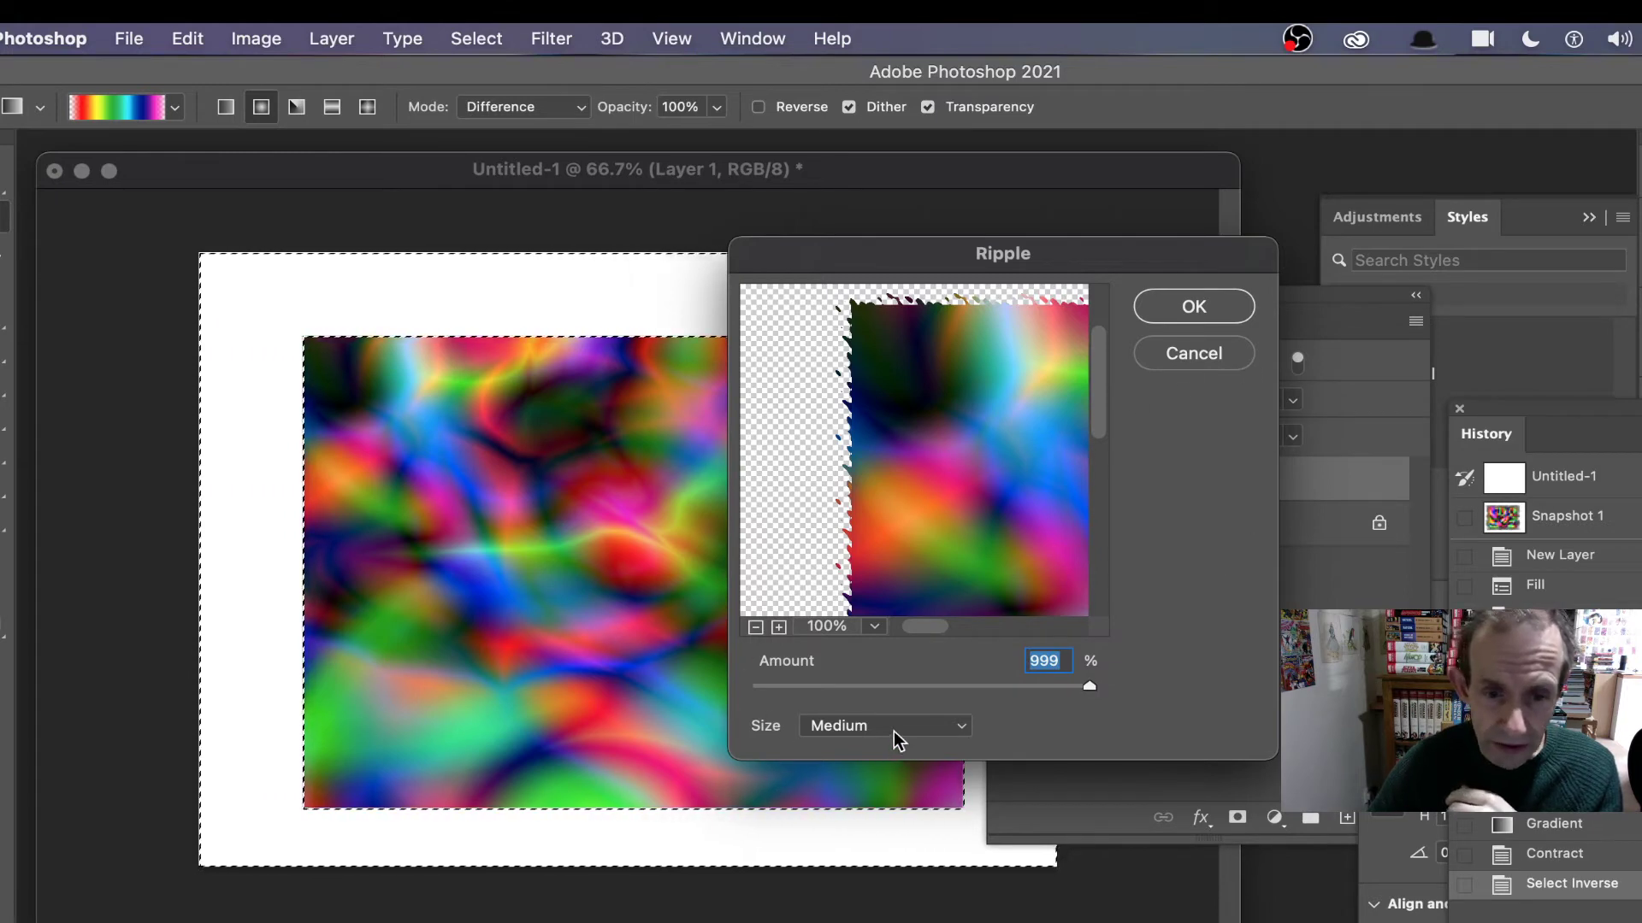
pyautogui.click(1189, 306)
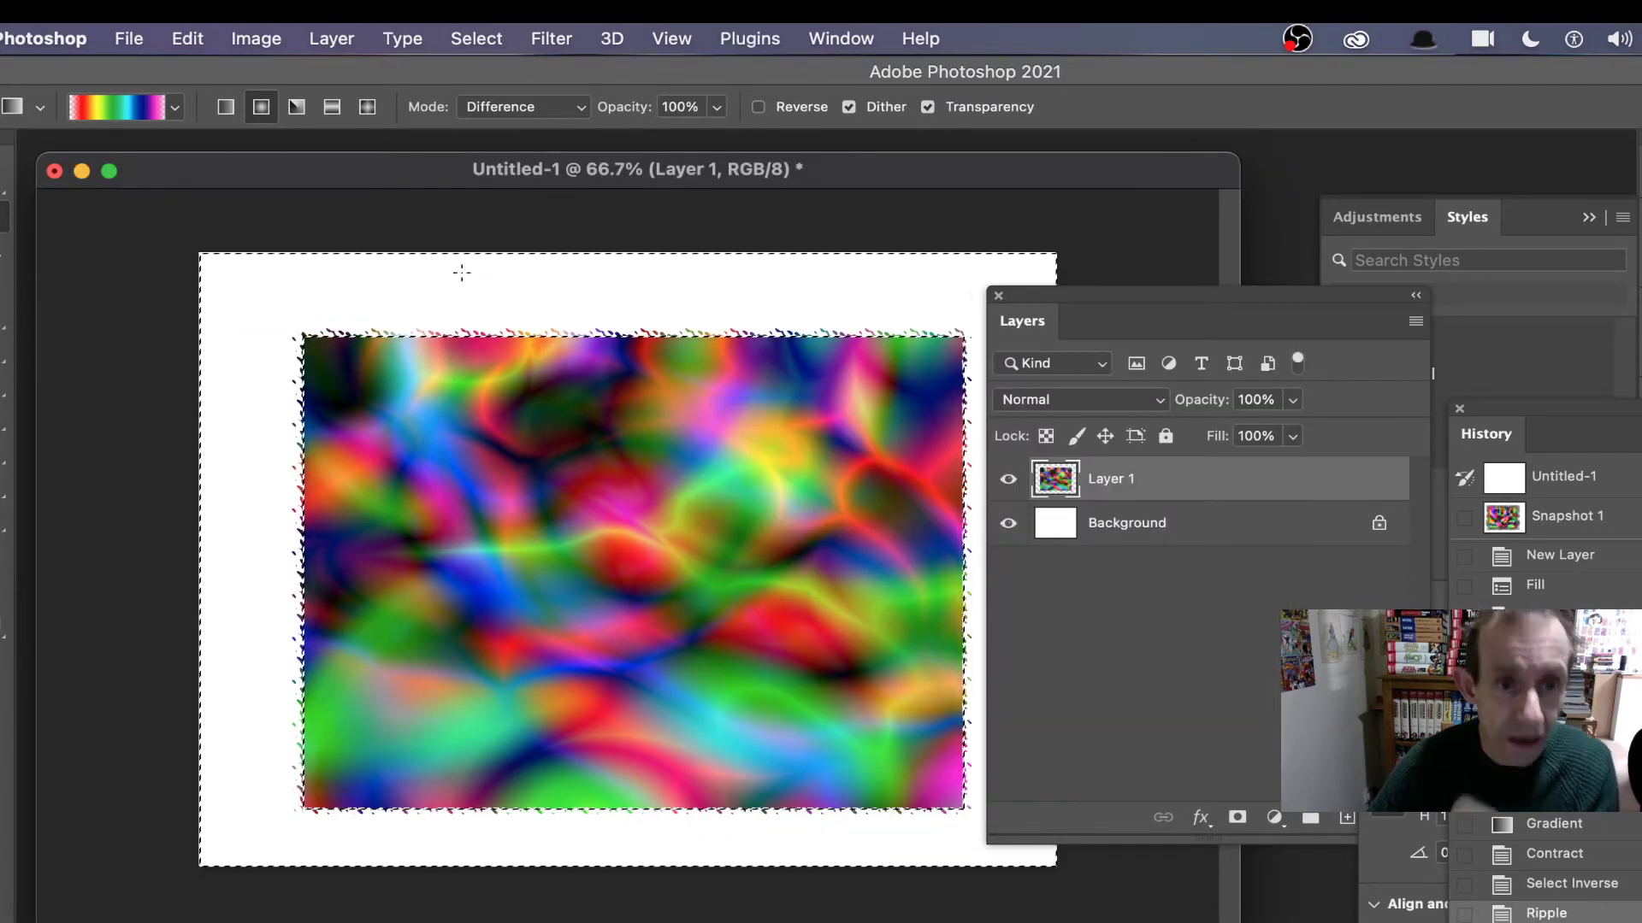
# Reapply the Ripple filter twice with the same settings to roughen the gradient's edges further
pyautogui.click(530, 39)
pyautogui.click(563, 76)
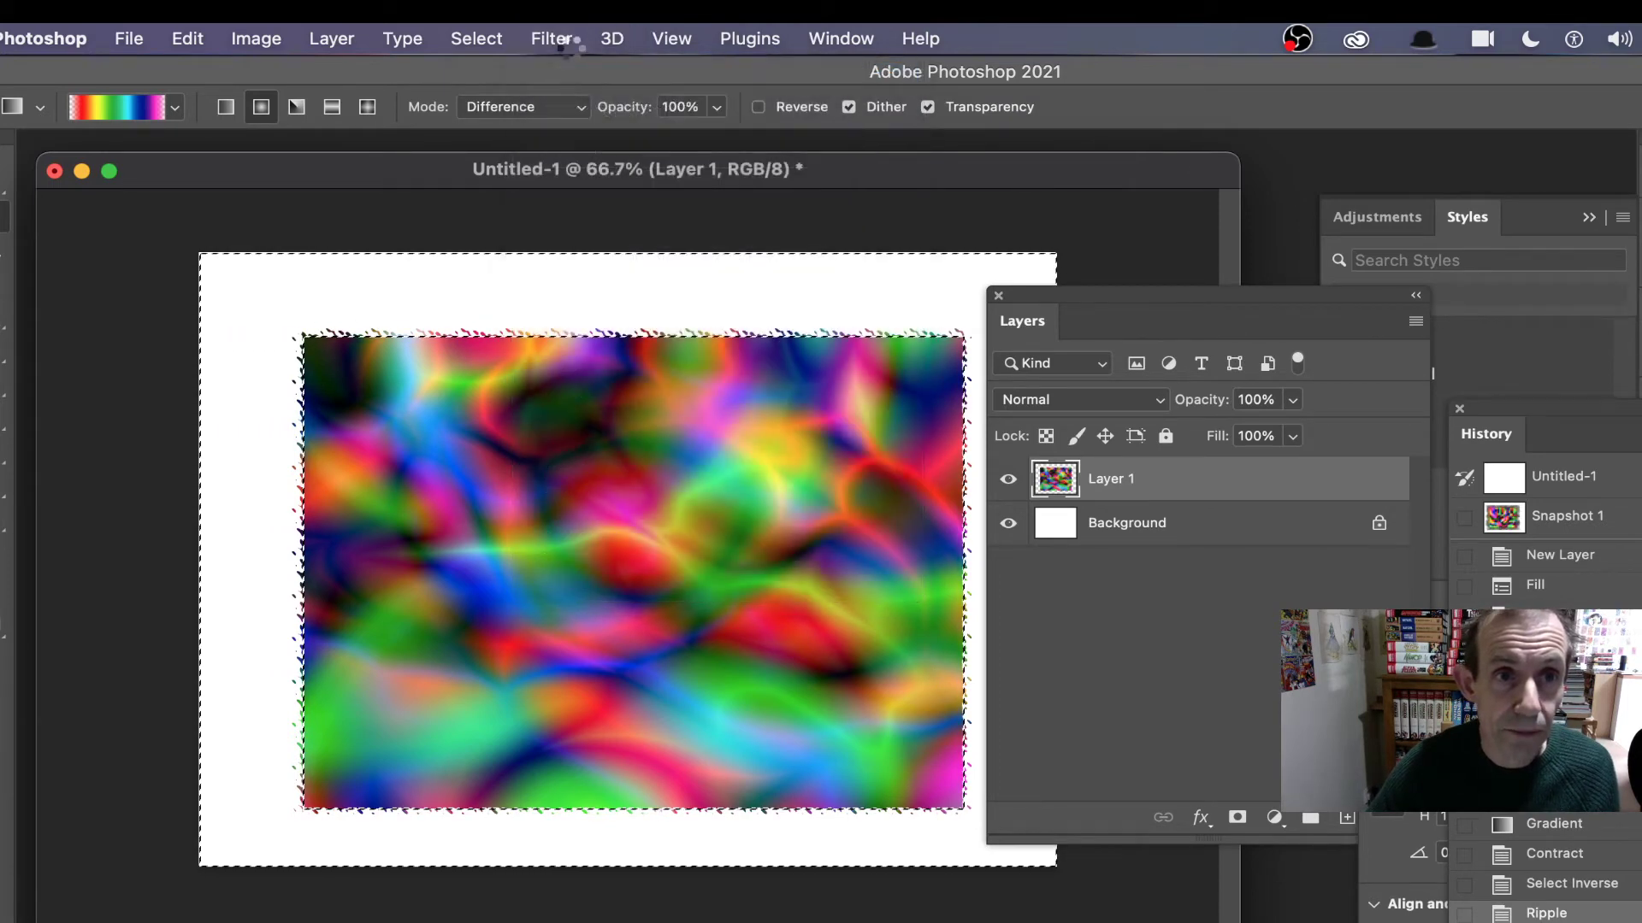
pyautogui.click(551, 40)
pyautogui.click(563, 72)
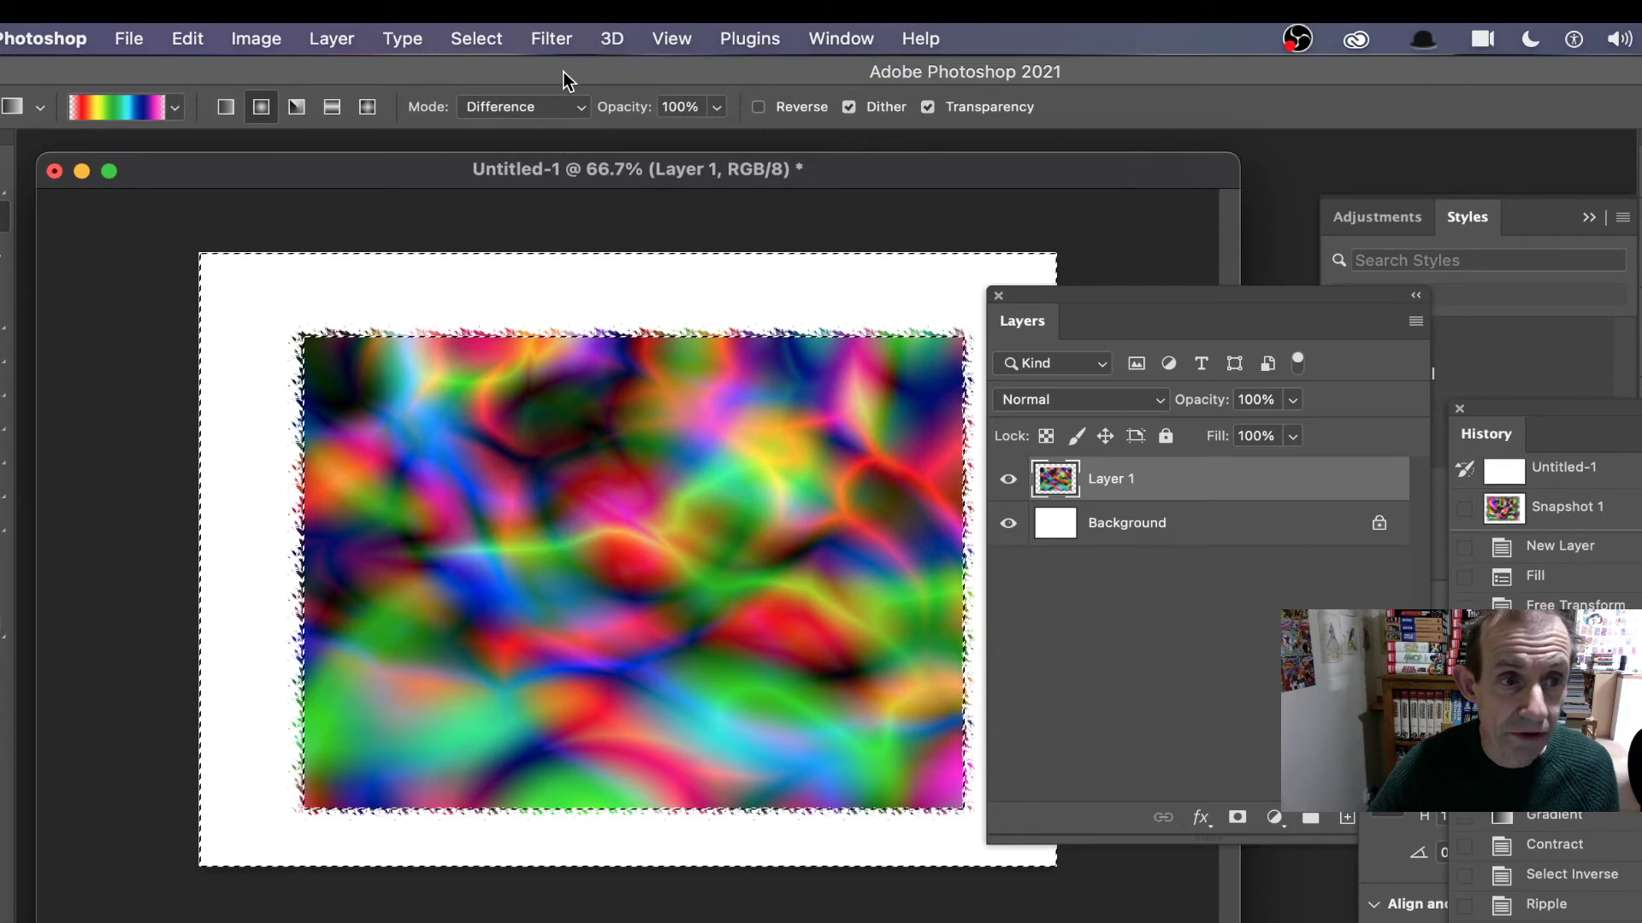
# Apply the Ripple filter once more with the last settings to the area outside the gradient rectangle
pyautogui.click(544, 39)
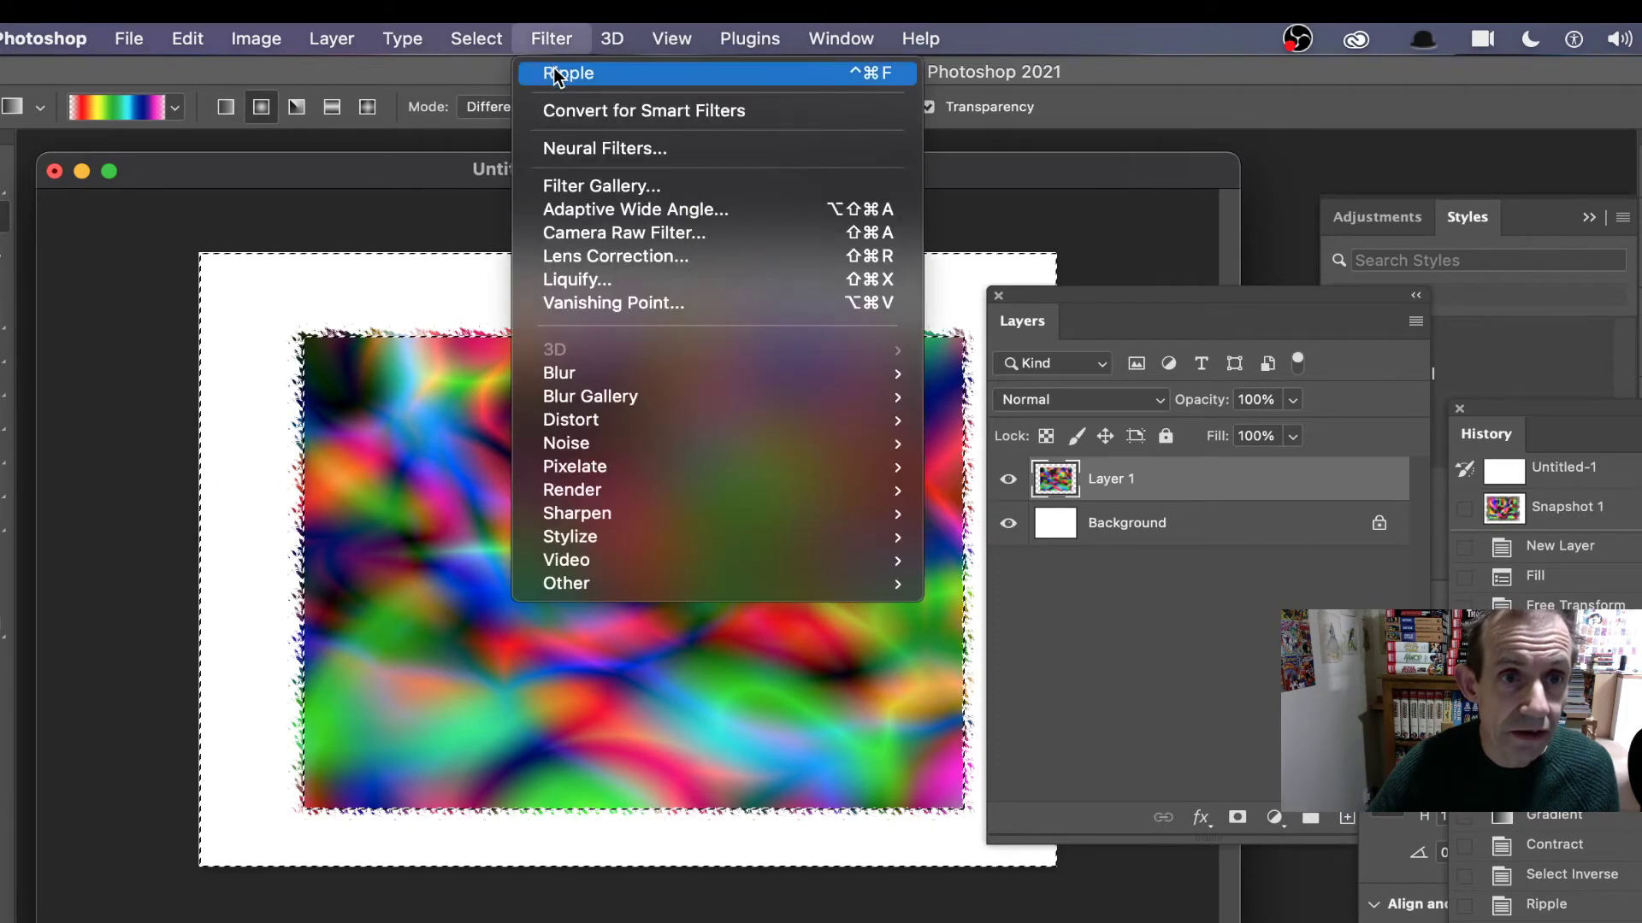
pyautogui.click(557, 73)
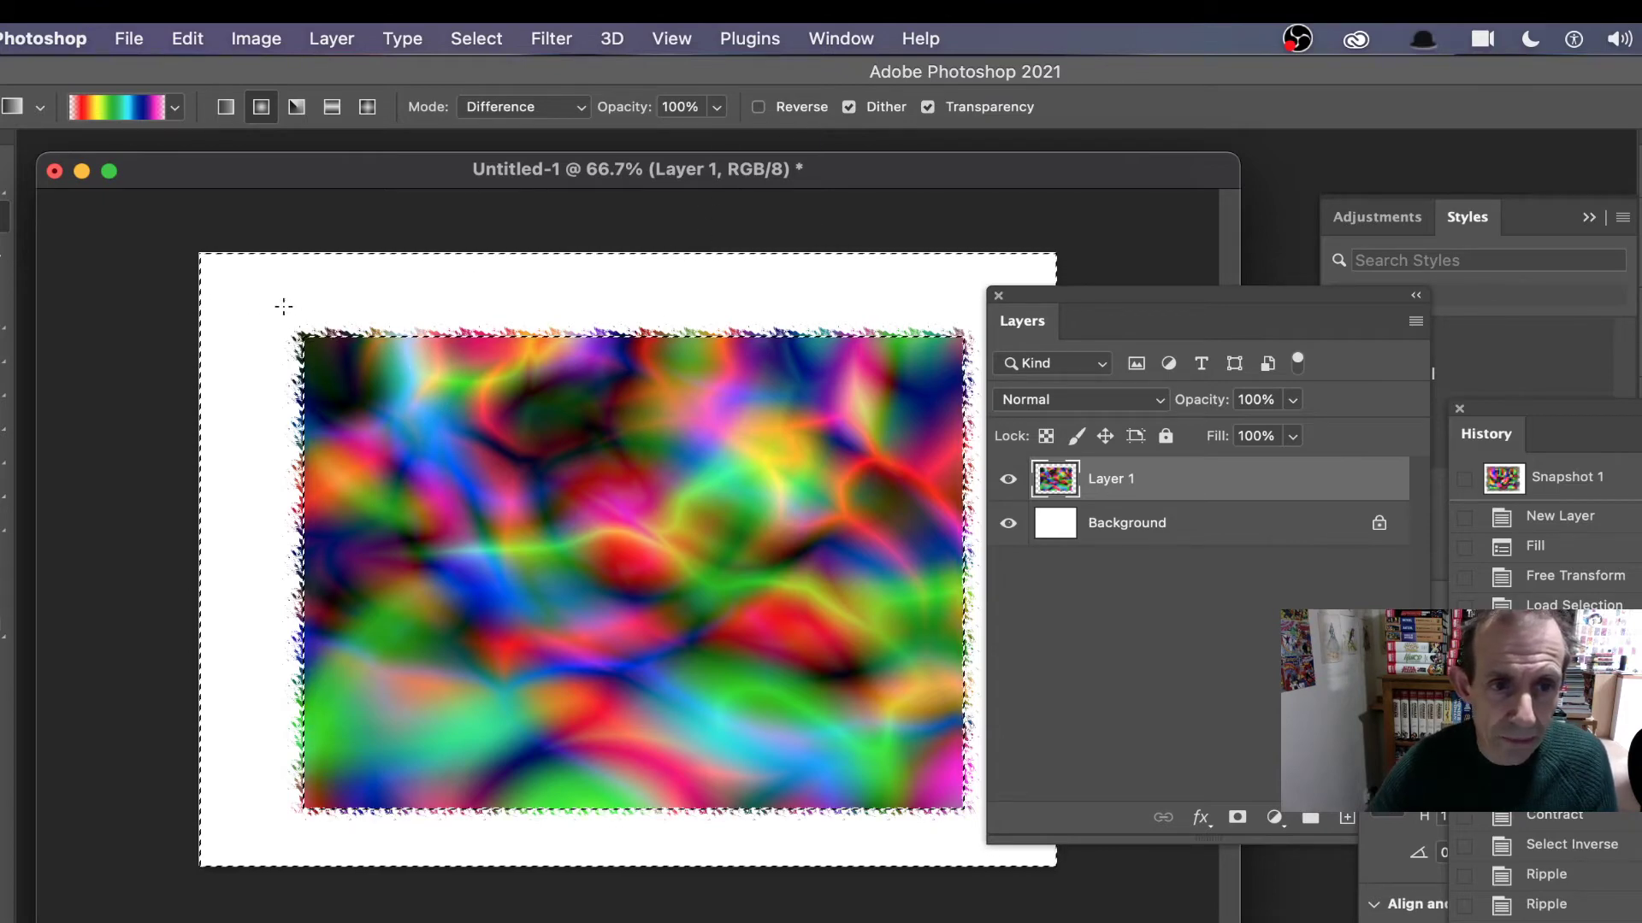
# Apply the ZigZag distortion to the inverted selection with amount 100, 18 ridges and the Pond Ripples style
pyautogui.click(537, 39)
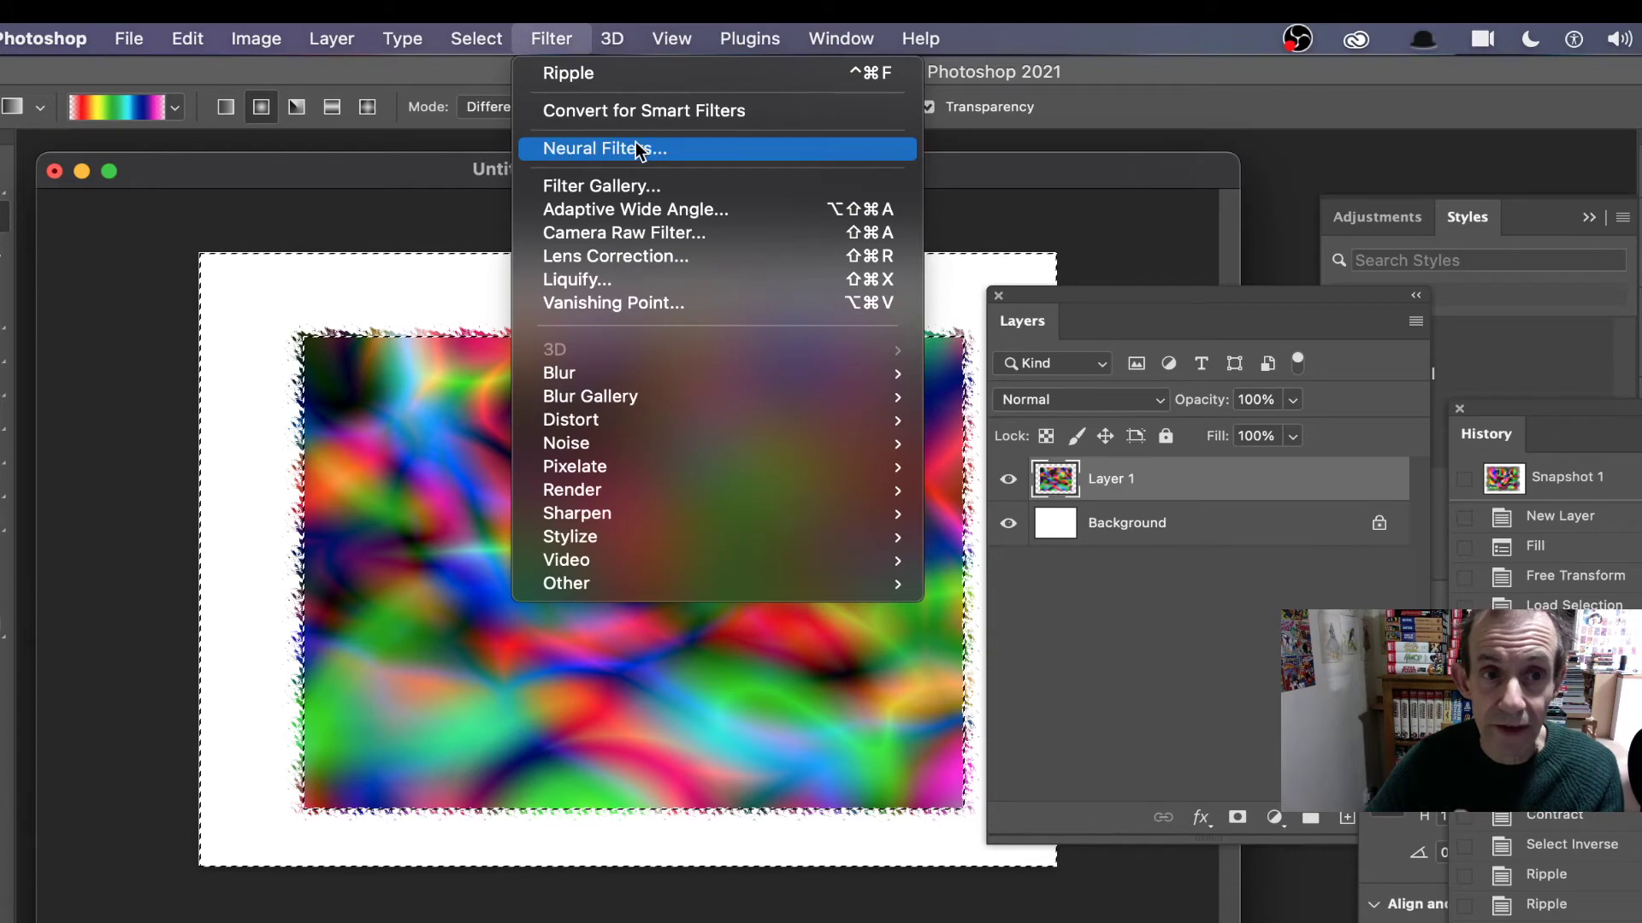
pyautogui.moveTo(768, 39)
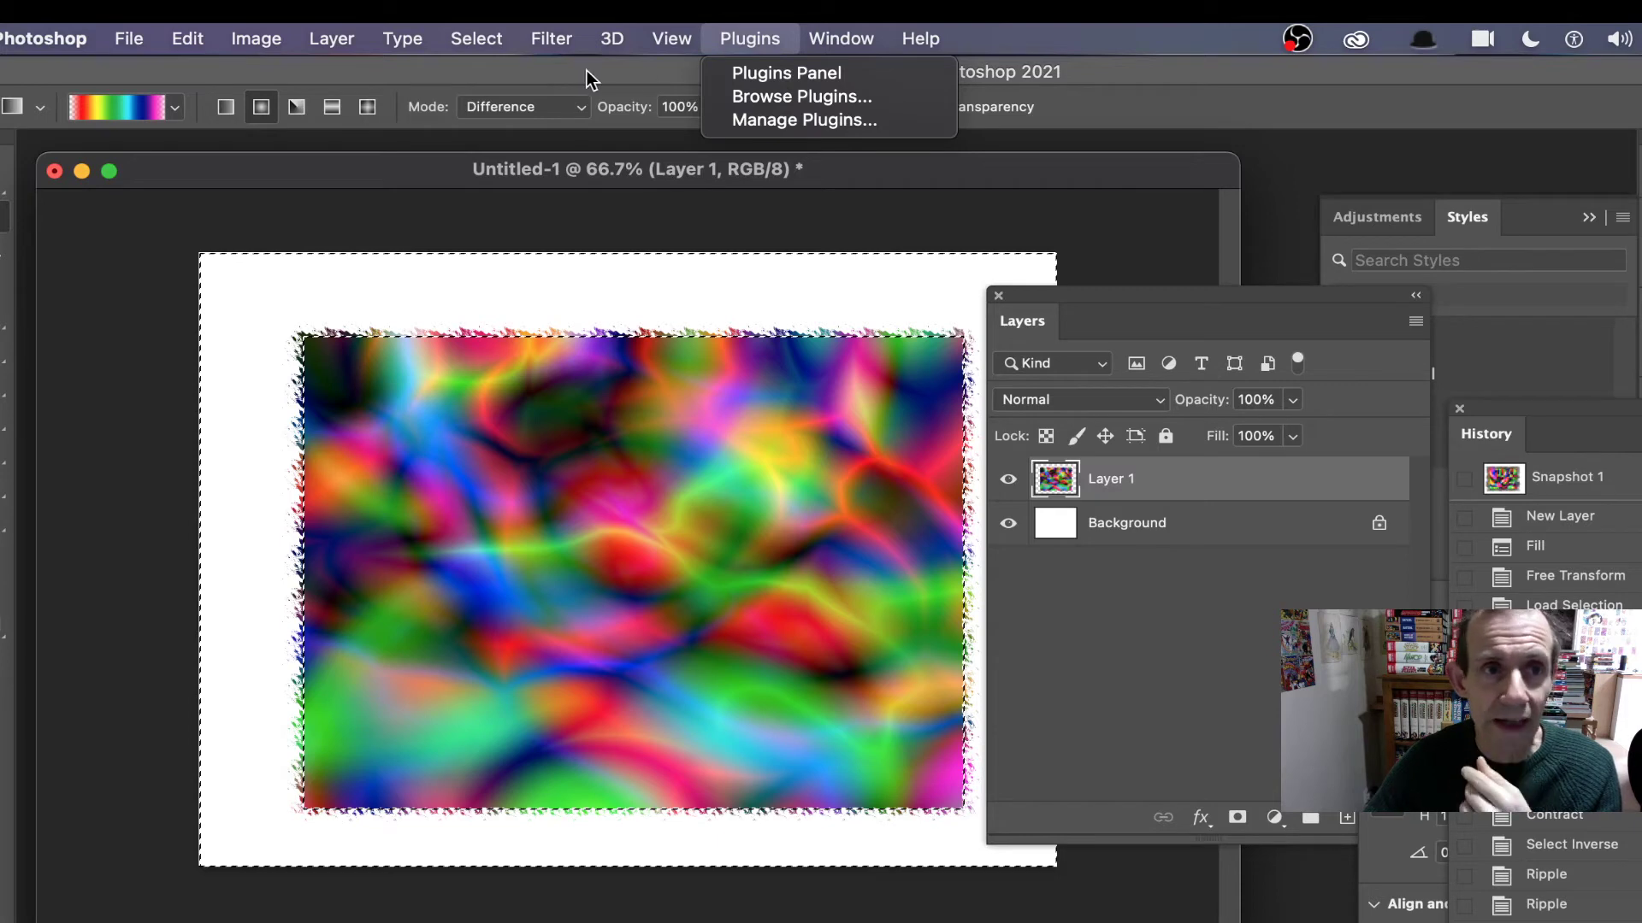
pyautogui.moveTo(564, 43)
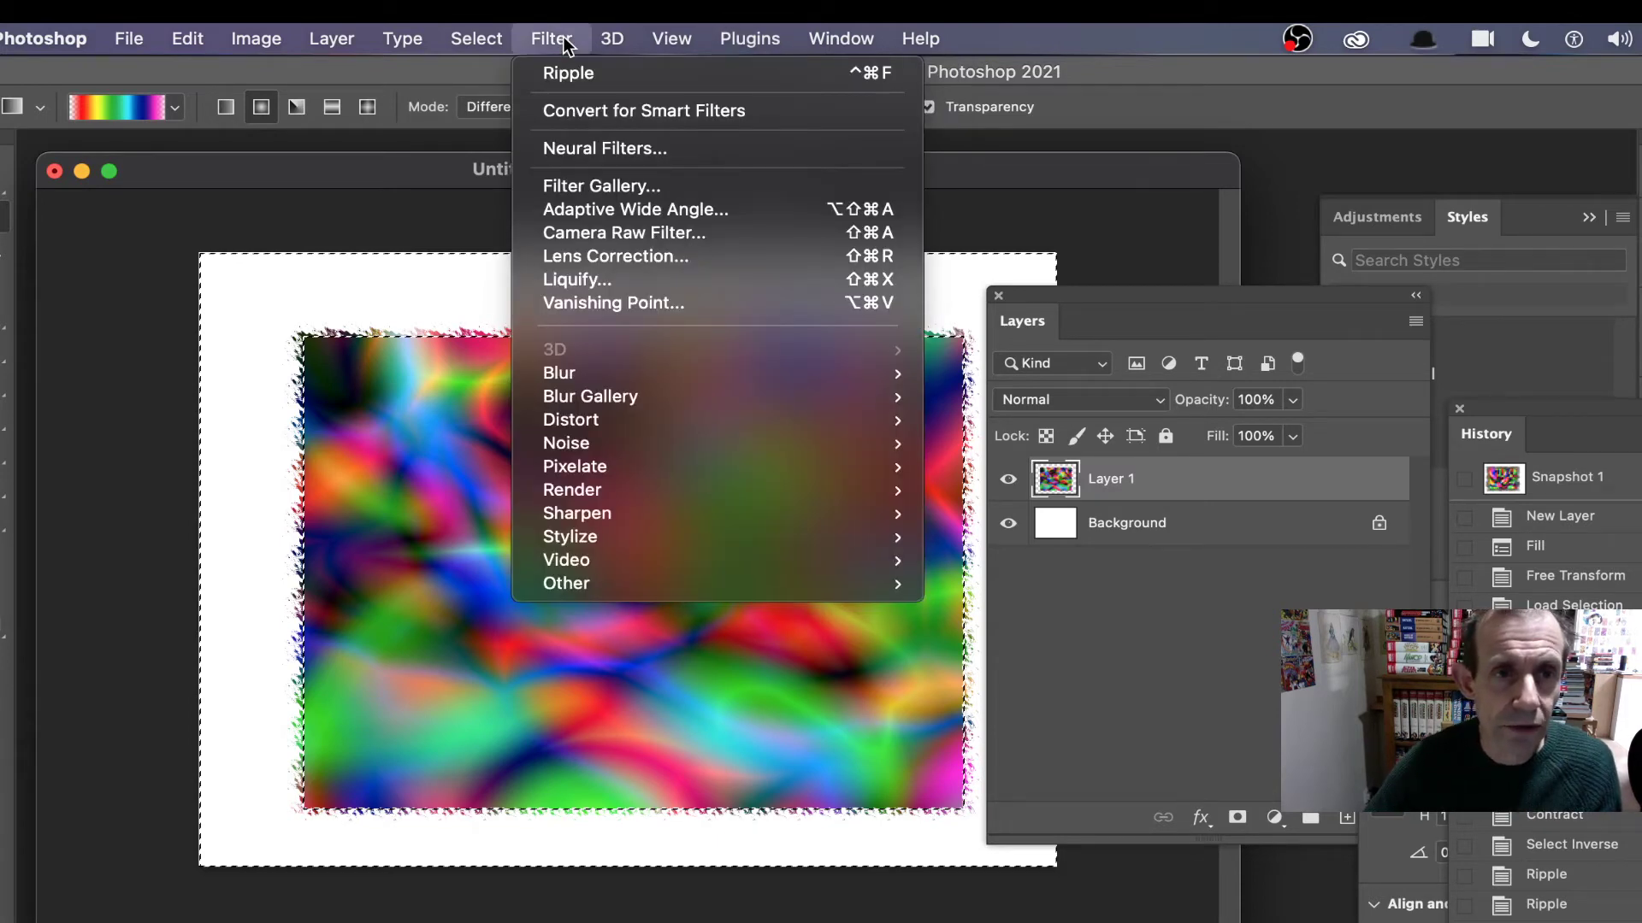
pyautogui.moveTo(710, 421)
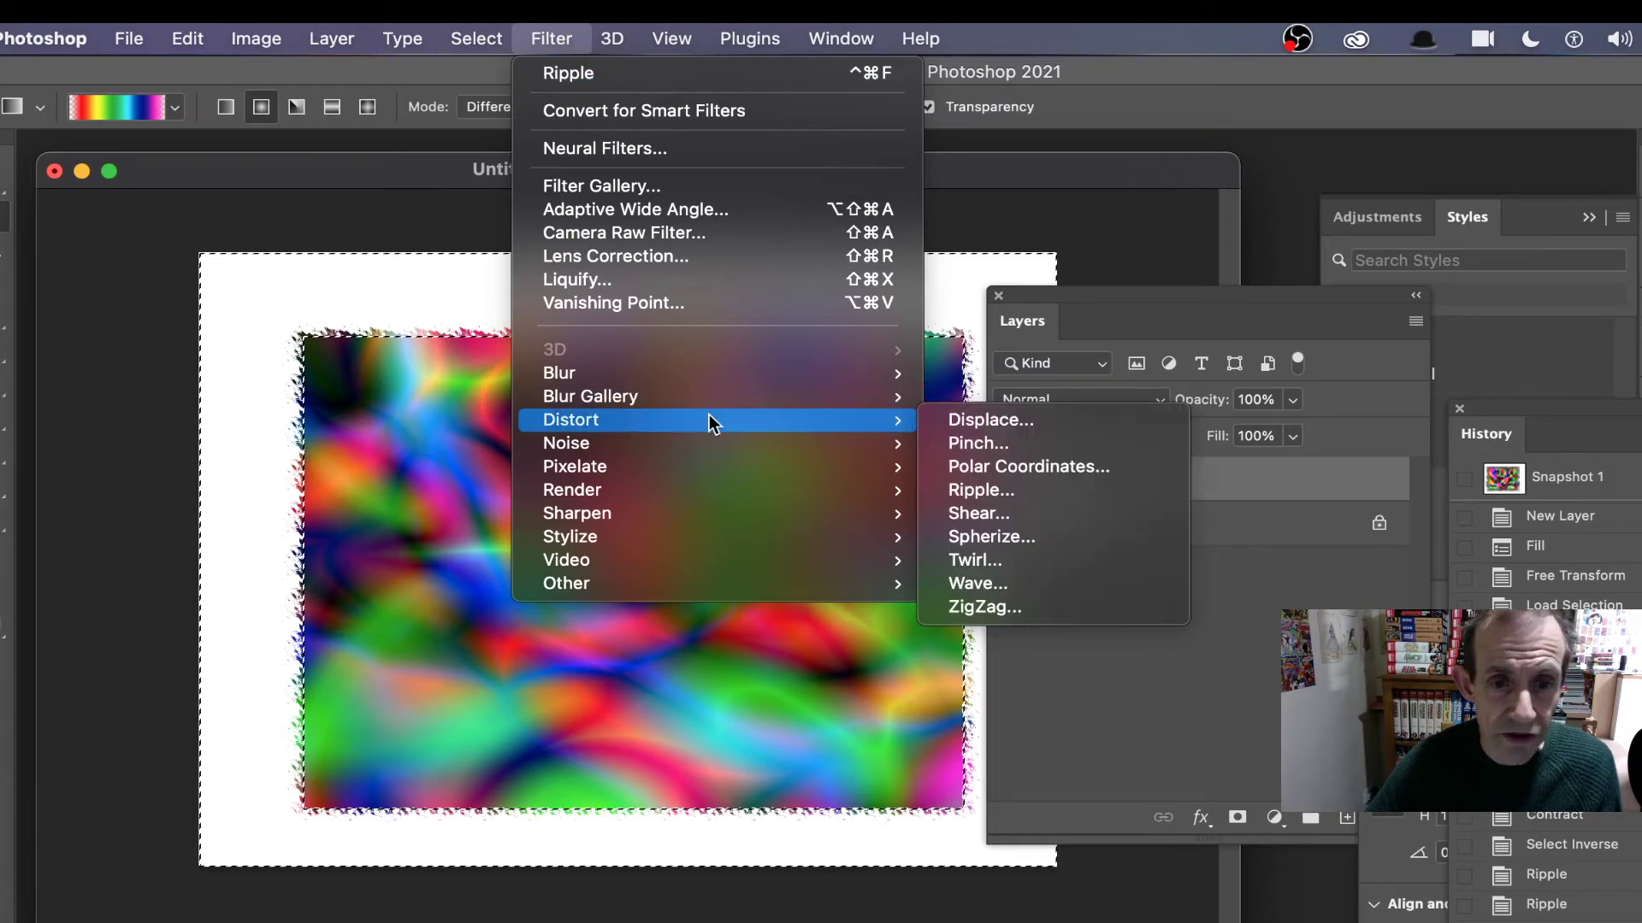
pyautogui.click(994, 600)
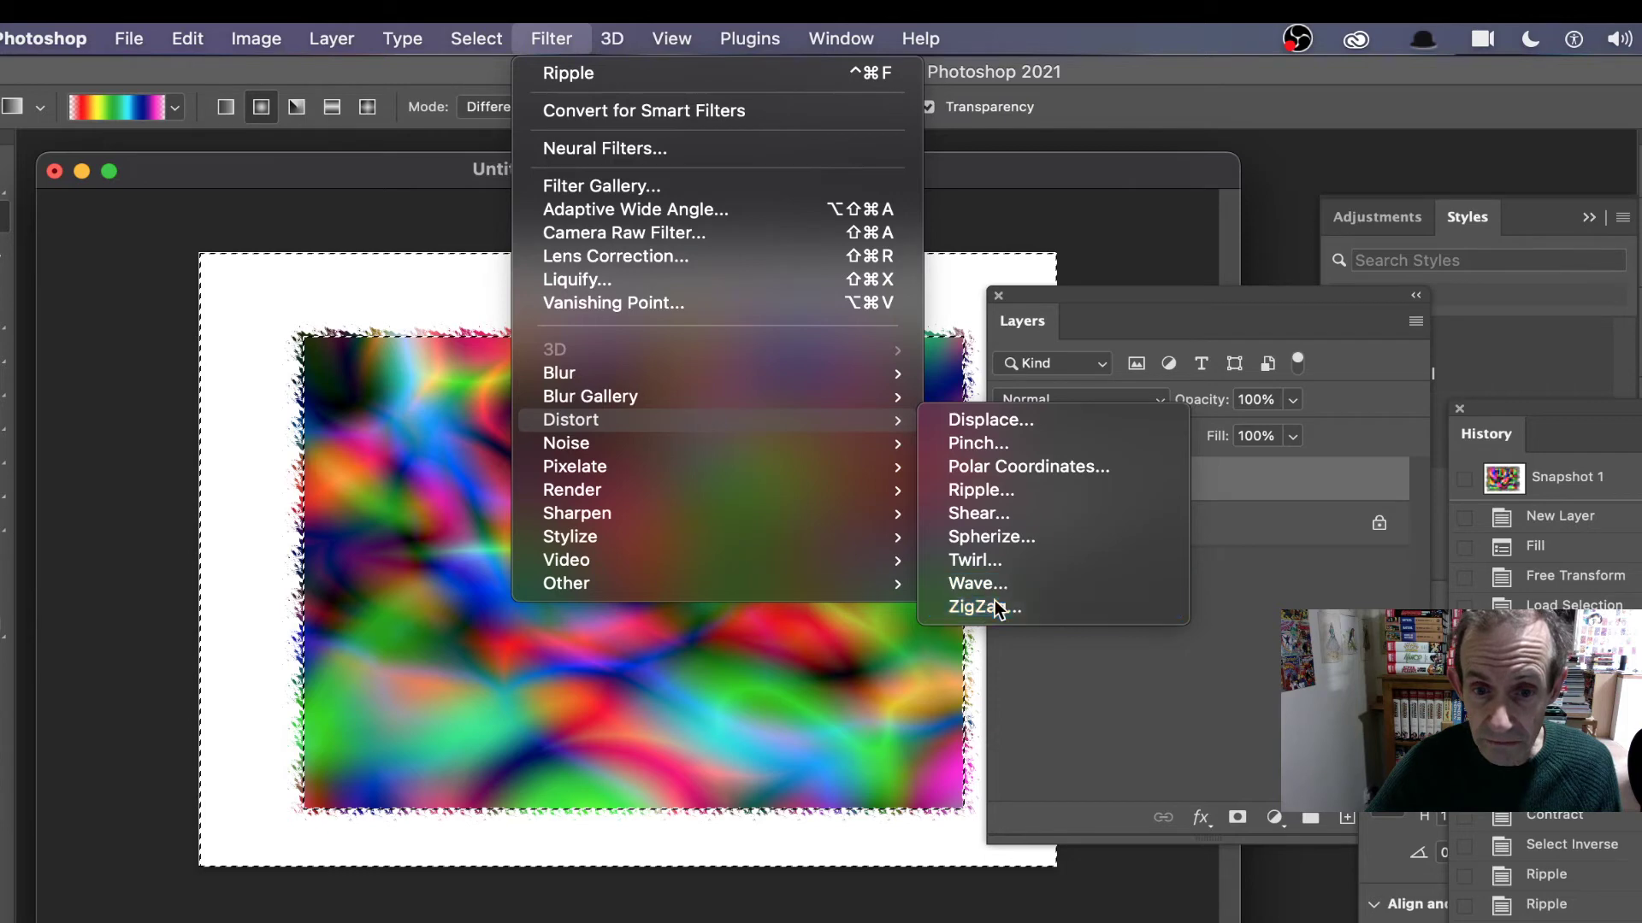
pyautogui.moveTo(838, 487); pyautogui.dragTo(1136, 502)
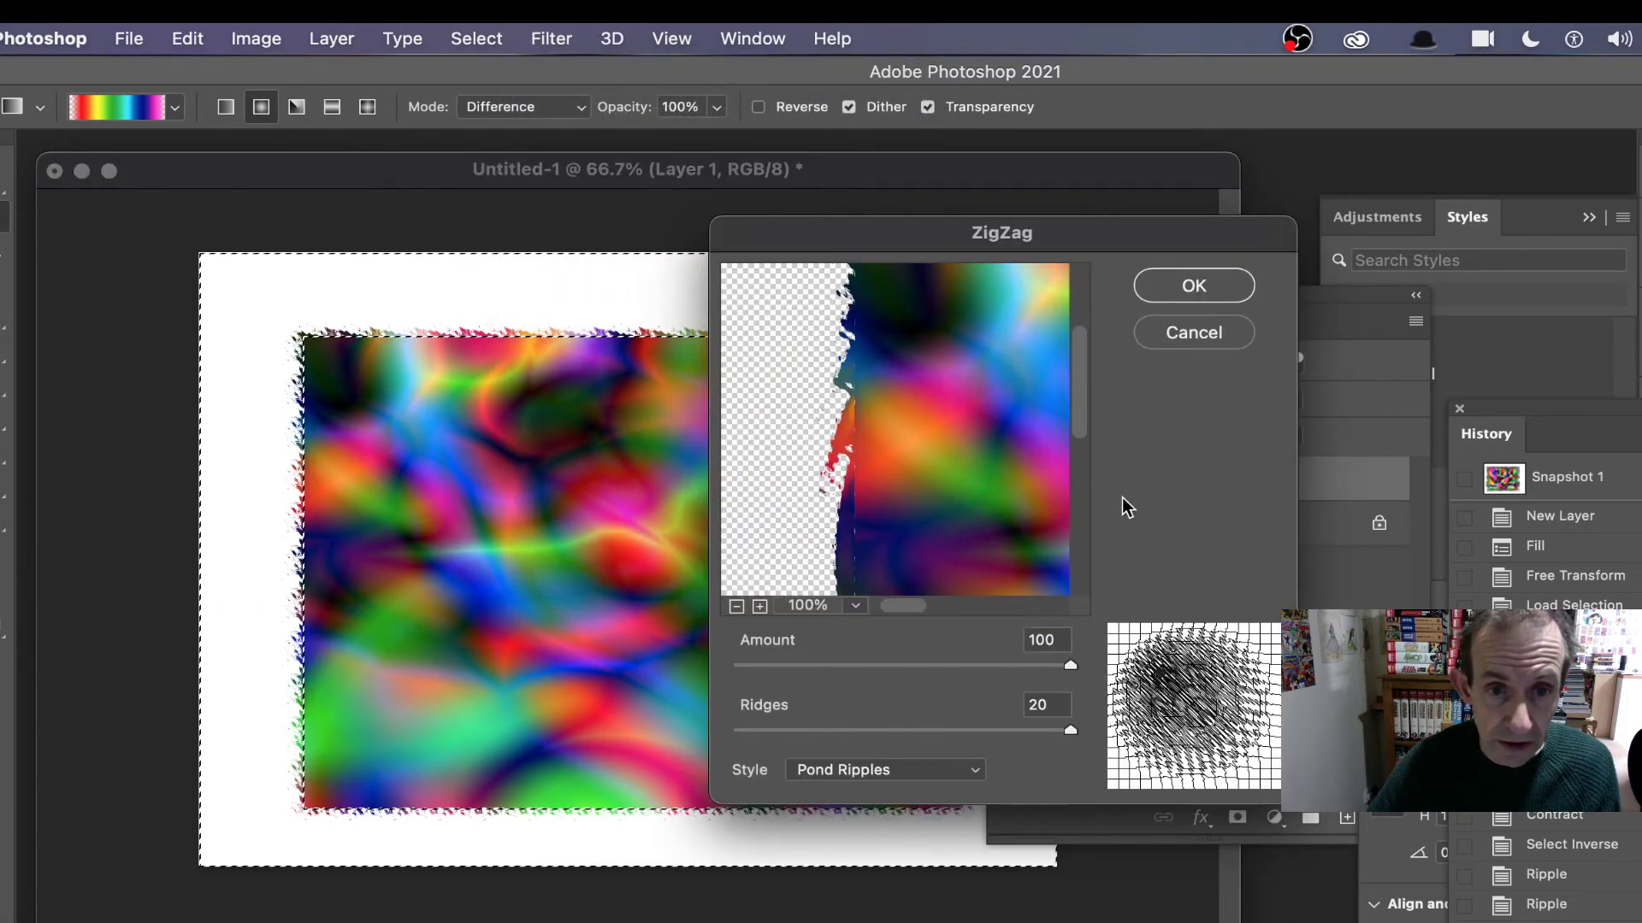
pyautogui.moveTo(910, 430); pyautogui.dragTo(886, 154)
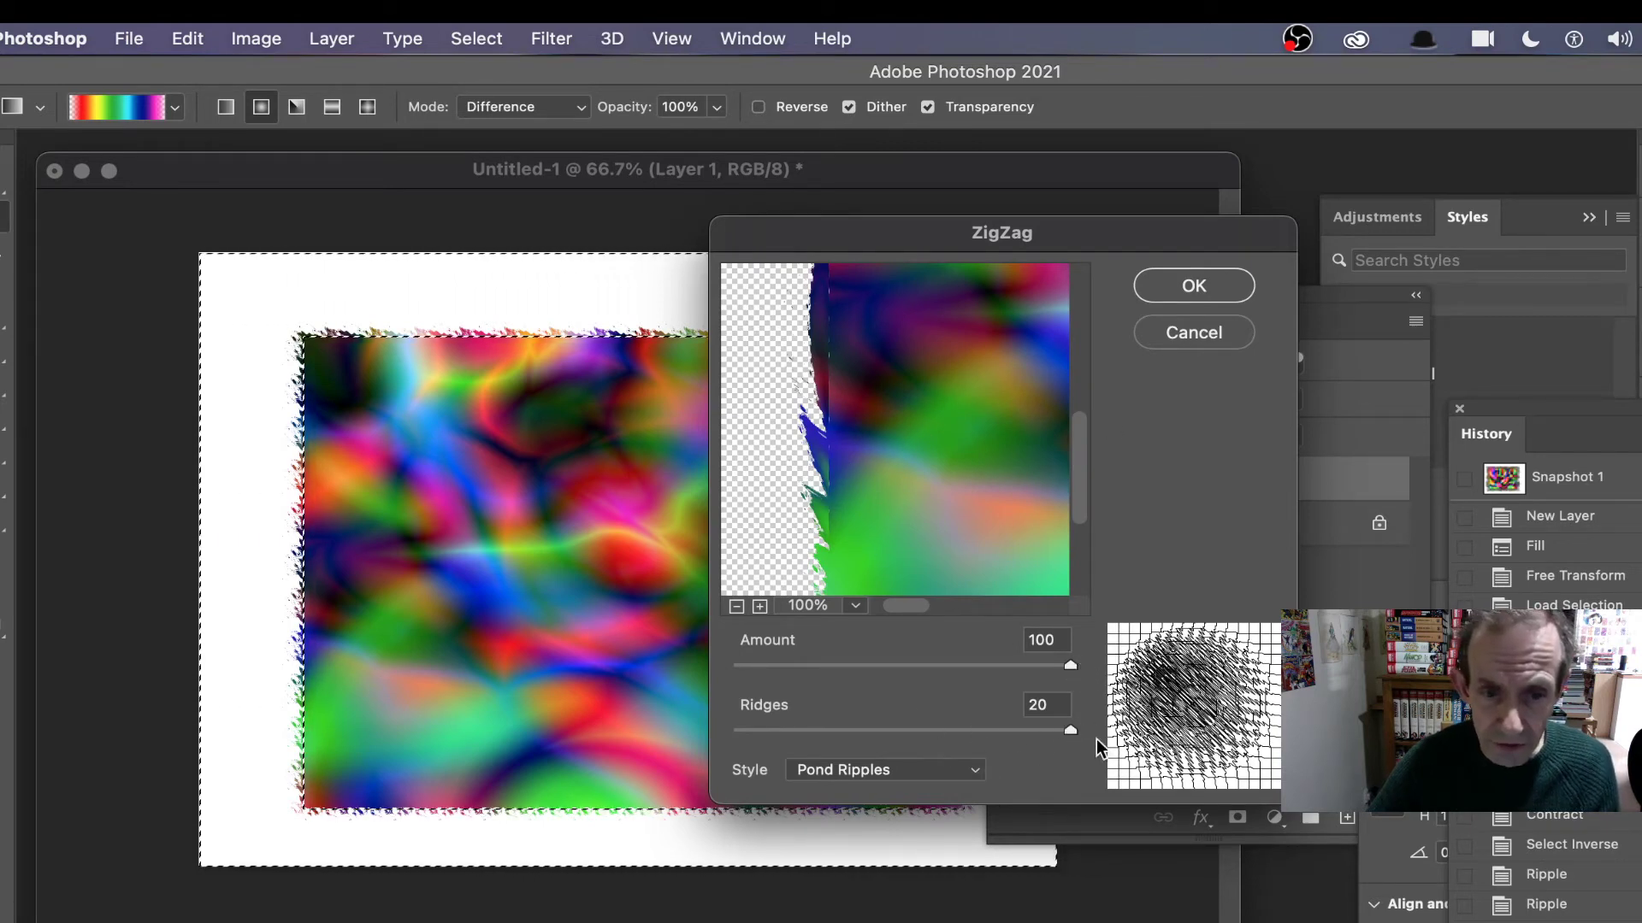
pyautogui.moveTo(1062, 735)
pyautogui.mouseDown()
pyautogui.moveTo(733, 729)
pyautogui.moveTo(1041, 736)
pyautogui.mouseUp()
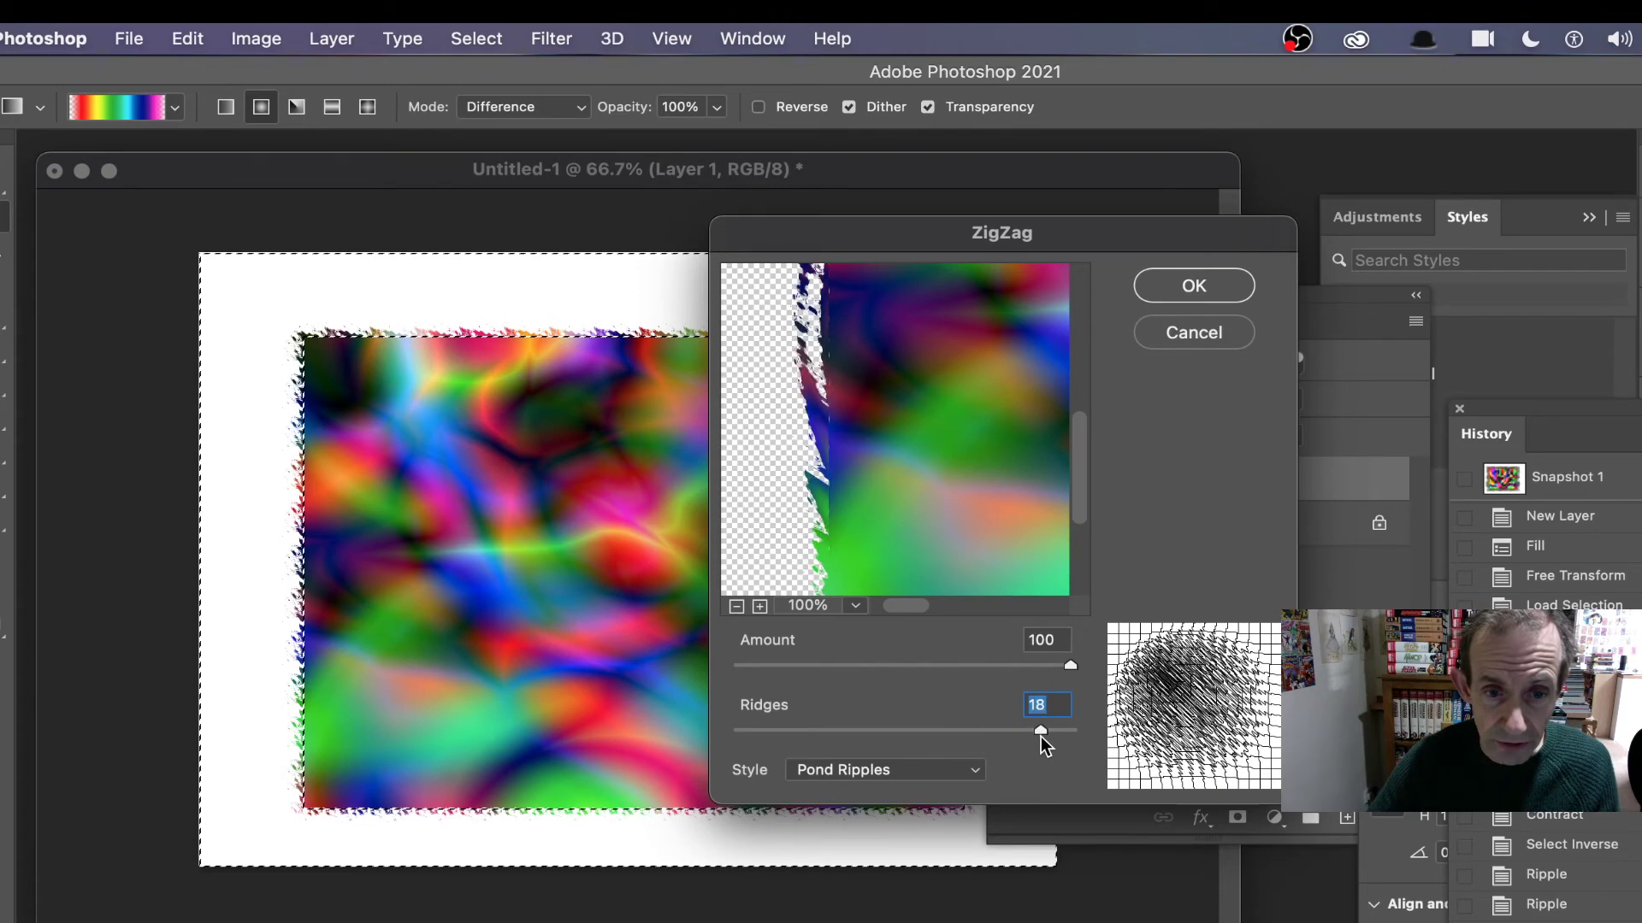
pyautogui.click(894, 773)
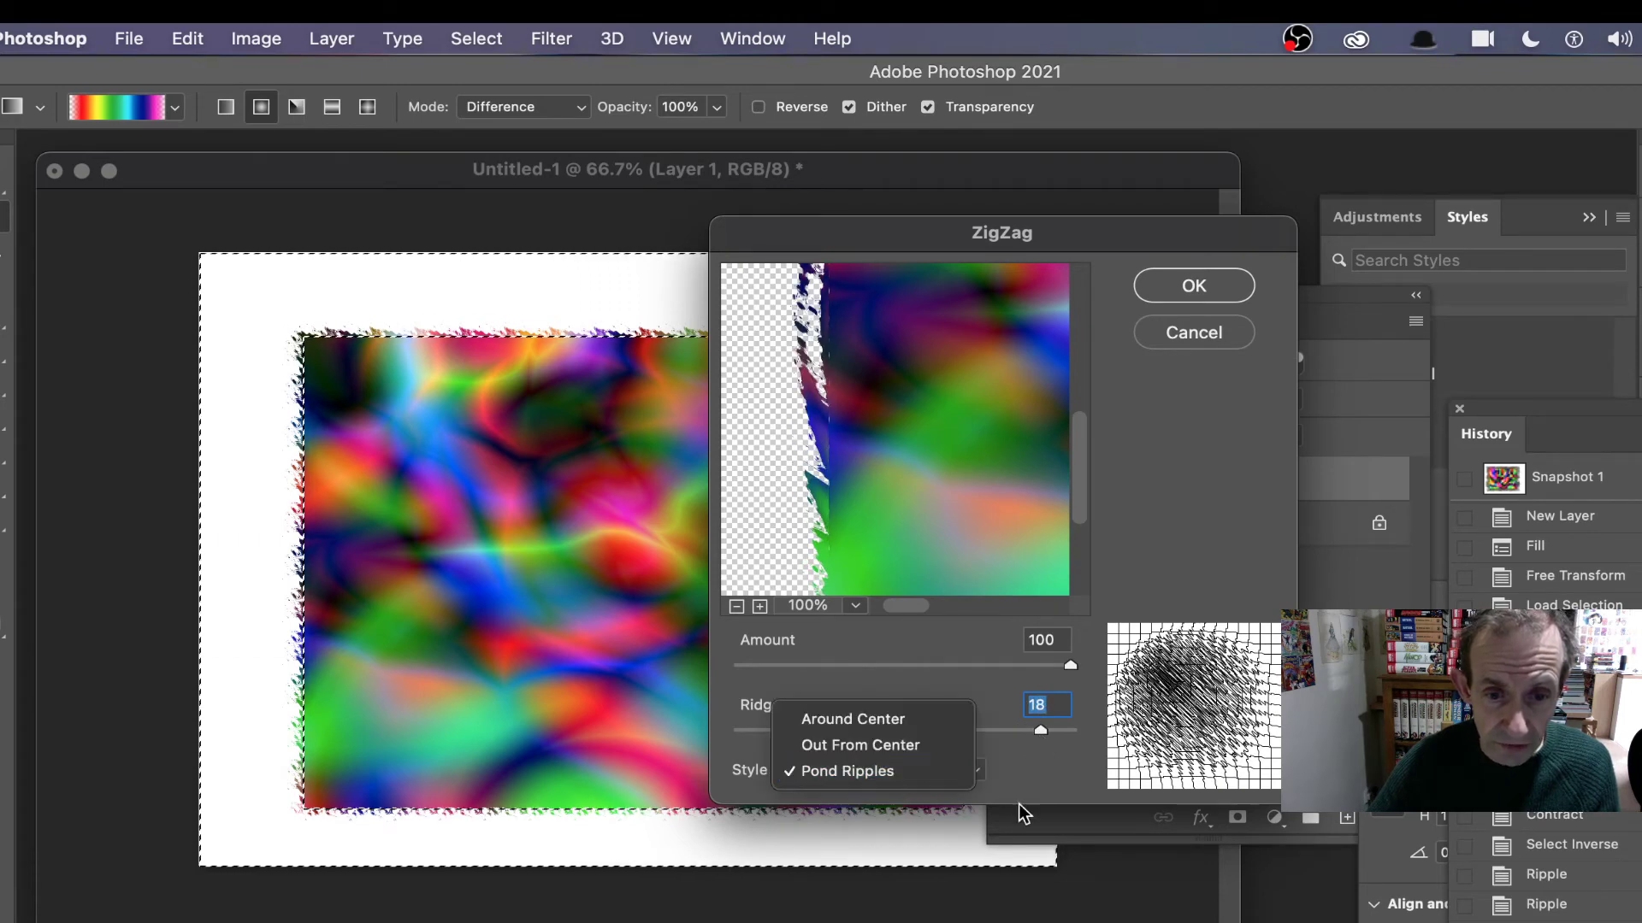
pyautogui.click(1129, 705)
pyautogui.click(1194, 285)
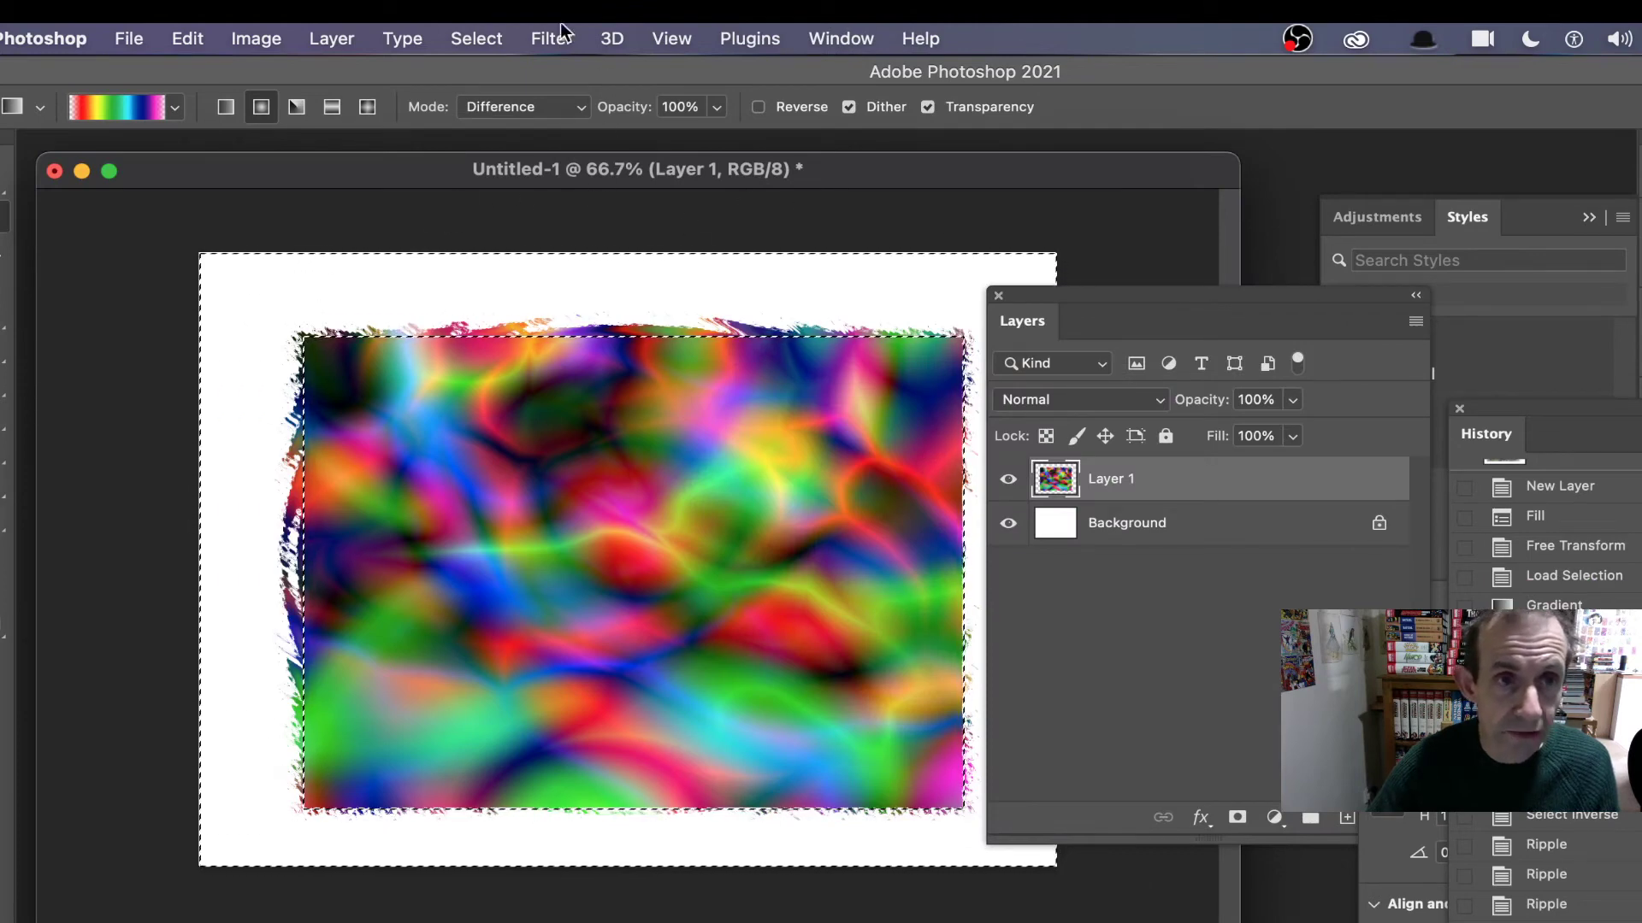
# Start a Wave distortion on the inverted selection and randomize its wave pattern several times
pyautogui.click(537, 43)
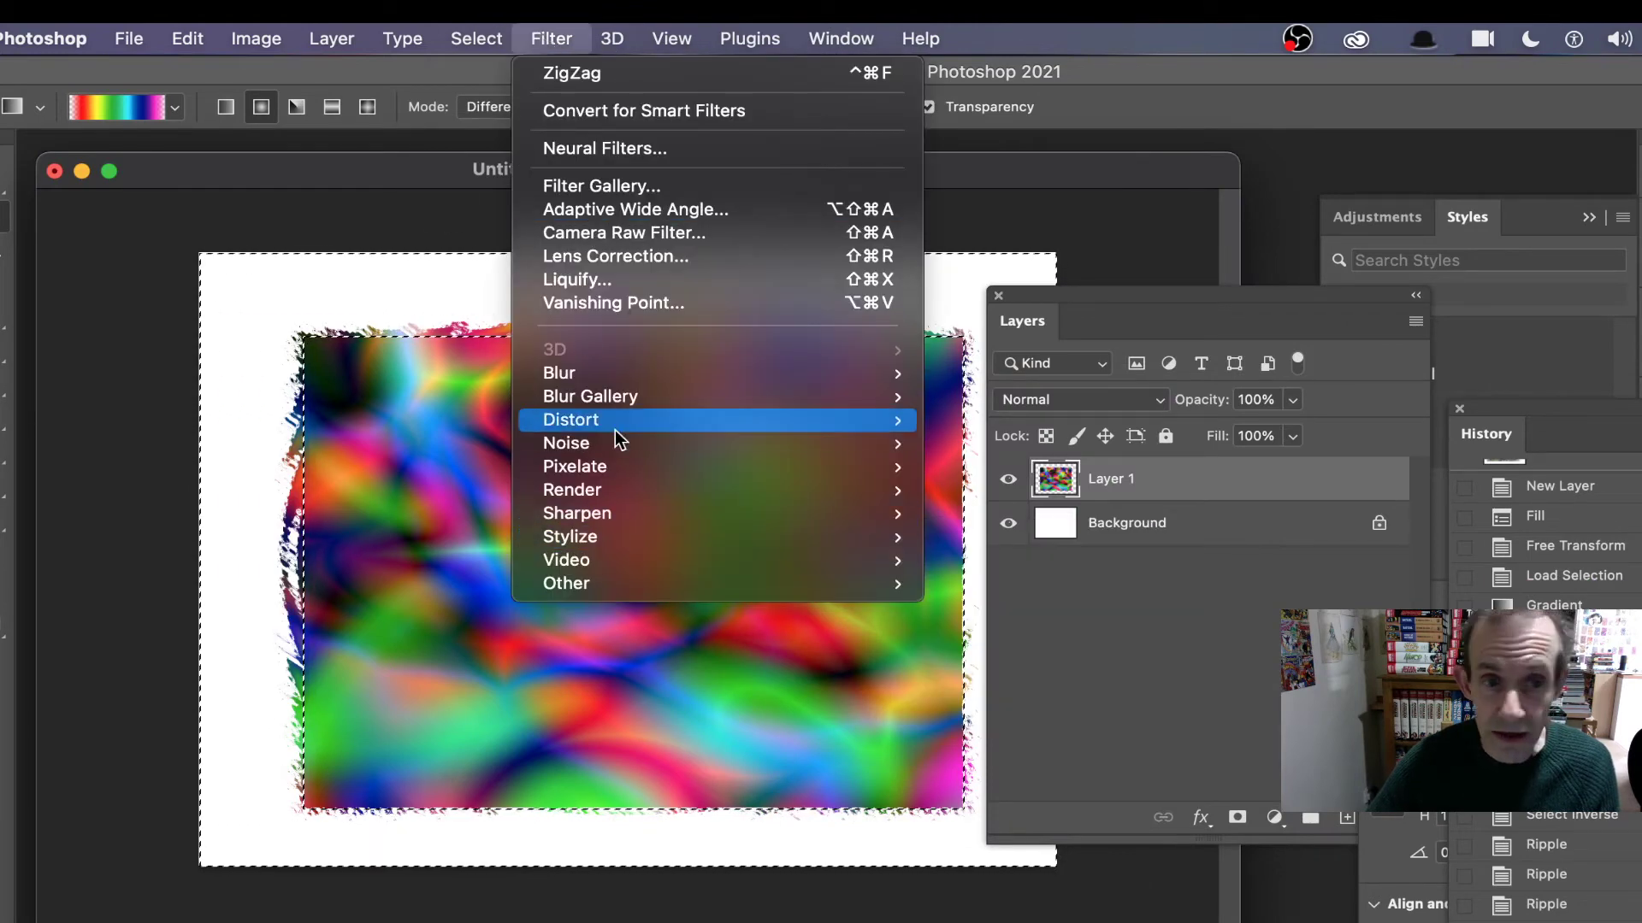
pyautogui.moveTo(623, 419)
pyautogui.click(1043, 583)
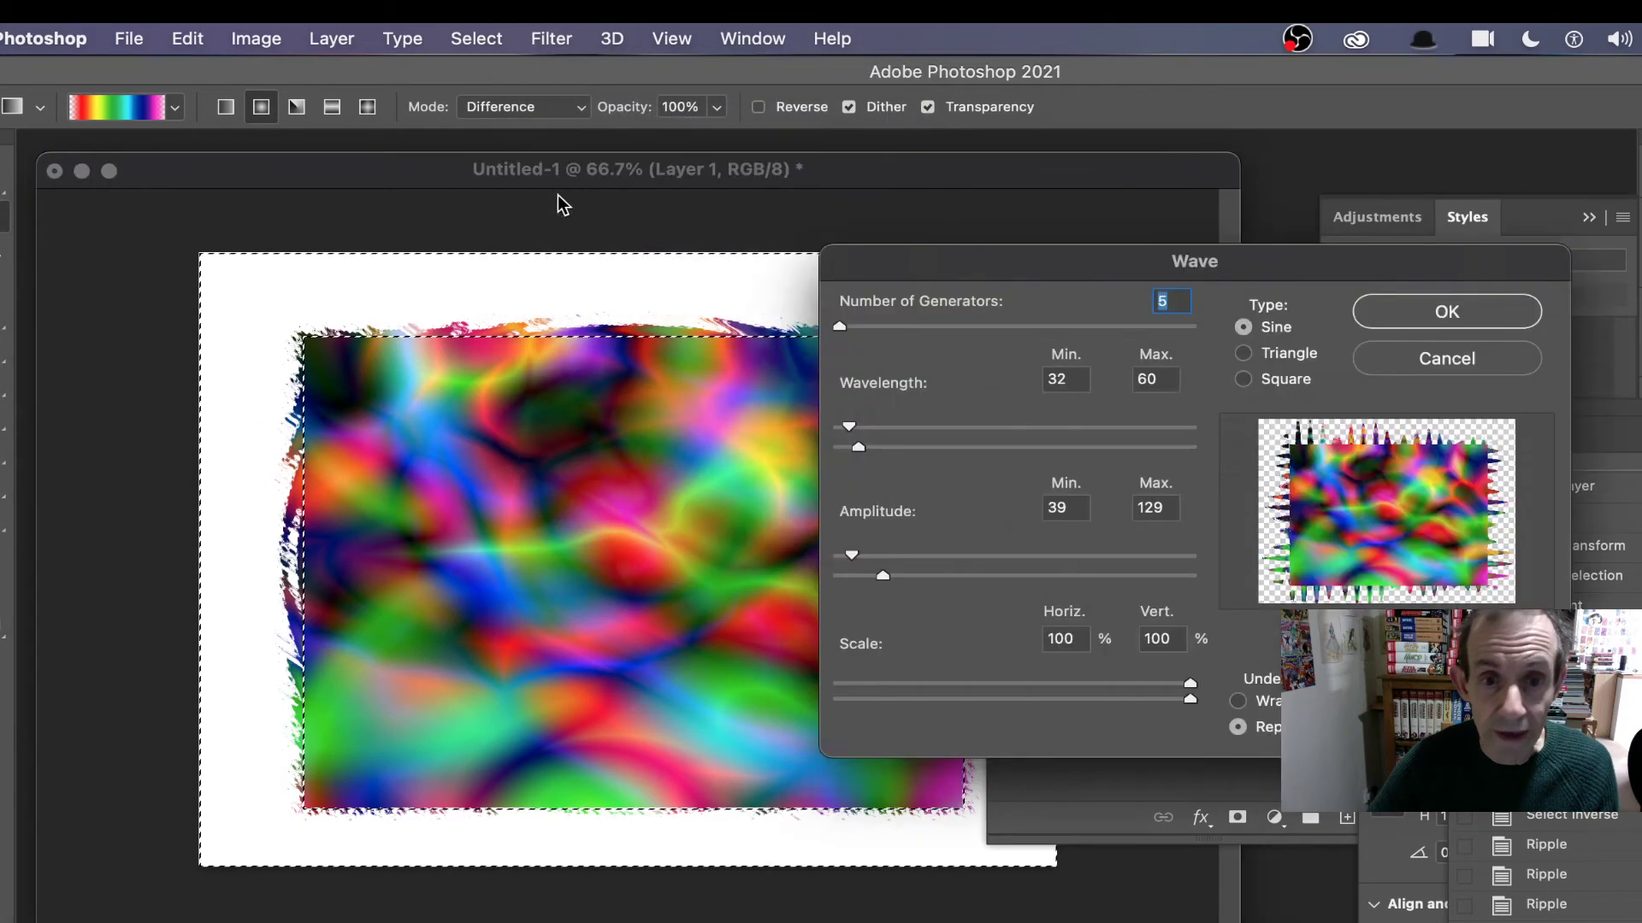
pyautogui.moveTo(1178, 270); pyautogui.dragTo(748, 237)
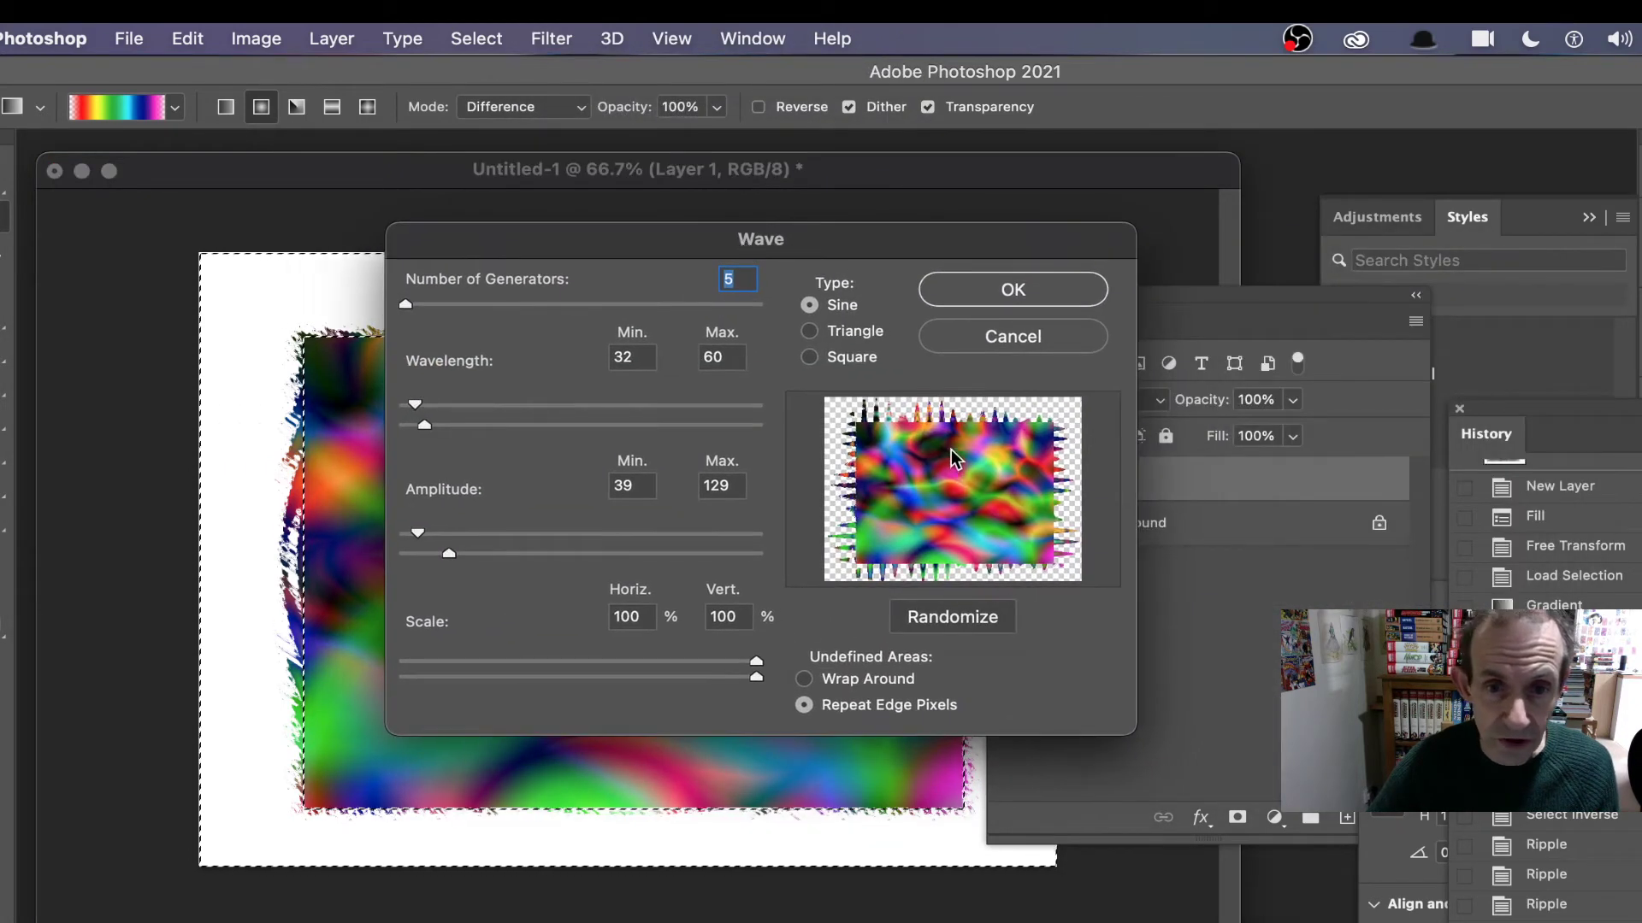
pyautogui.click(962, 626)
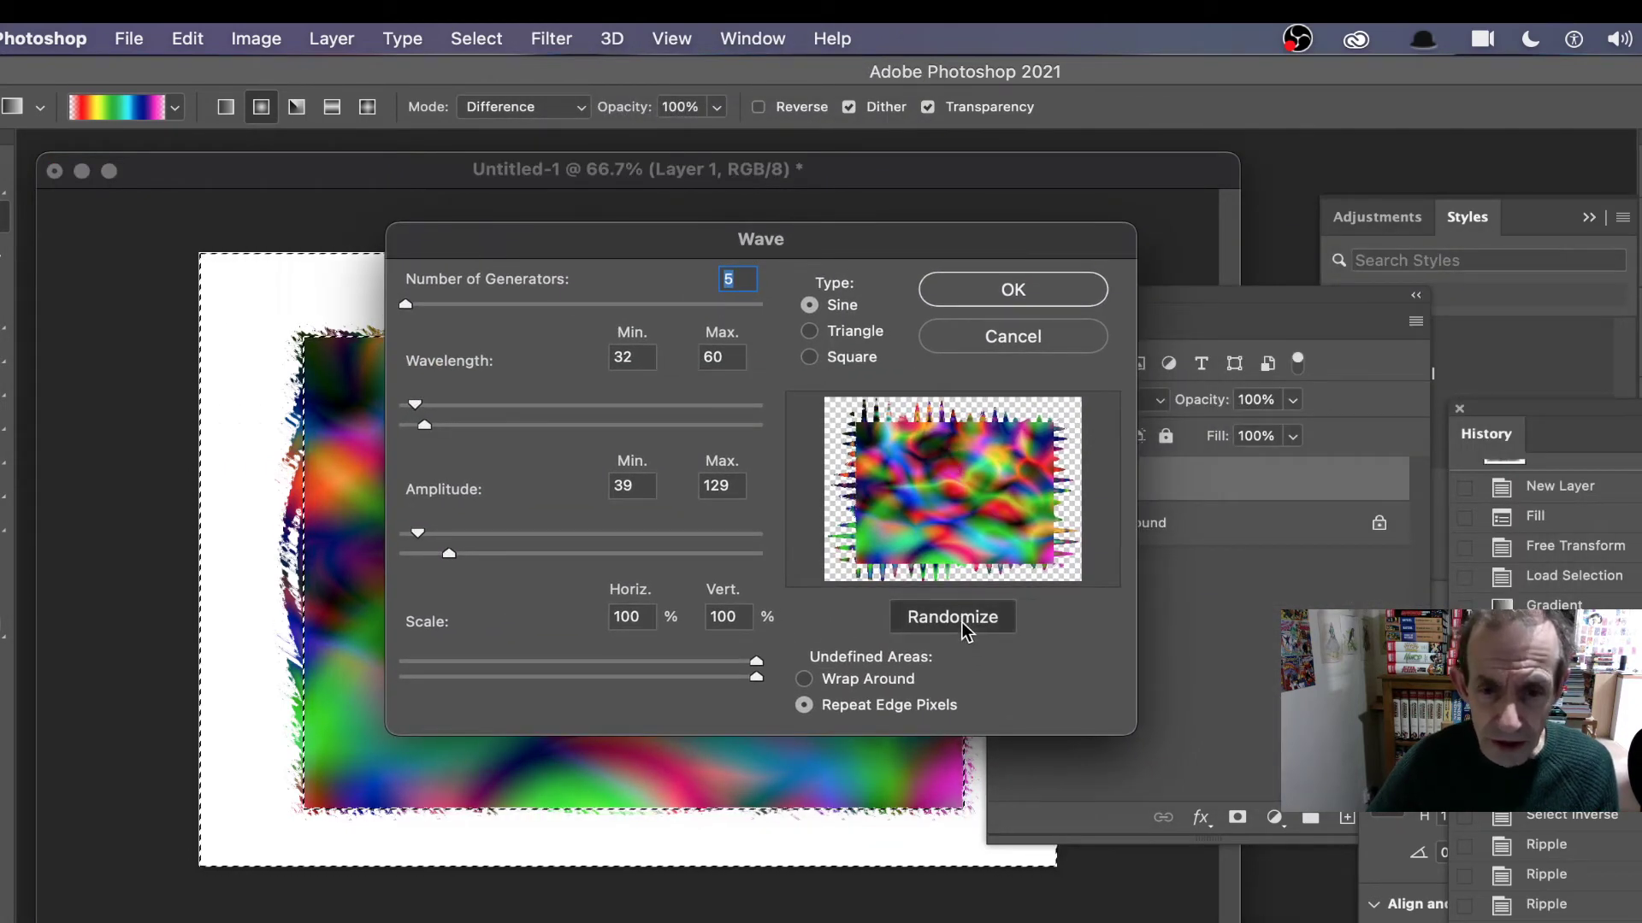
pyautogui.click(961, 627)
pyautogui.click(962, 627)
pyautogui.click(962, 627)
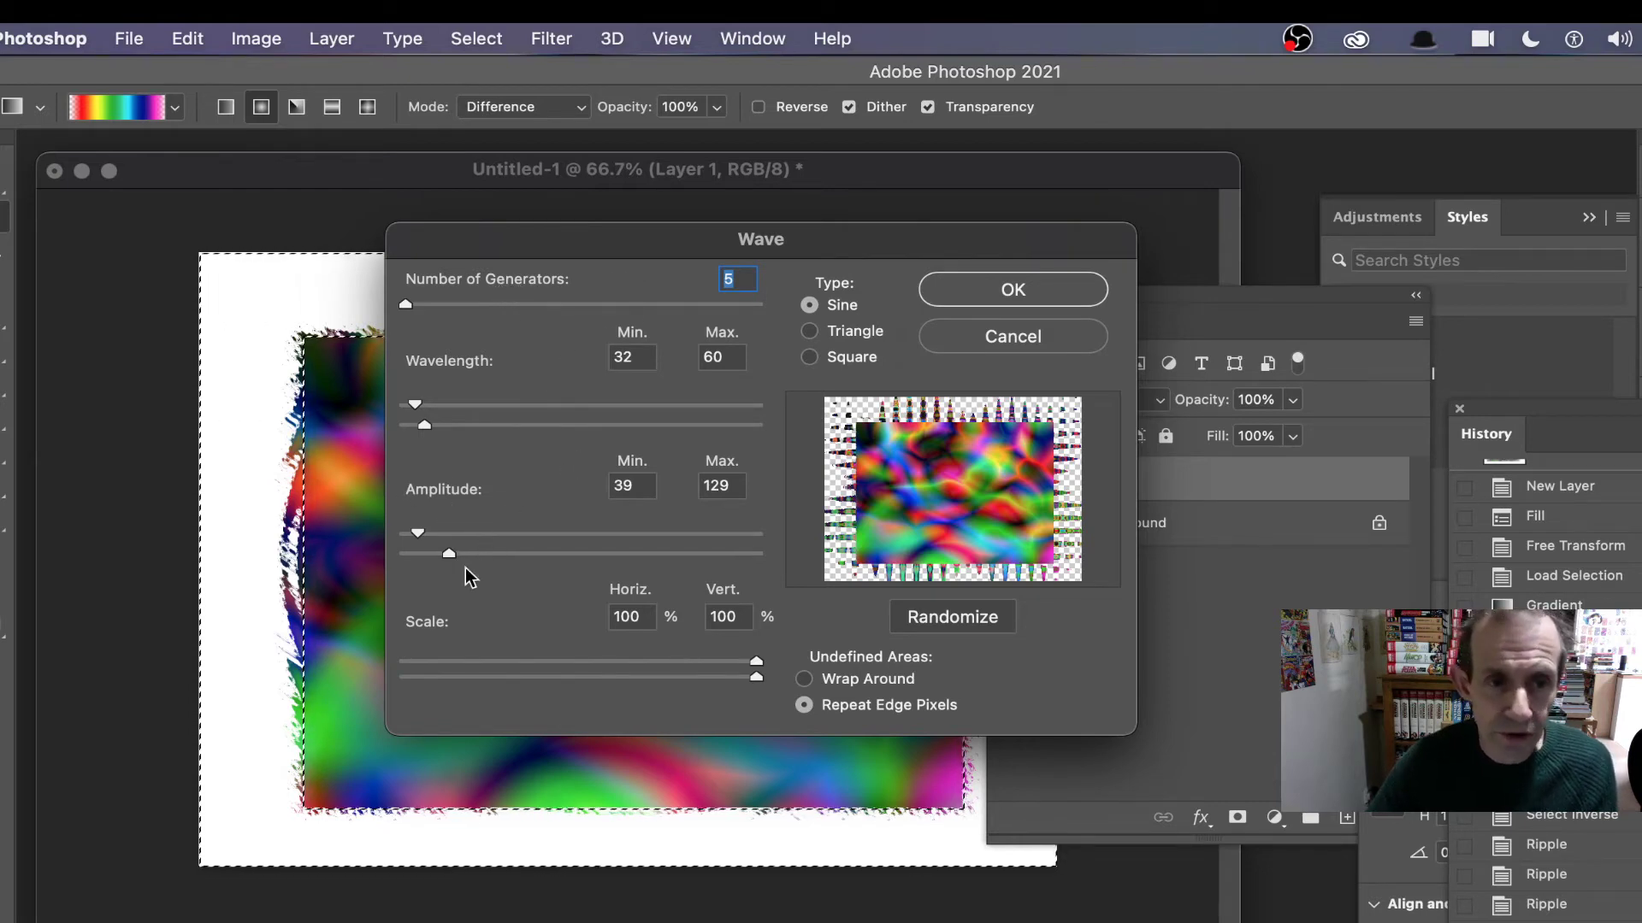
# Set the Wave distortion's maximum amplitude to 98, randomize the pattern again and apply it
pyautogui.moveTo(450, 554)
pyautogui.mouseDown()
pyautogui.moveTo(497, 554)
pyautogui.moveTo(438, 551)
pyautogui.mouseUp()
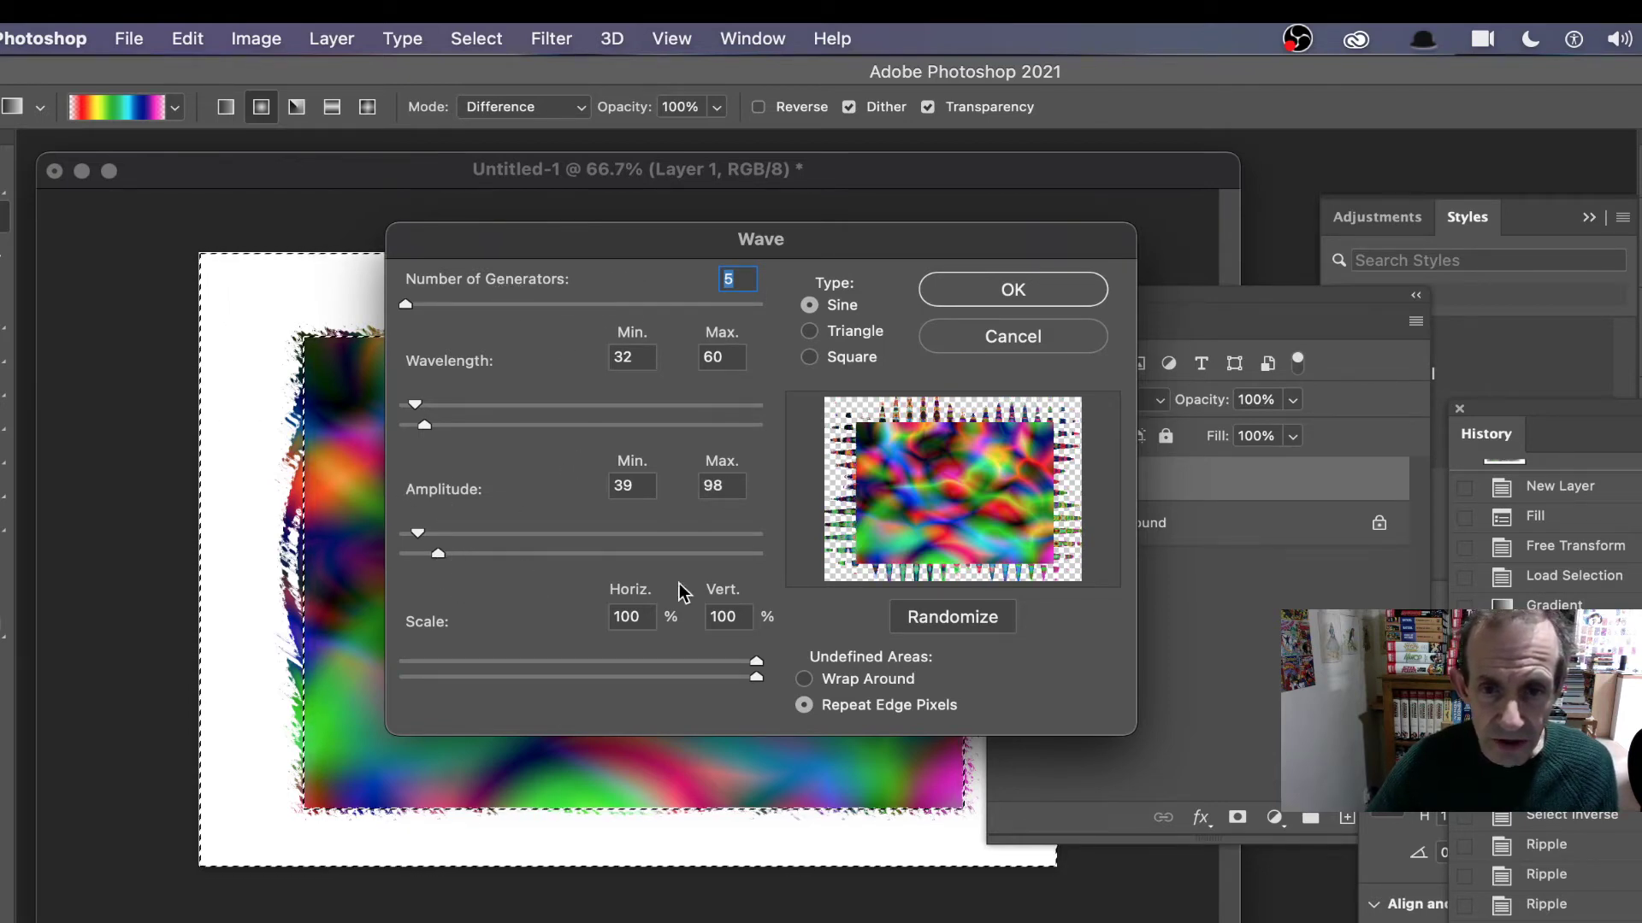
pyautogui.click(976, 621)
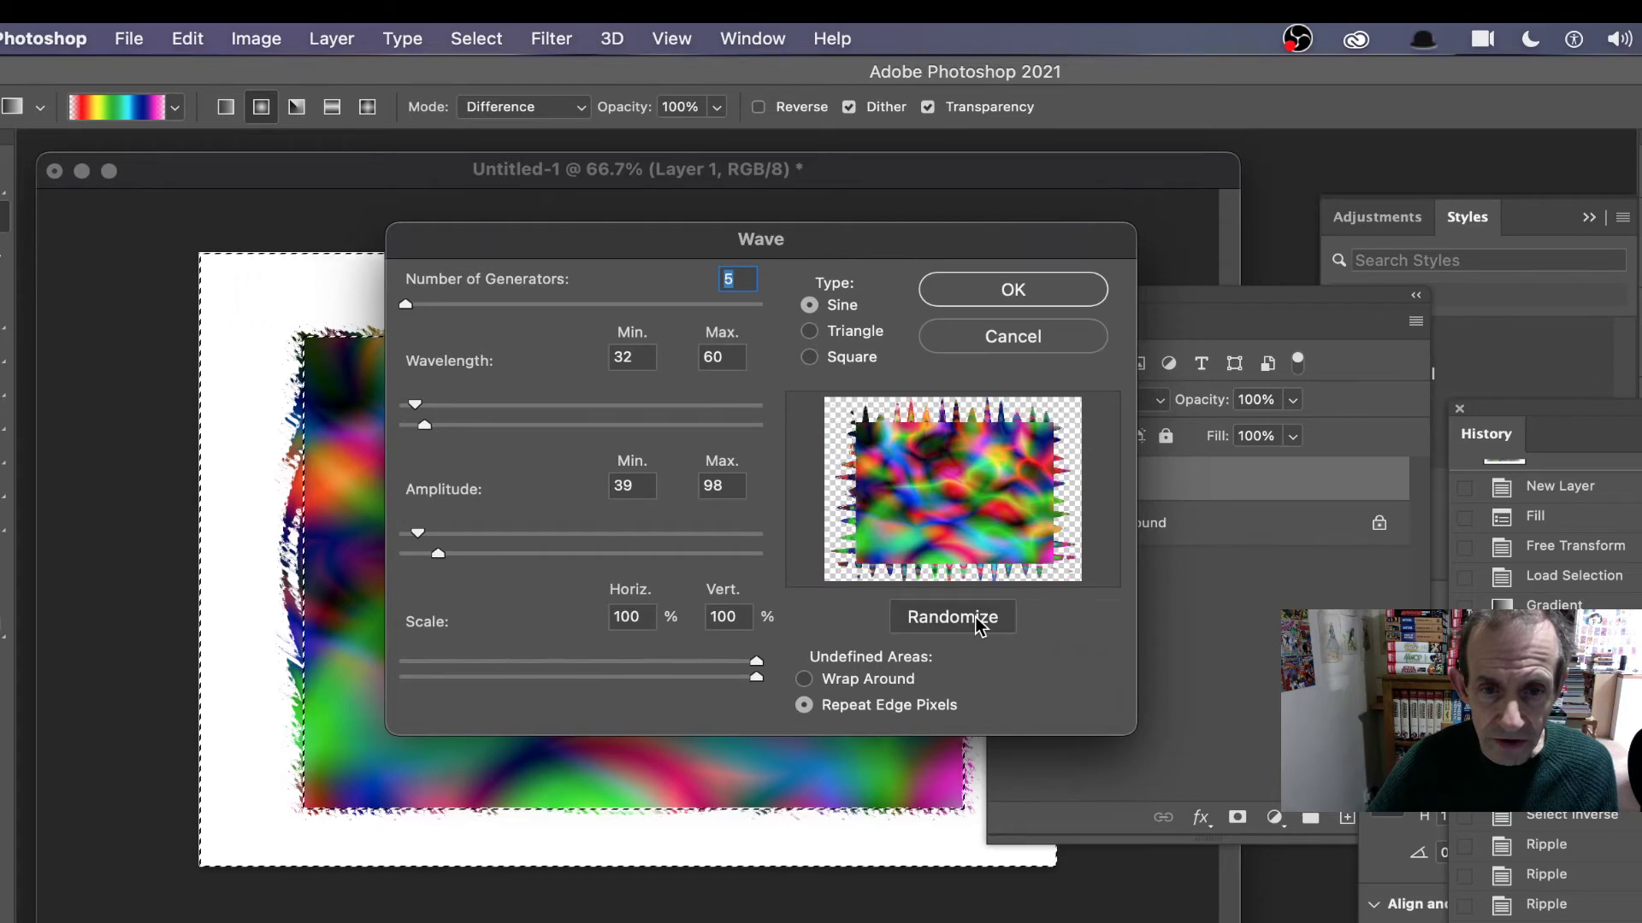
pyautogui.click(974, 617)
pyautogui.click(1040, 282)
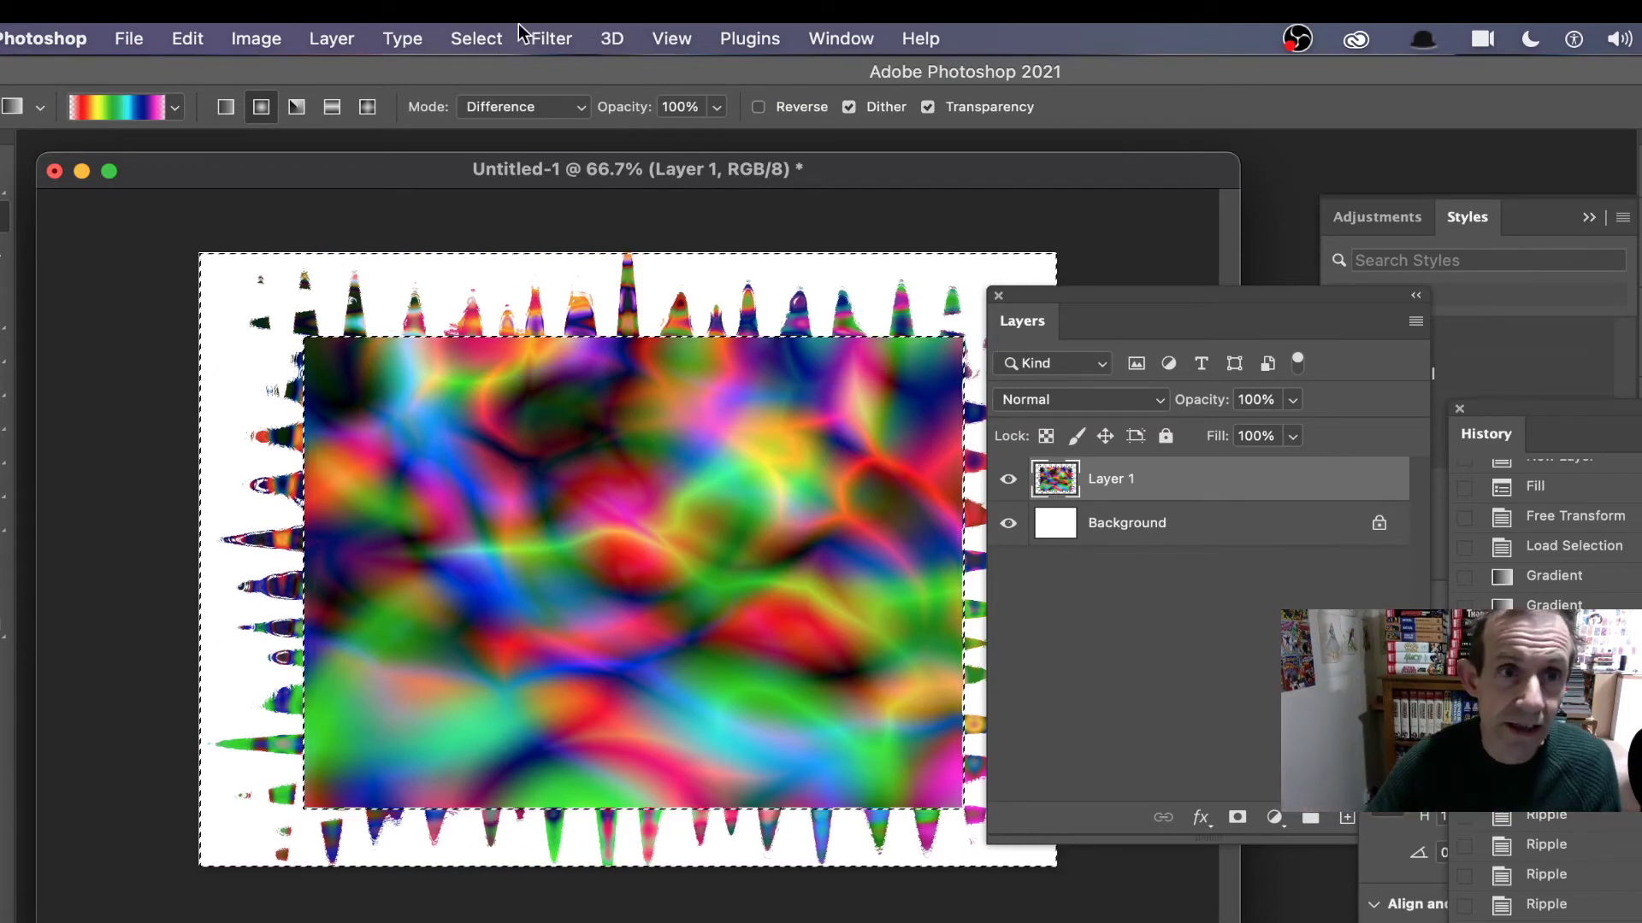
# Apply a second randomized Wave distortion to the frame edge with the wavelength set to 28 minimum and 37 maximum
pyautogui.click(567, 47)
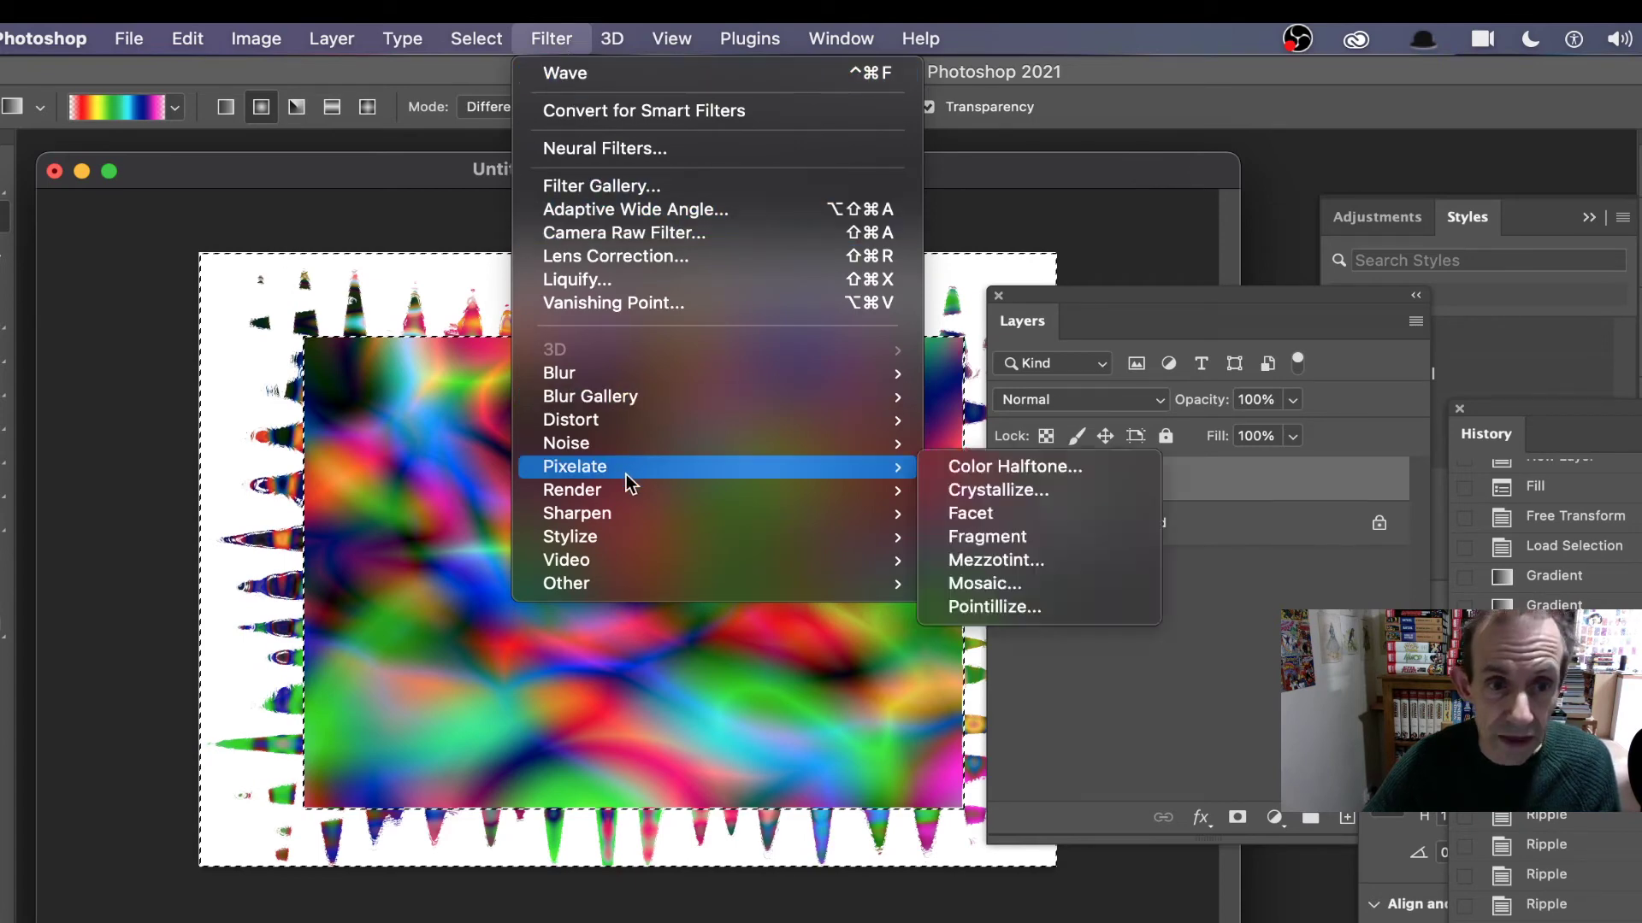
pyautogui.moveTo(613, 420)
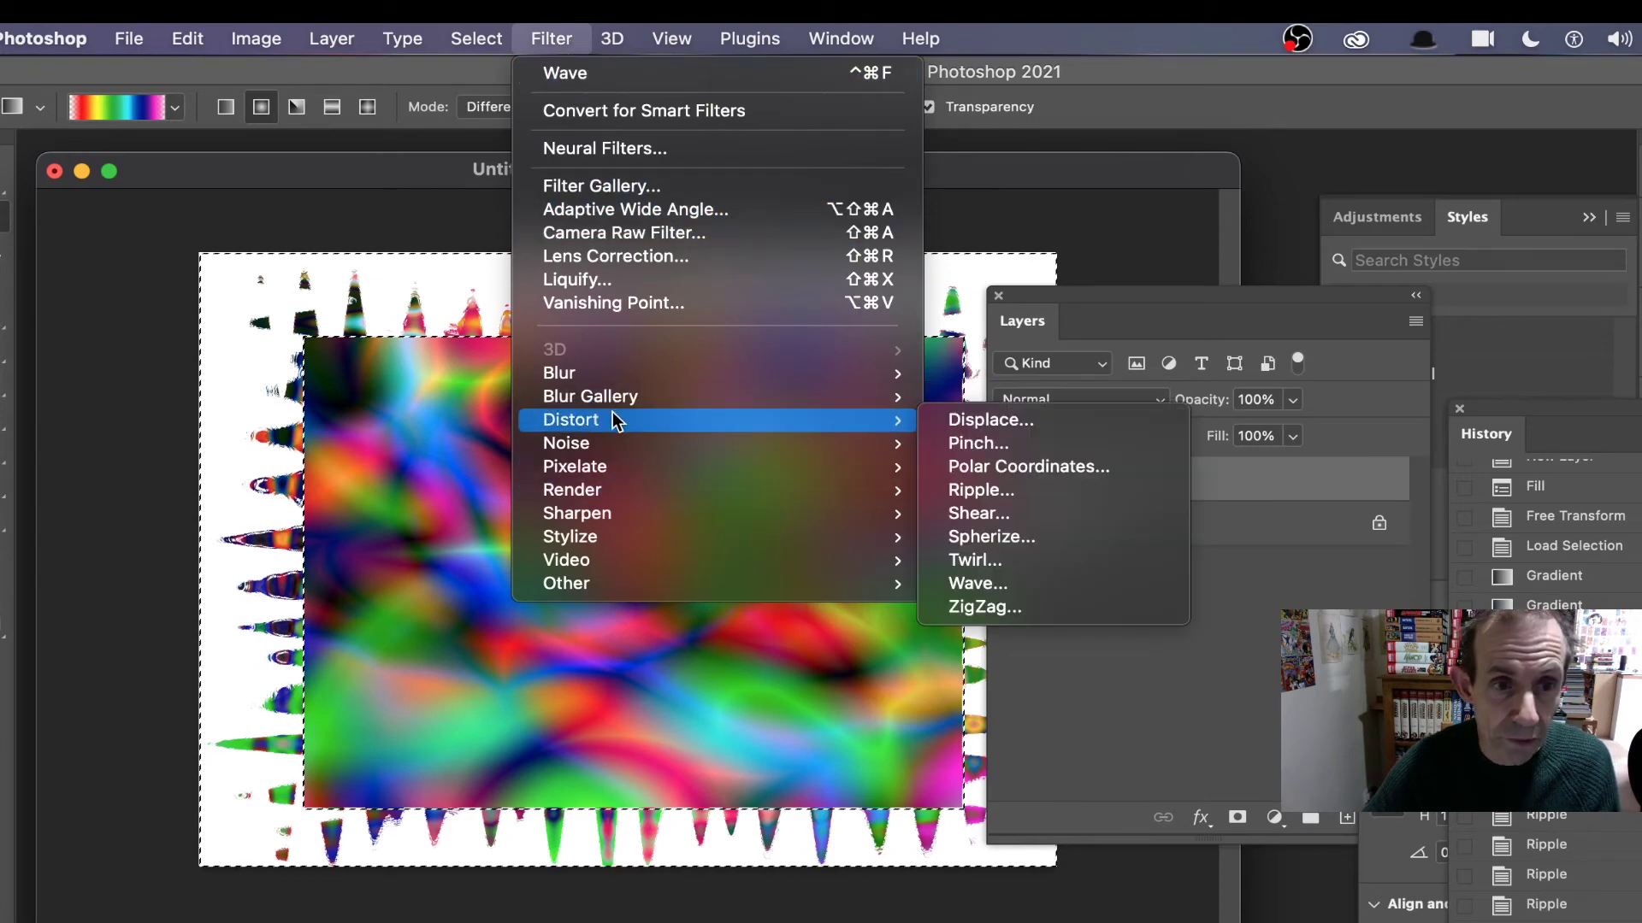
pyautogui.click(1036, 578)
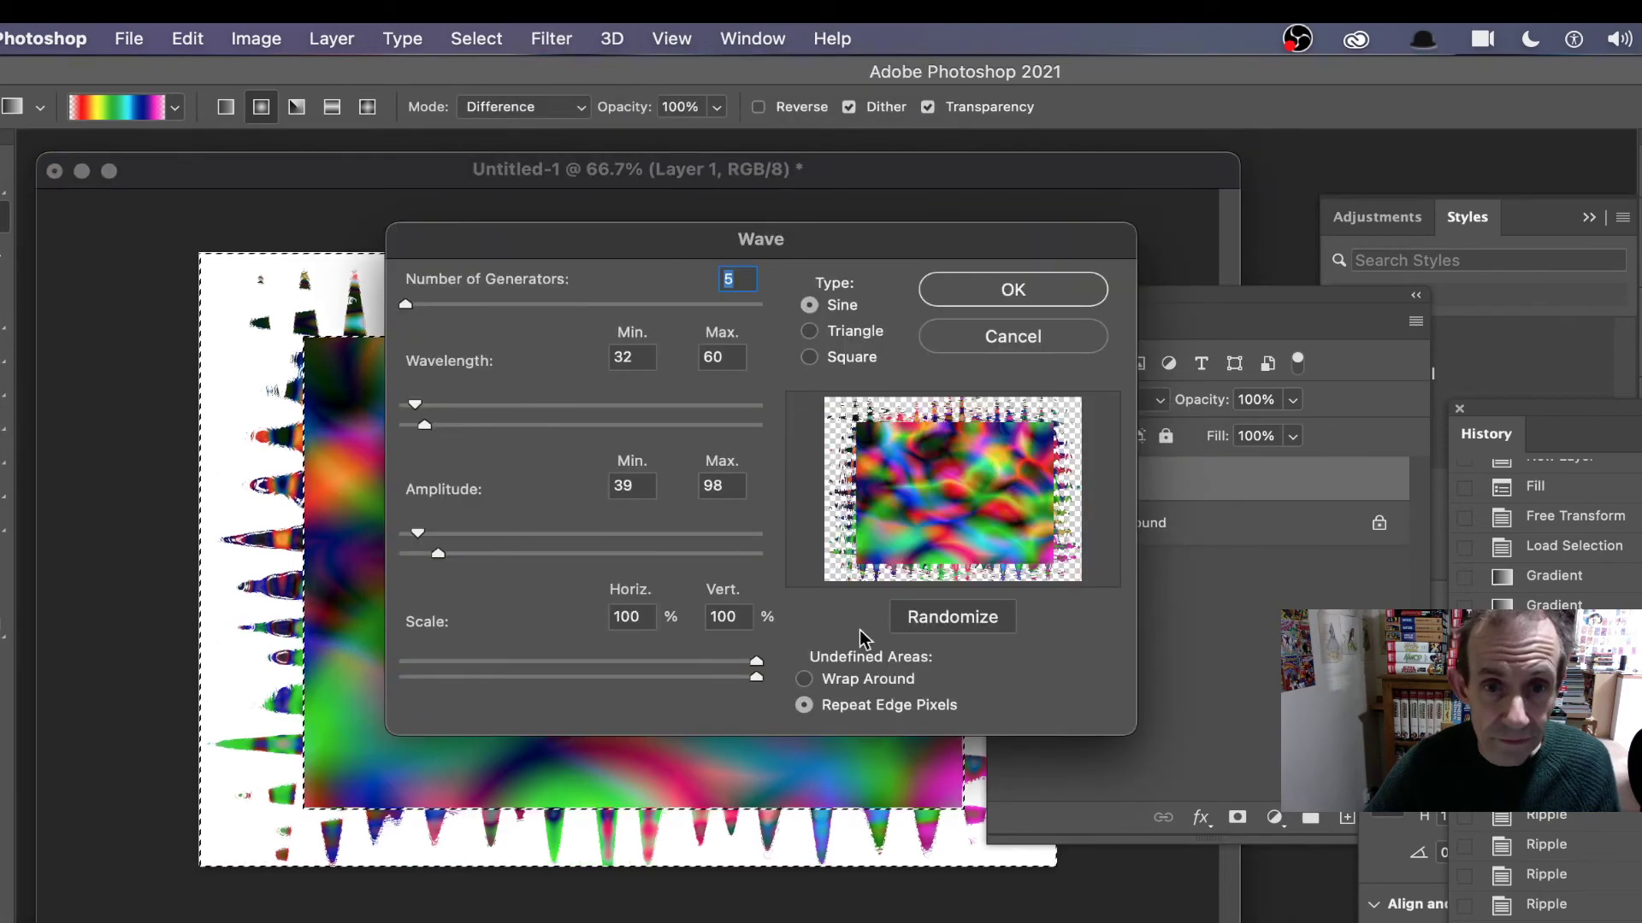
pyautogui.click(966, 630)
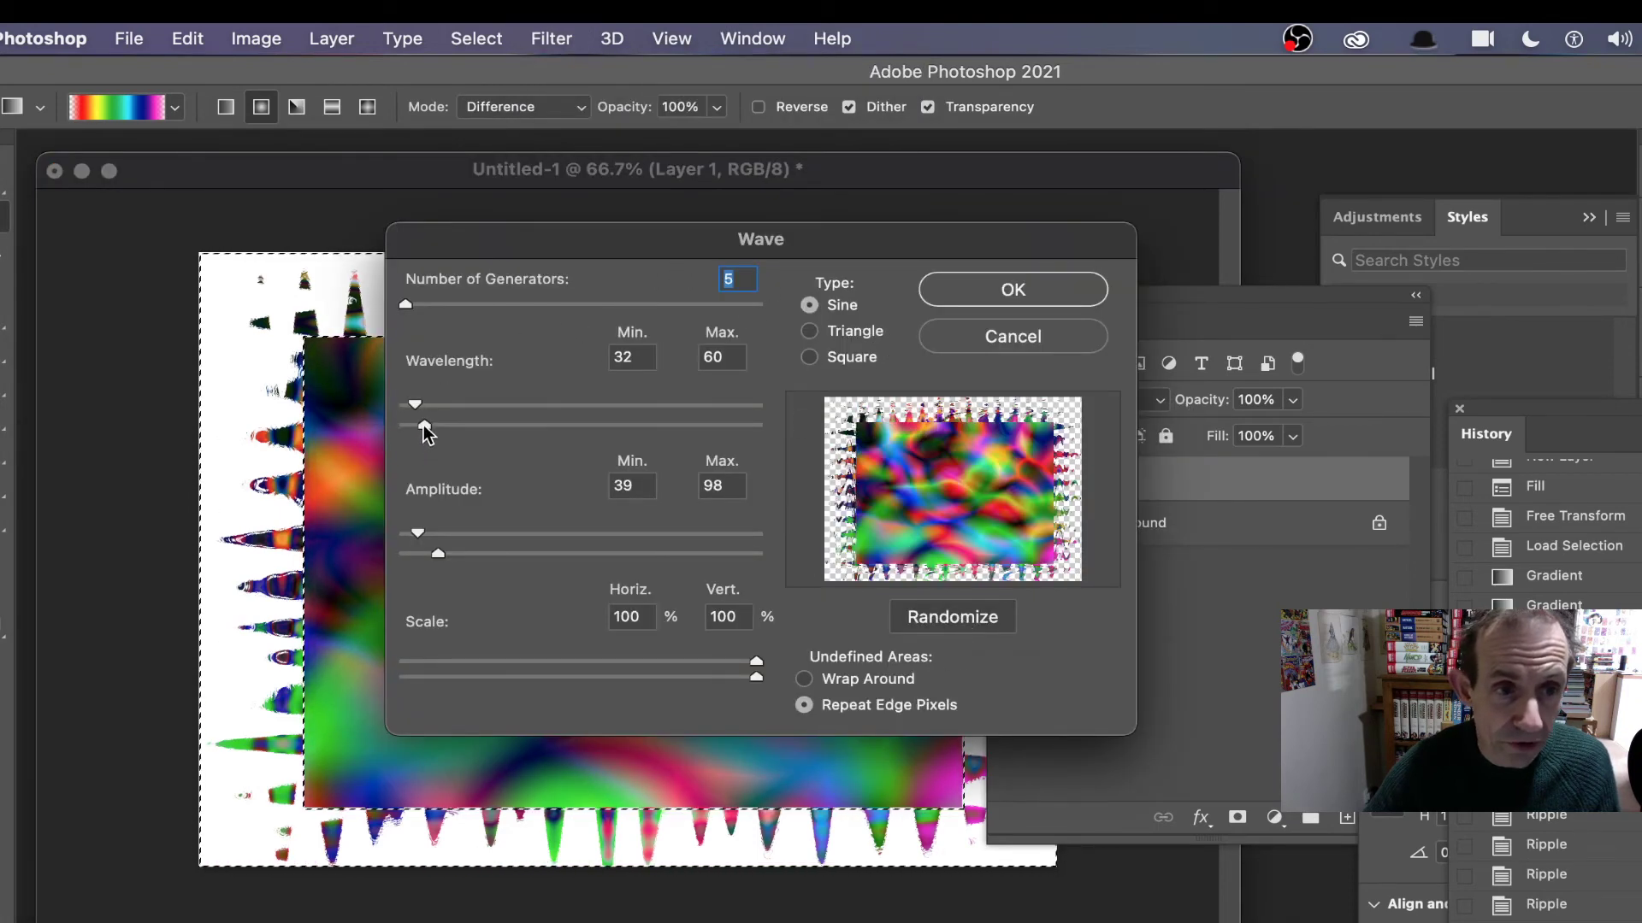
pyautogui.moveTo(424, 425); pyautogui.dragTo(416, 425)
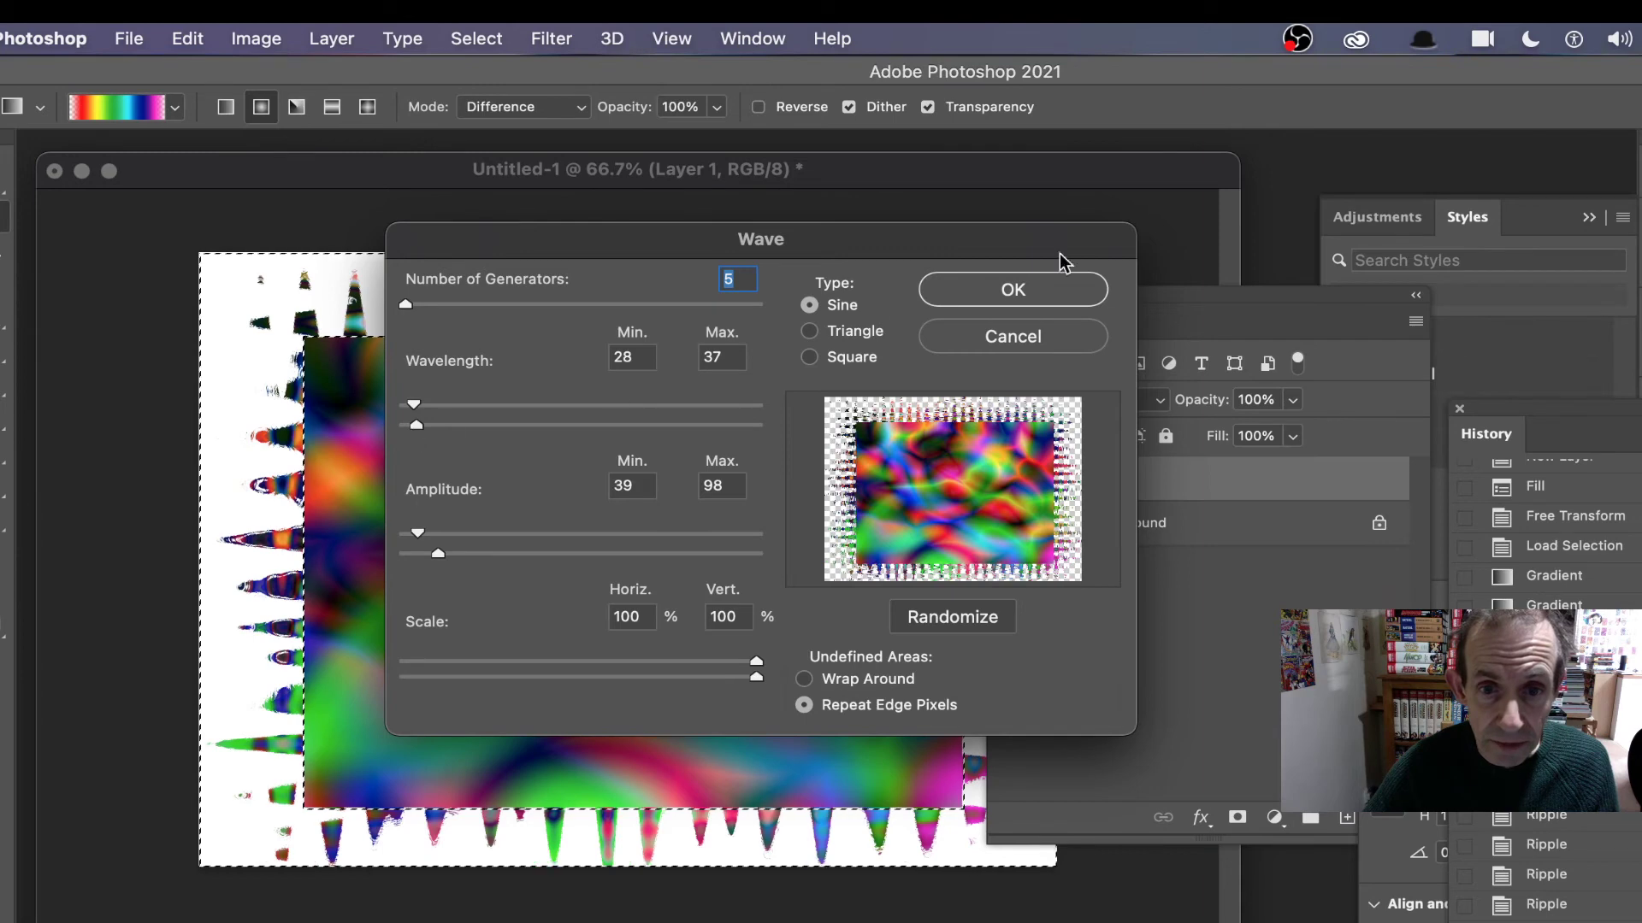
pyautogui.click(1060, 298)
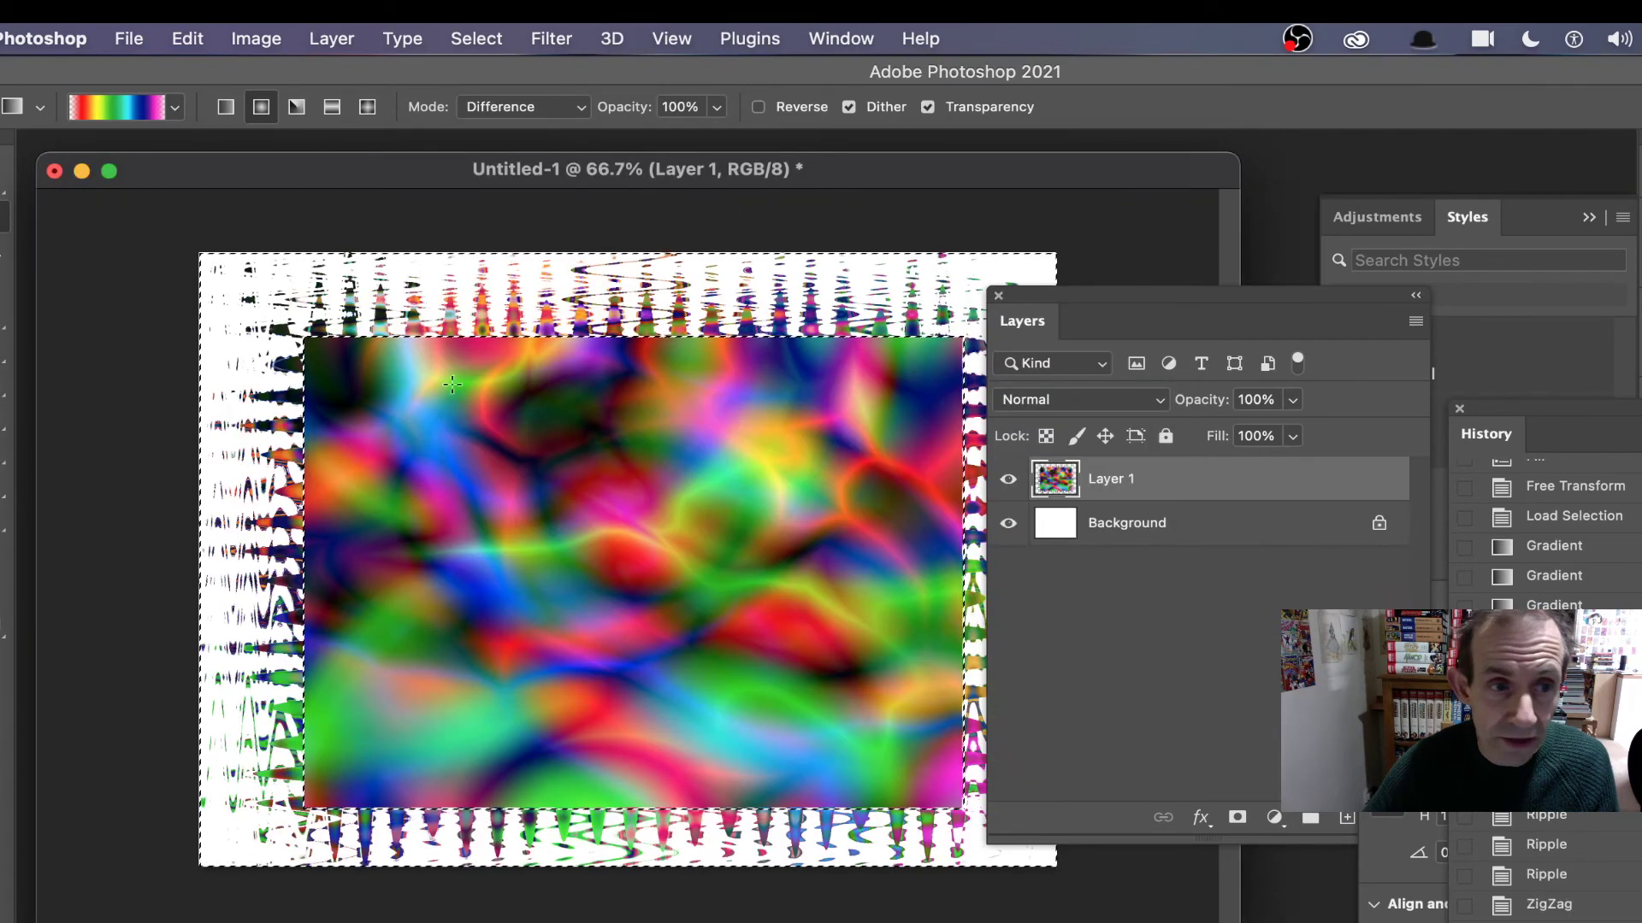
# Move the Layers panel clear of the artwork and deselect the area around the gradient rectangle
pyautogui.moveTo(1108, 311); pyautogui.dragTo(1362, 301)
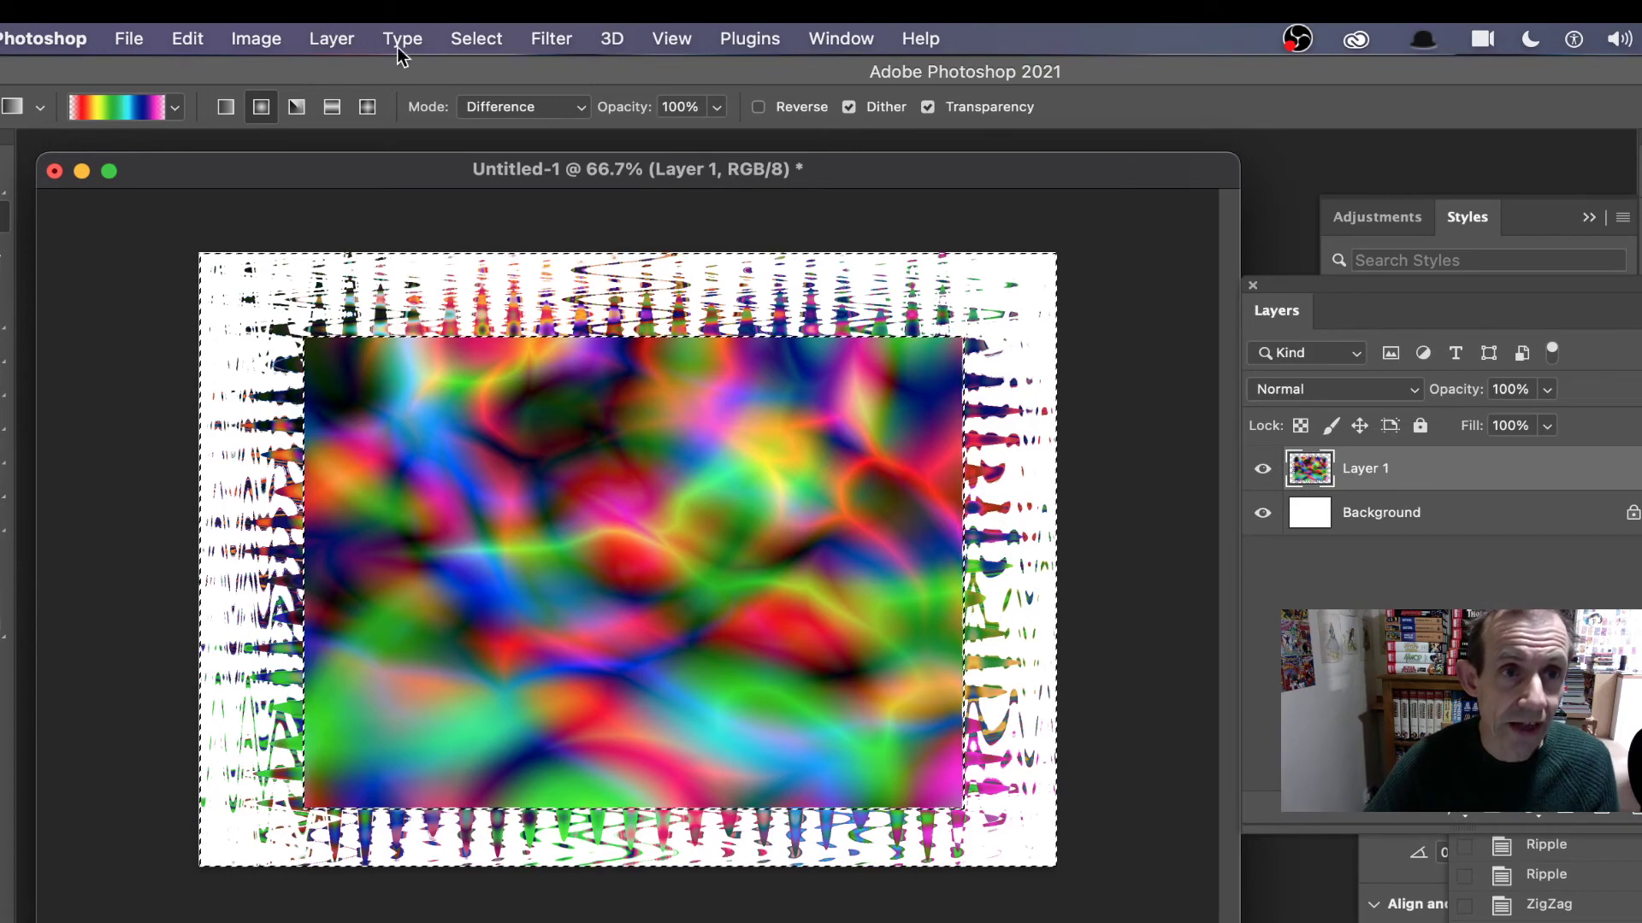
pyautogui.click(478, 39)
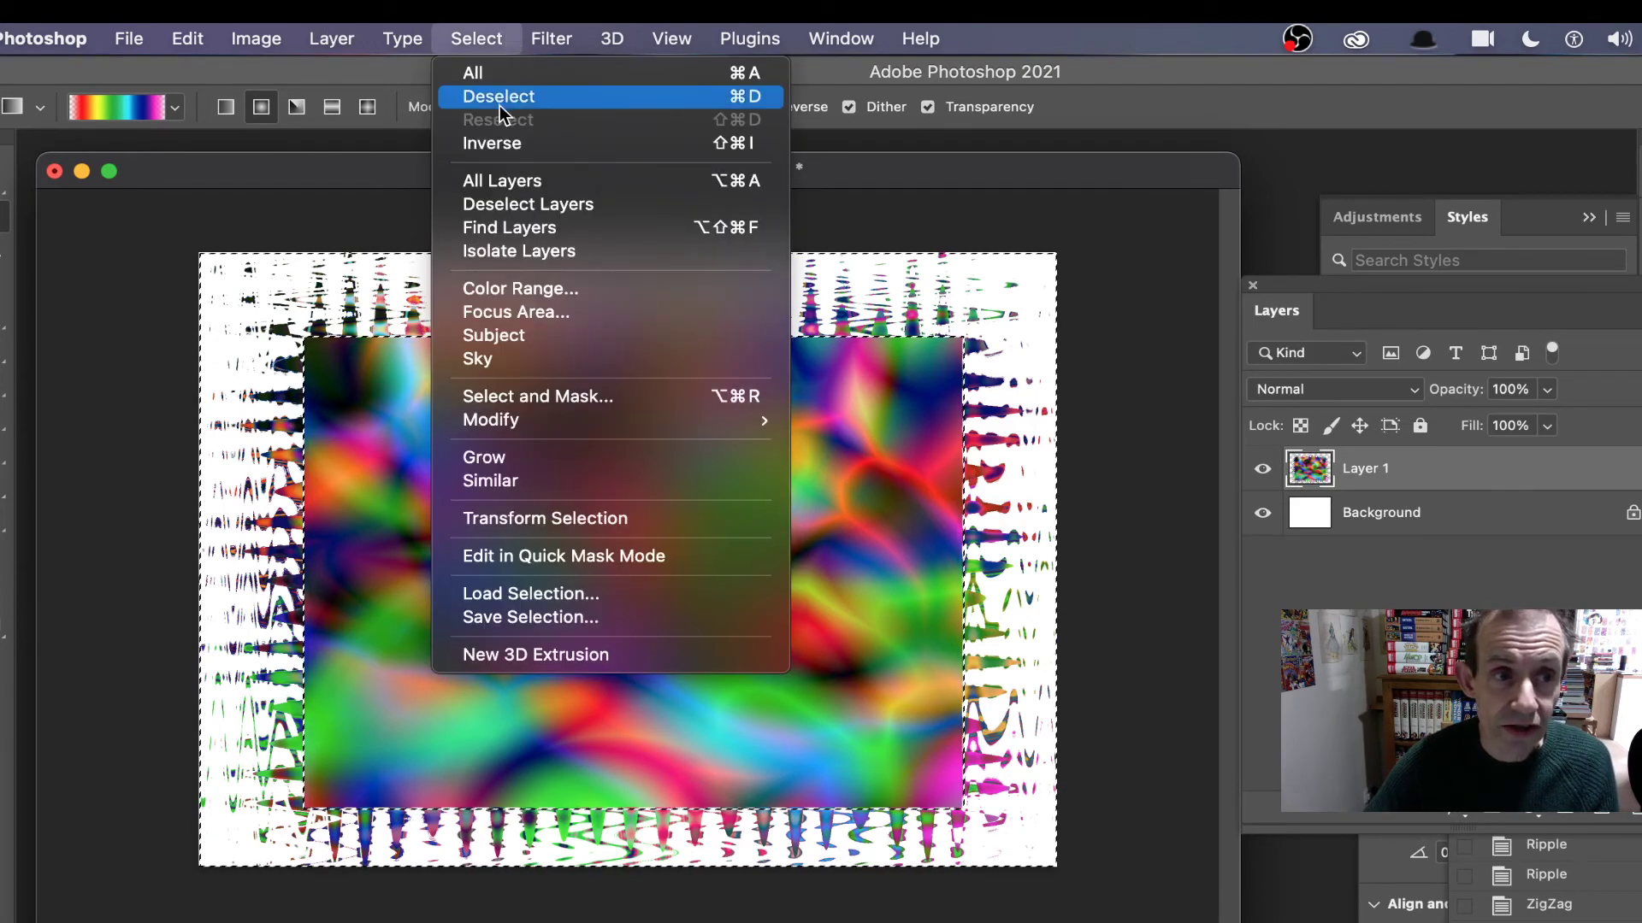
pyautogui.click(500, 105)
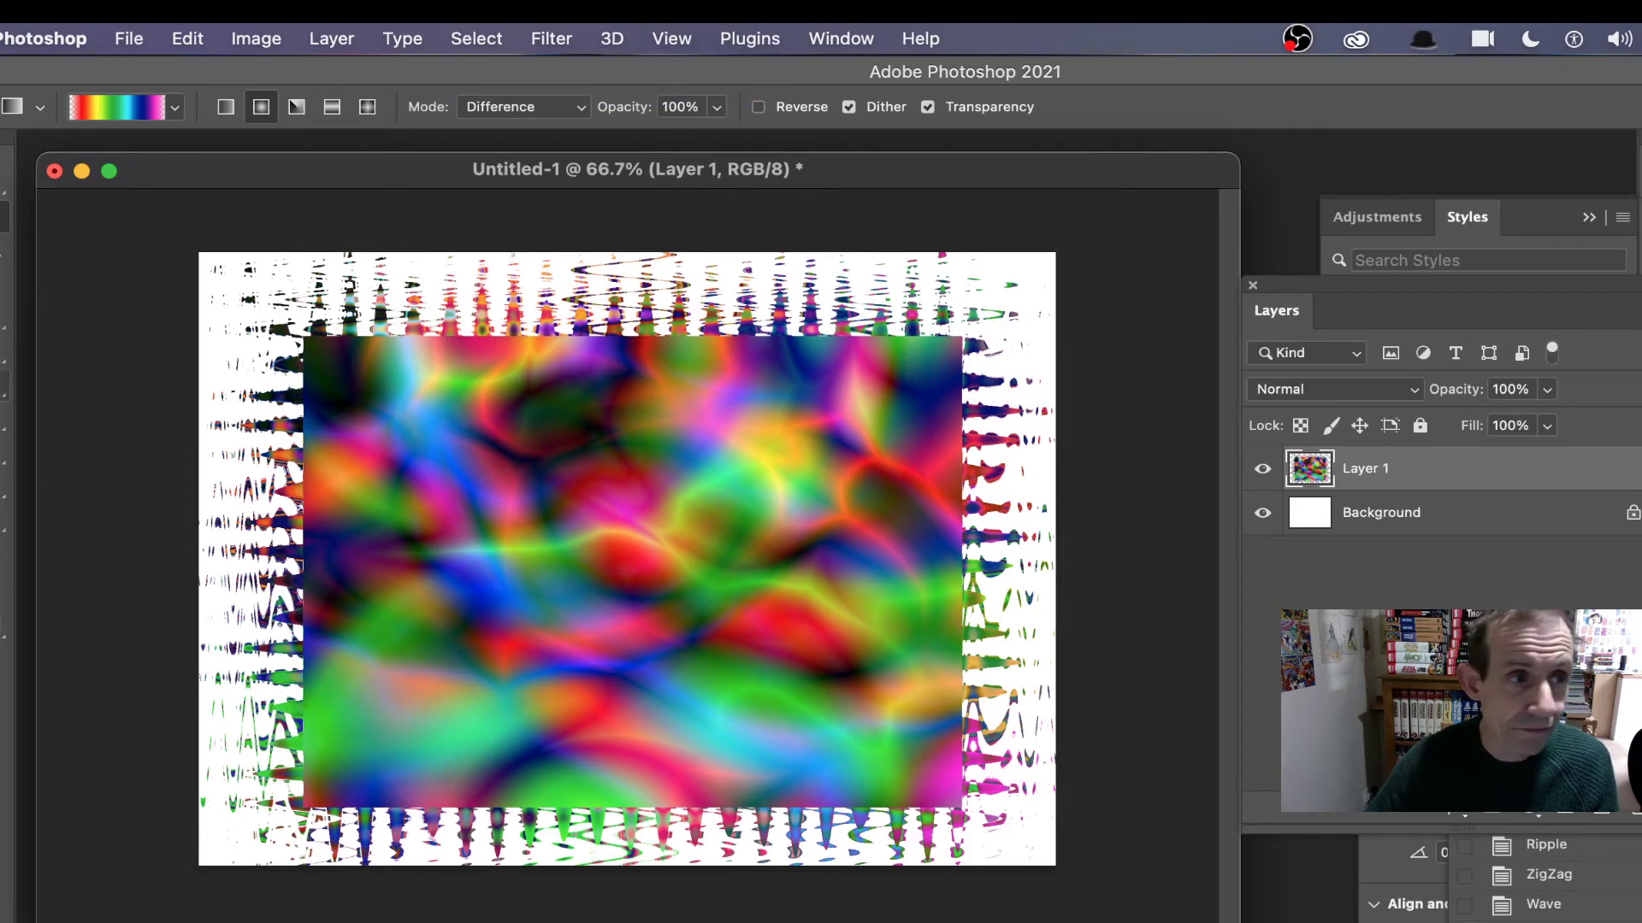
# Scale Layer 1 down to about 82.5%, reposition it within the canvas and rotate it clockwise by about 19 degrees
pyautogui.press('v')
pyautogui.moveTo(188, 260); pyautogui.dragTo(342, 363)
pyautogui.moveTo(569, 540); pyautogui.dragTo(472, 522)
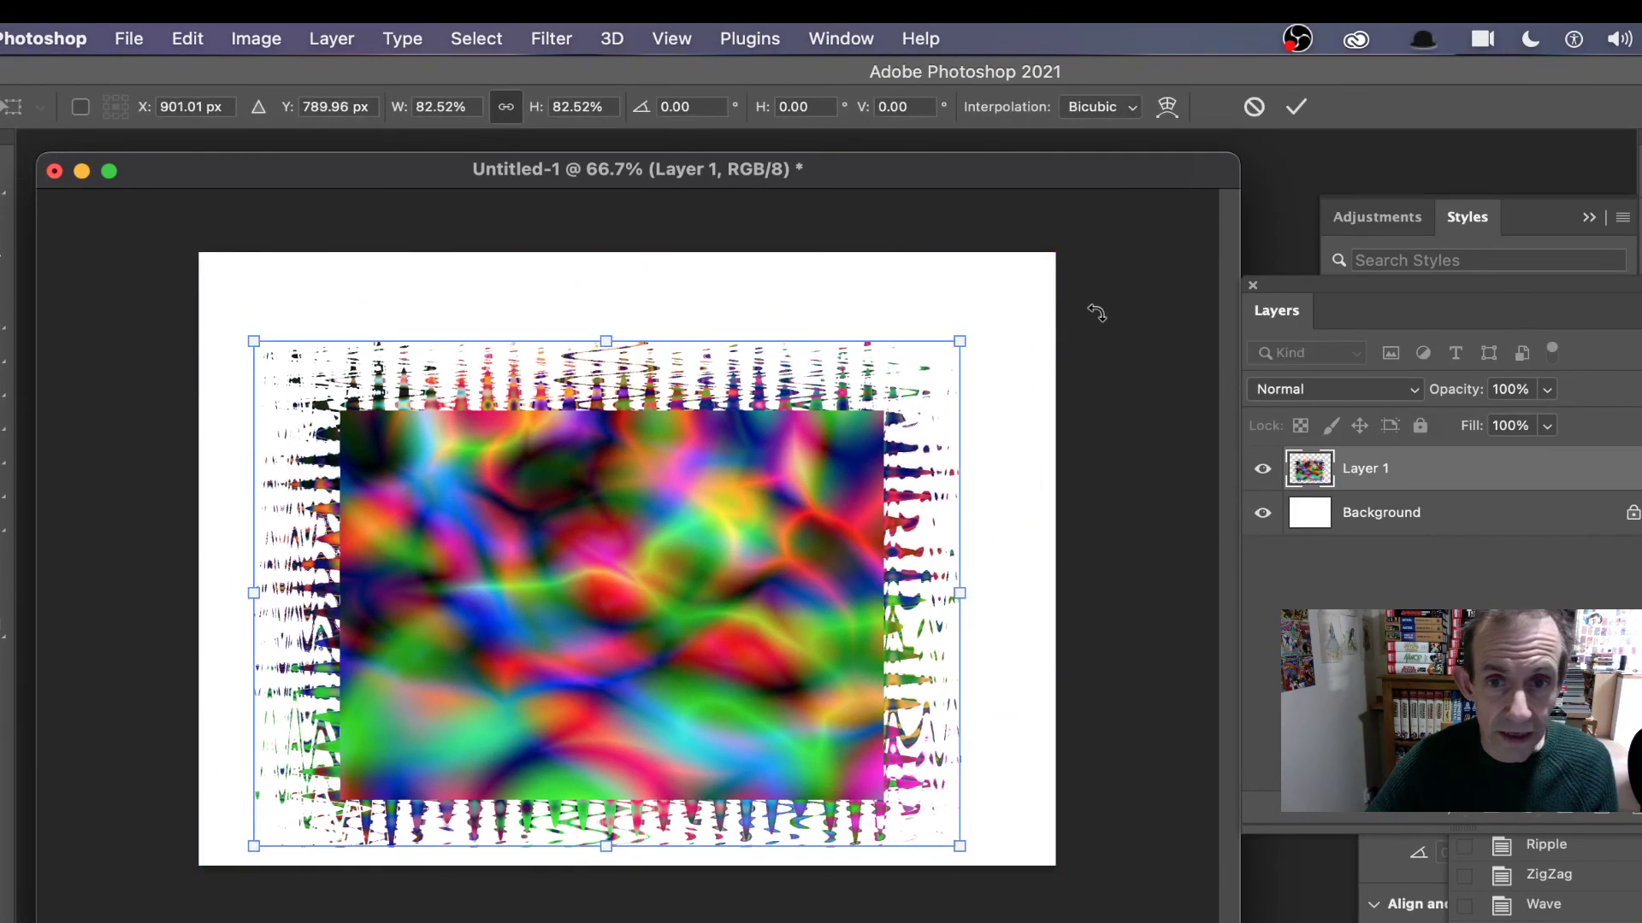
pyautogui.moveTo(1092, 311); pyautogui.dragTo(1086, 496)
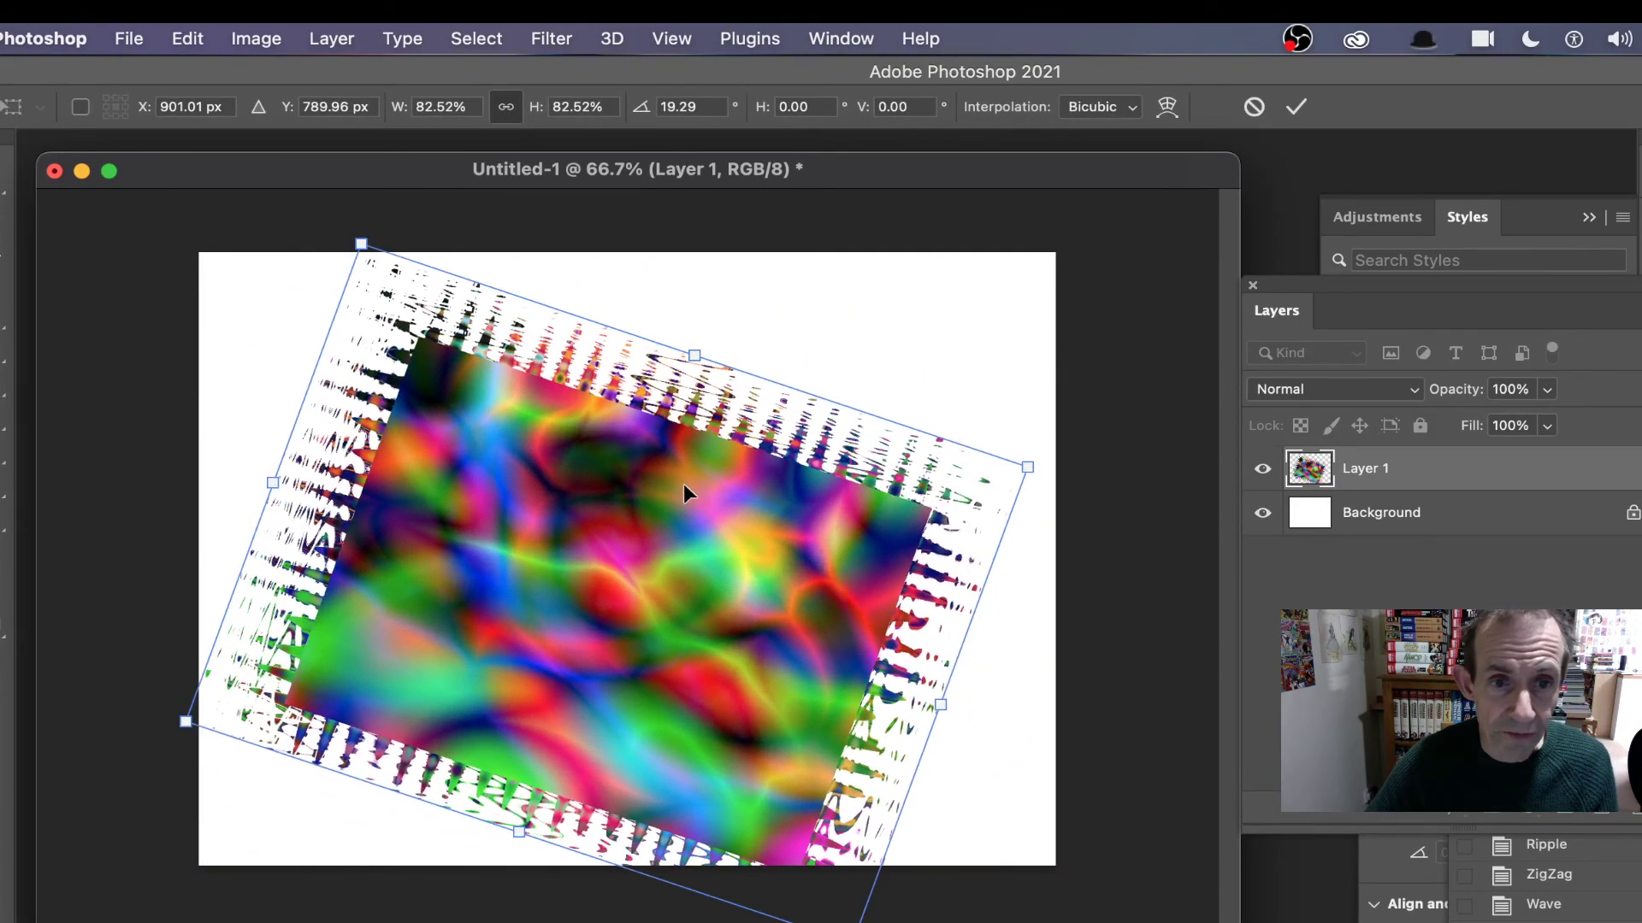
pyautogui.press('Return')
# Add a Bevel & Emboss effect to Layer 1 and move the Layer Style dialog so all its settings are within reach
pyautogui.click(332, 38)
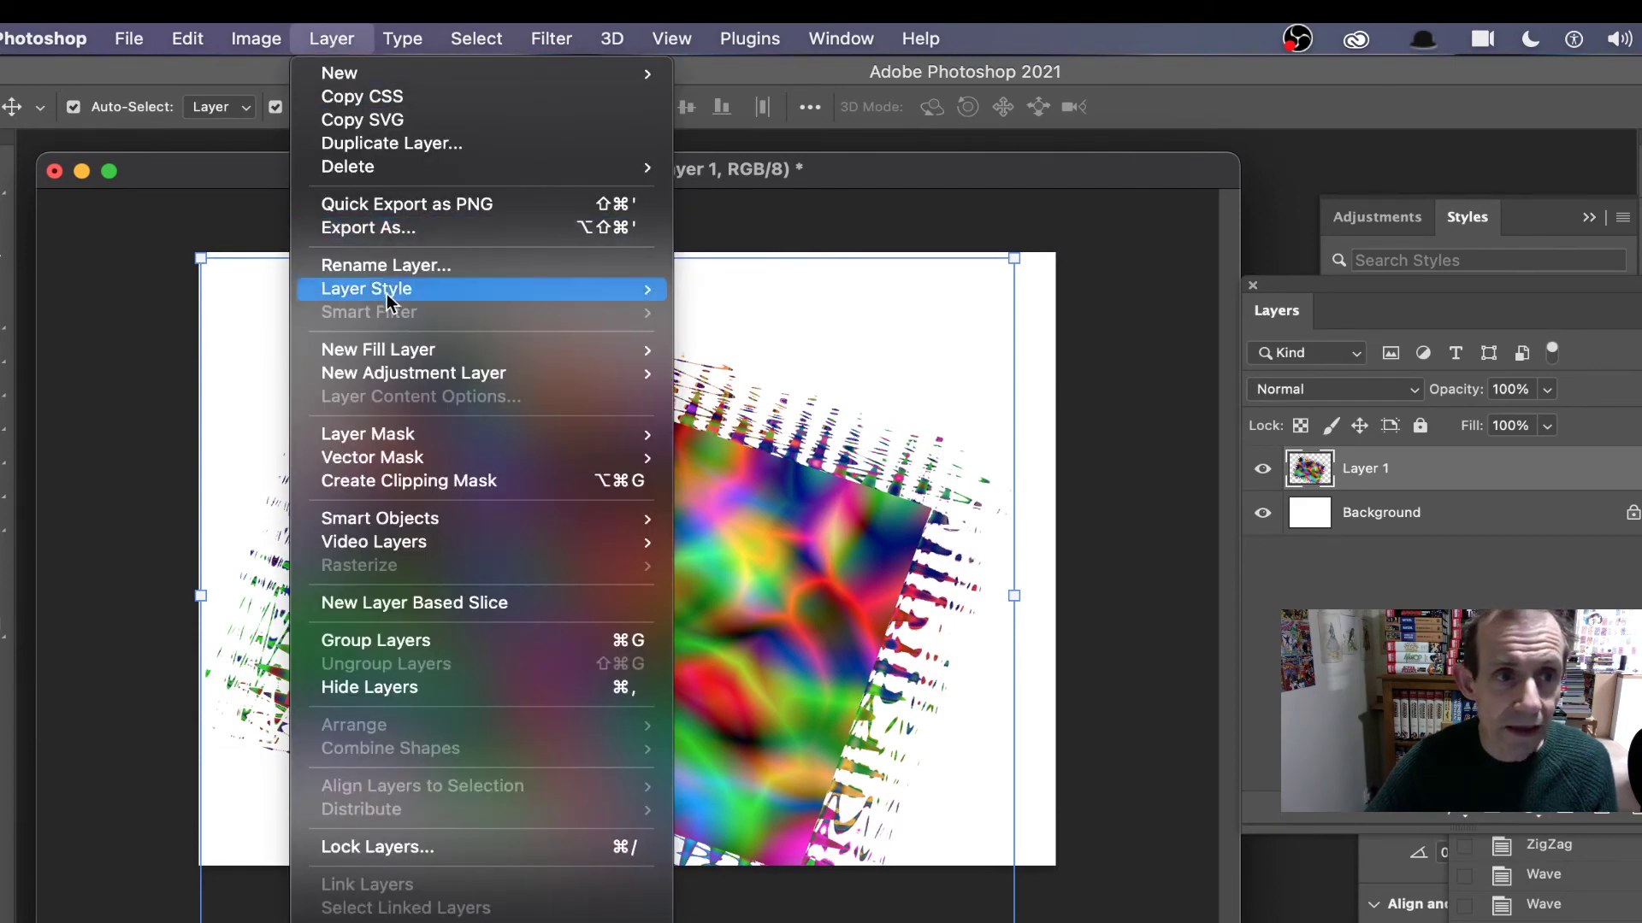
pyautogui.moveTo(408, 295)
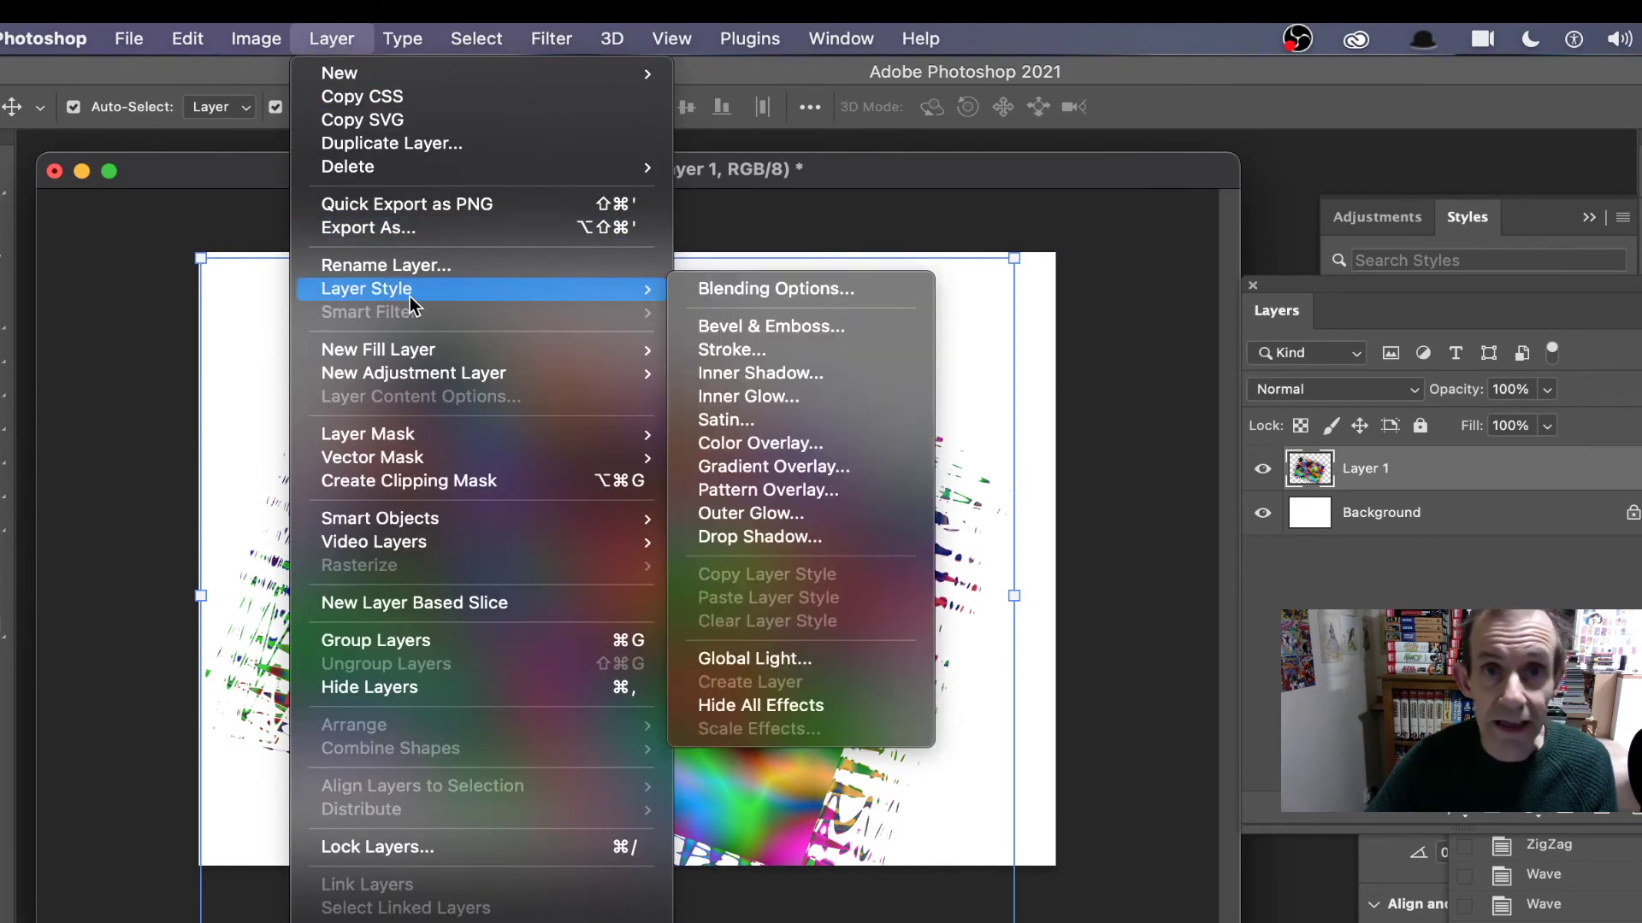
pyautogui.click(817, 328)
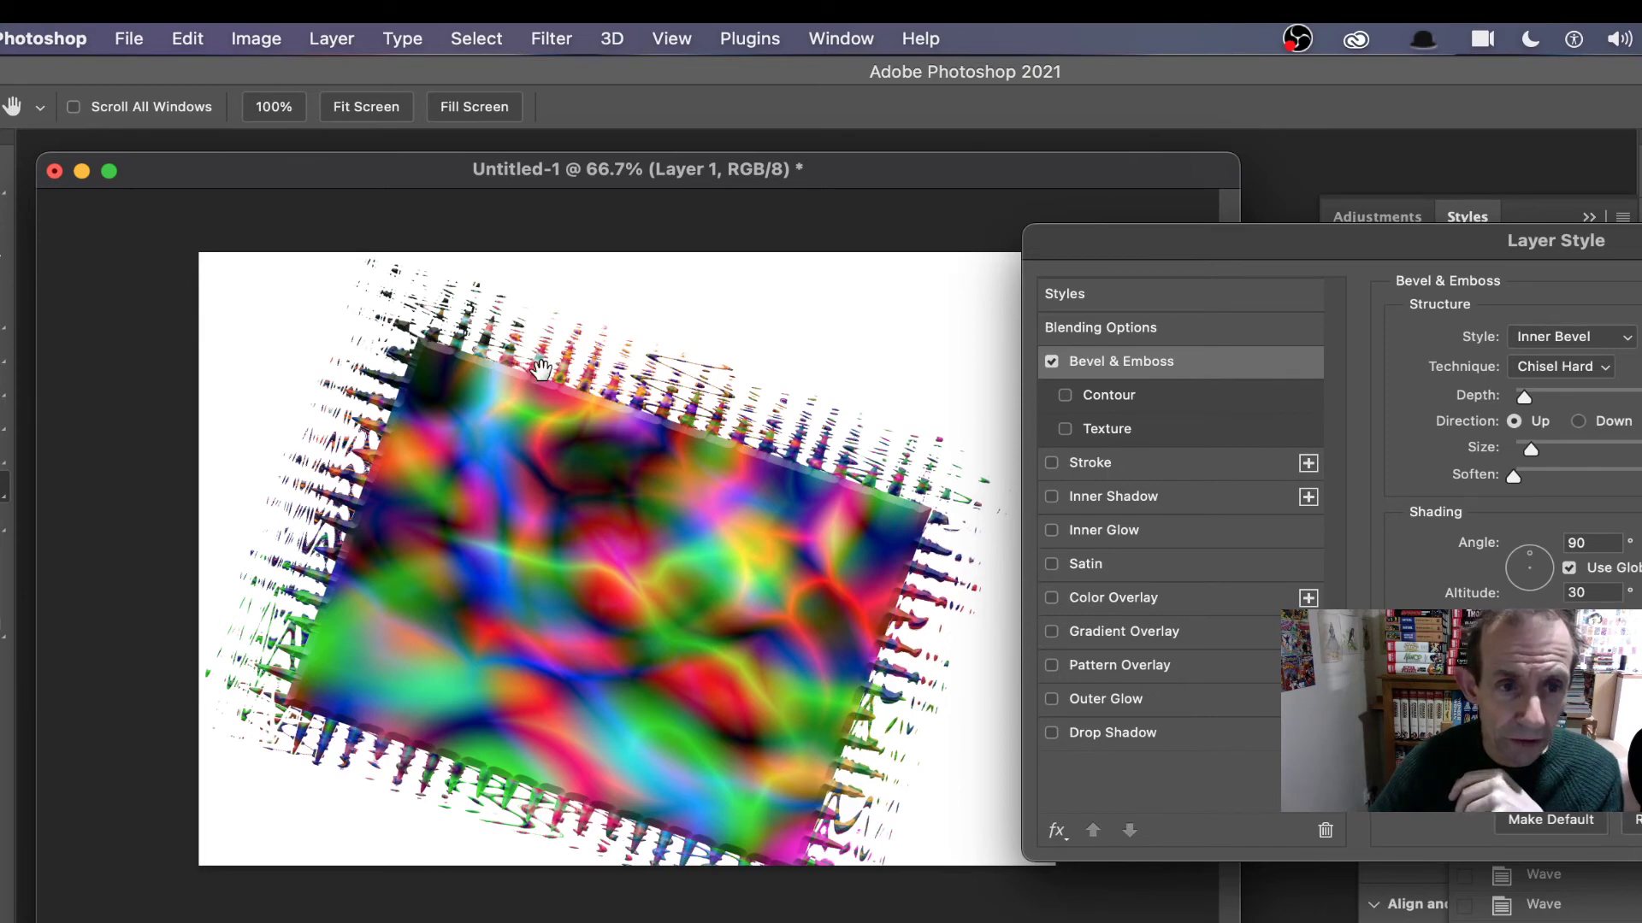
pyautogui.moveTo(1183, 240); pyautogui.dragTo(776, 124)
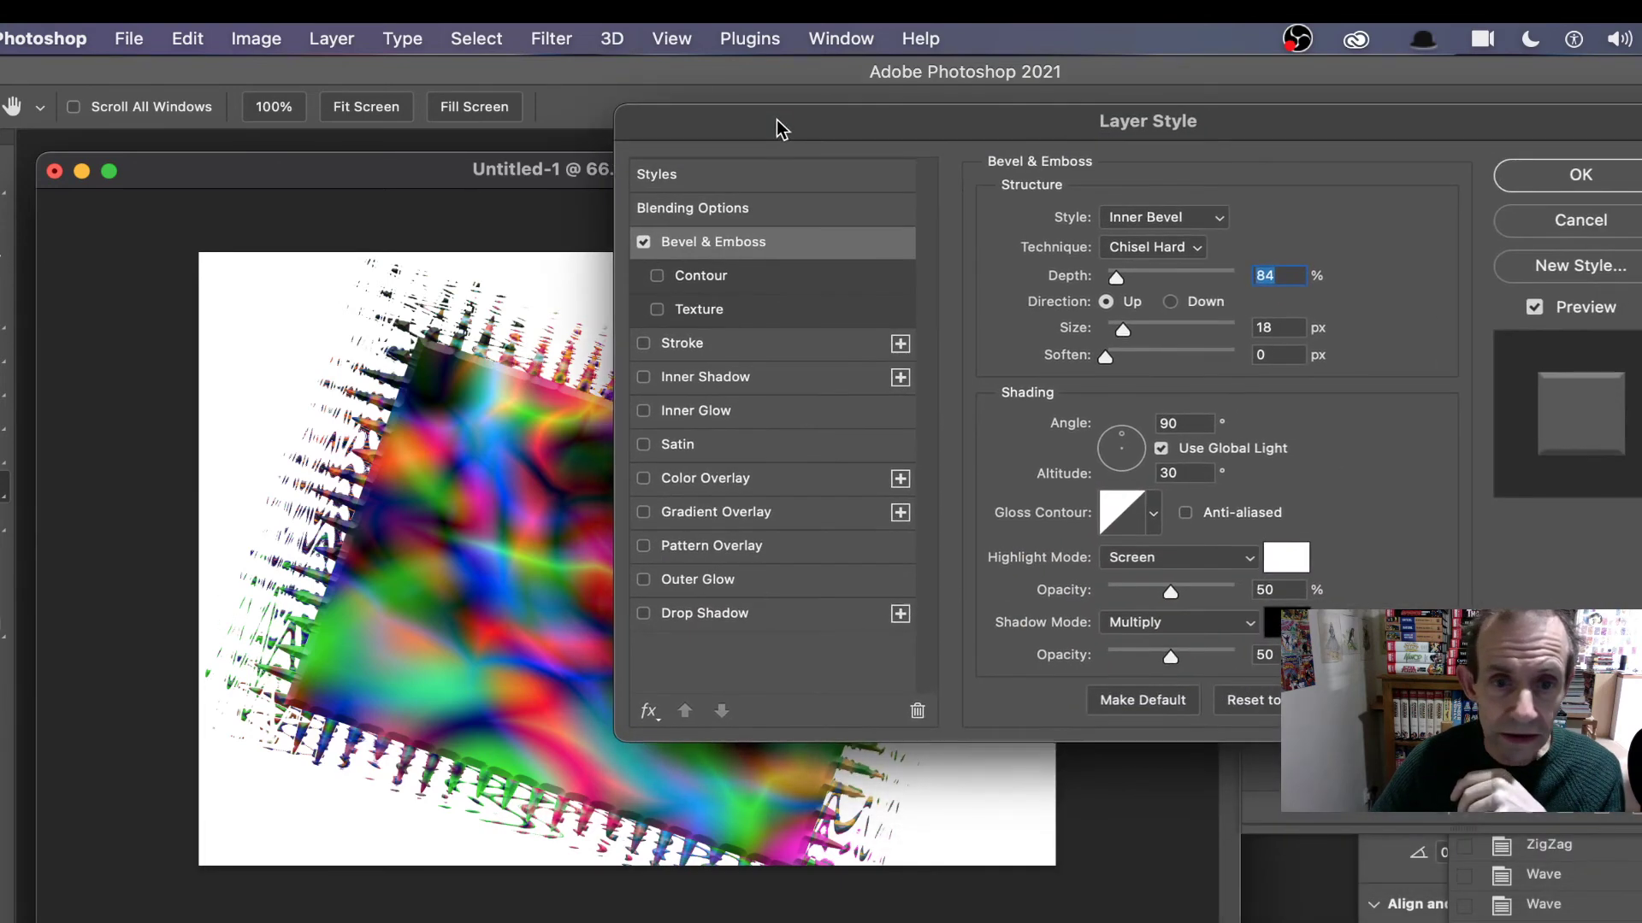
# Add a black outside Stroke effect to Layer 1 and reduce its size to 3 px after trying thicker outlines
pyautogui.click(647, 344)
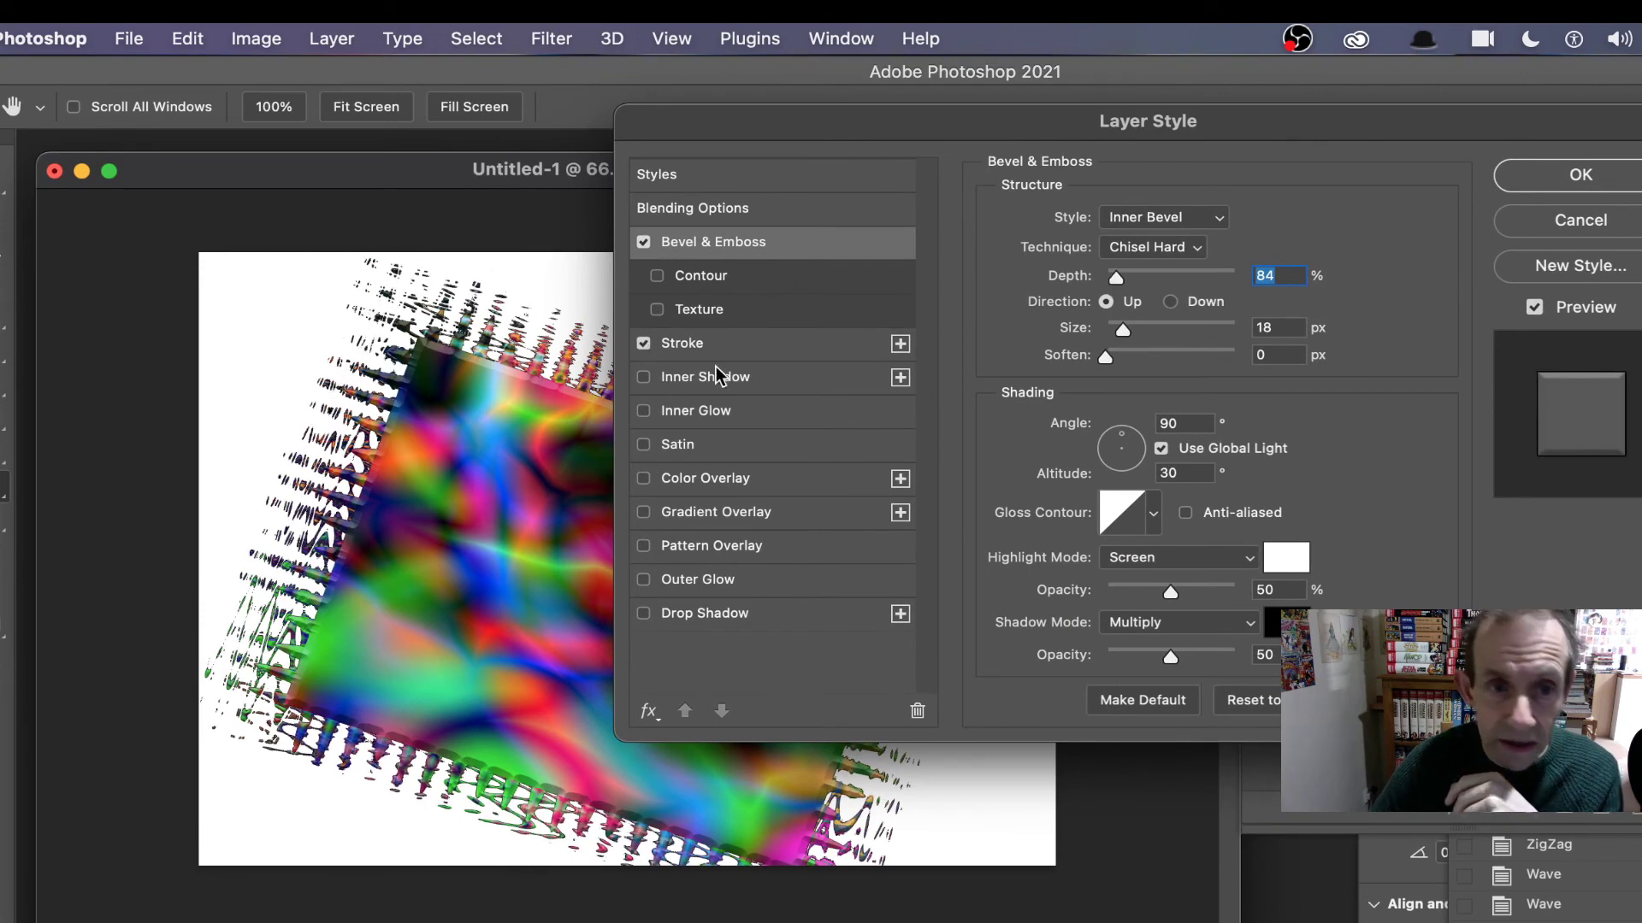
pyautogui.click(682, 343)
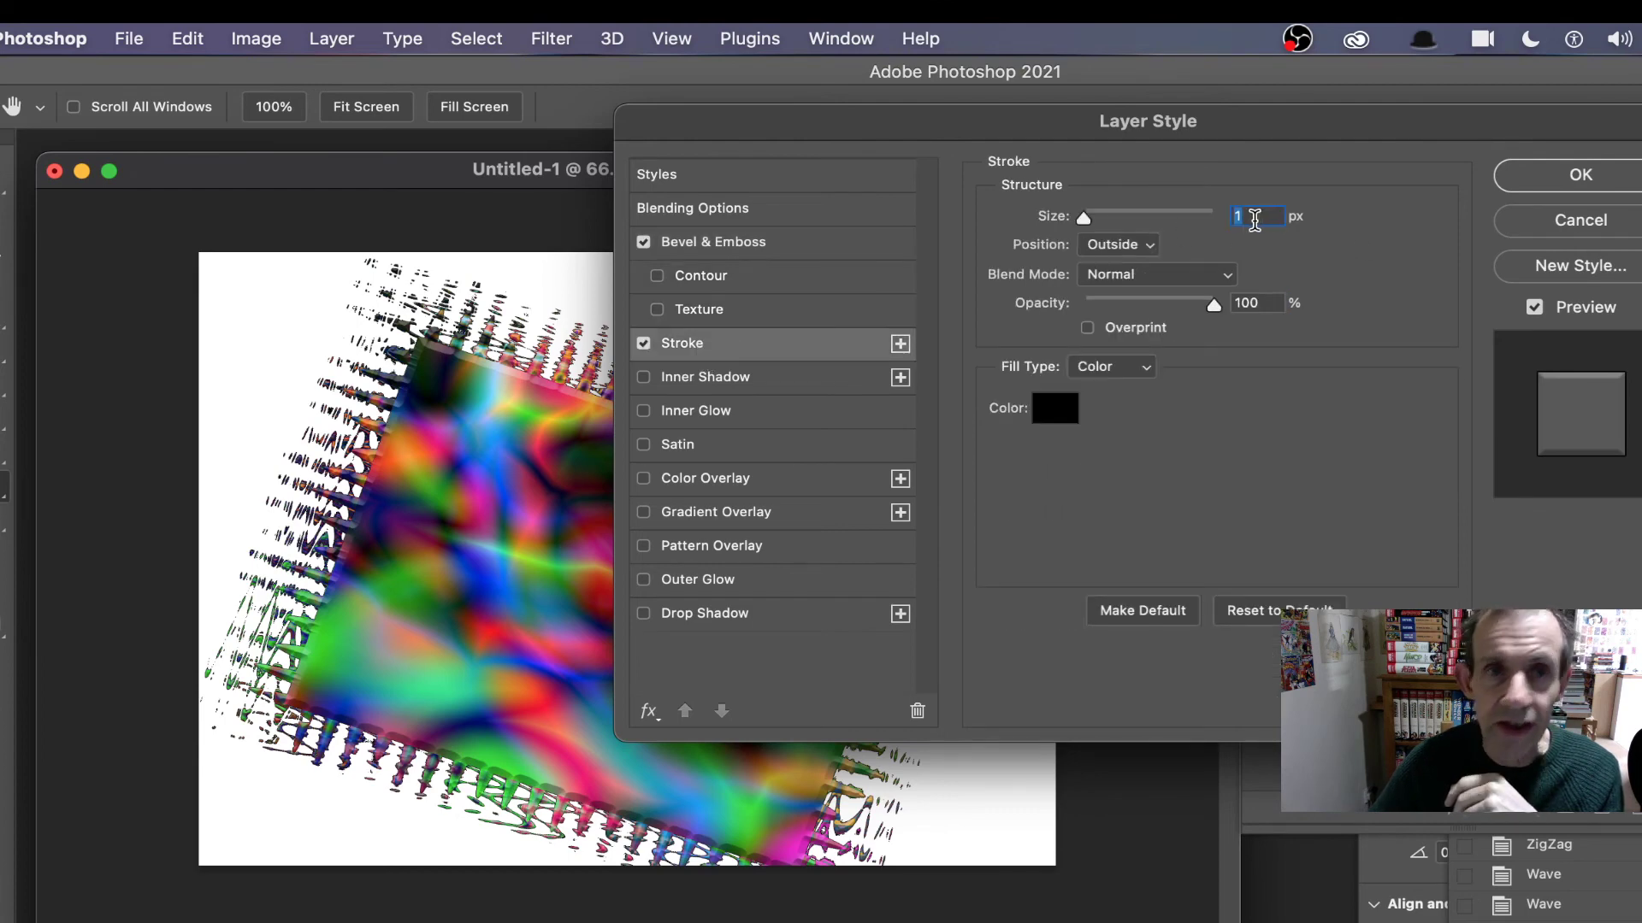
pyautogui.moveTo(1086, 218); pyautogui.dragTo(1116, 218)
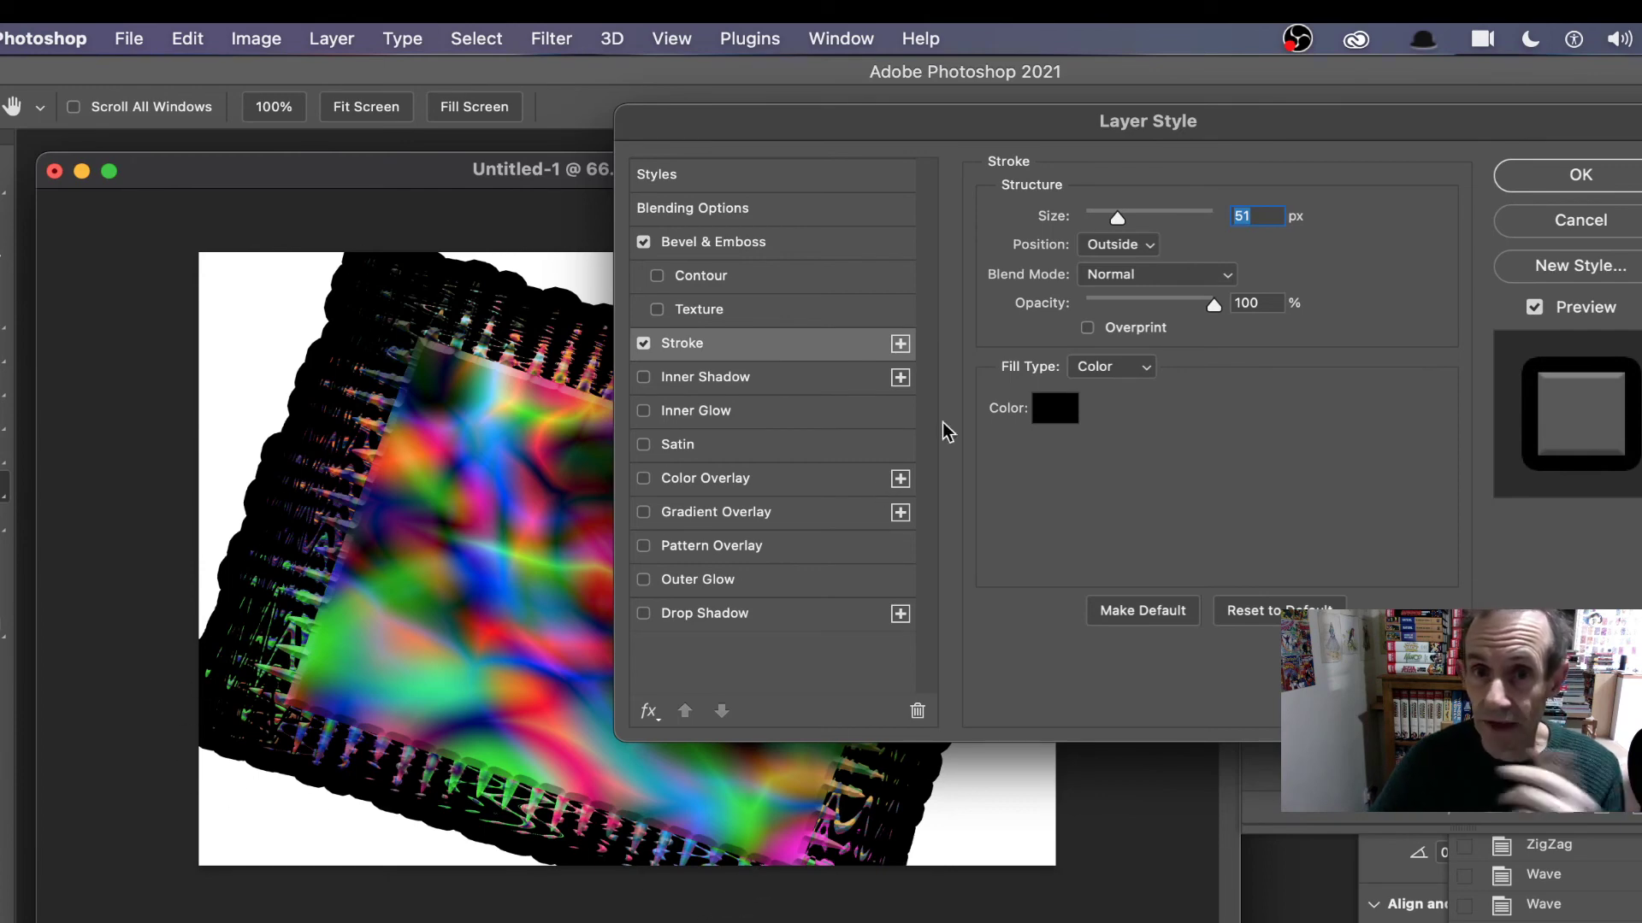
pyautogui.moveTo(1117, 218); pyautogui.dragTo(1091, 215)
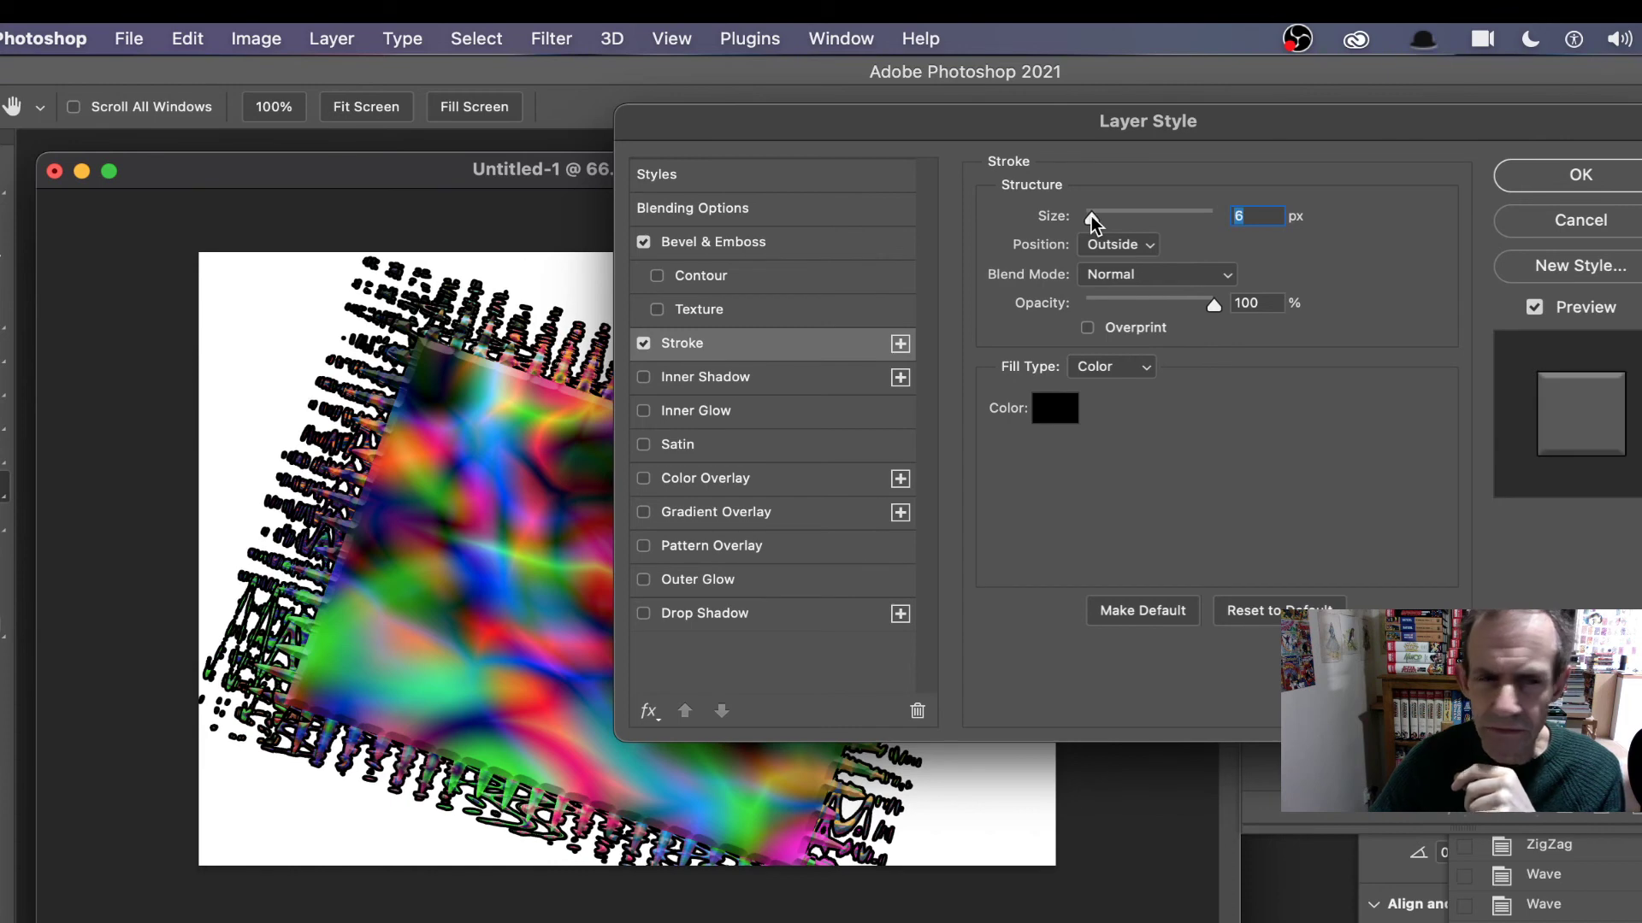
pyautogui.moveTo(1089, 215); pyautogui.dragTo(1085, 218)
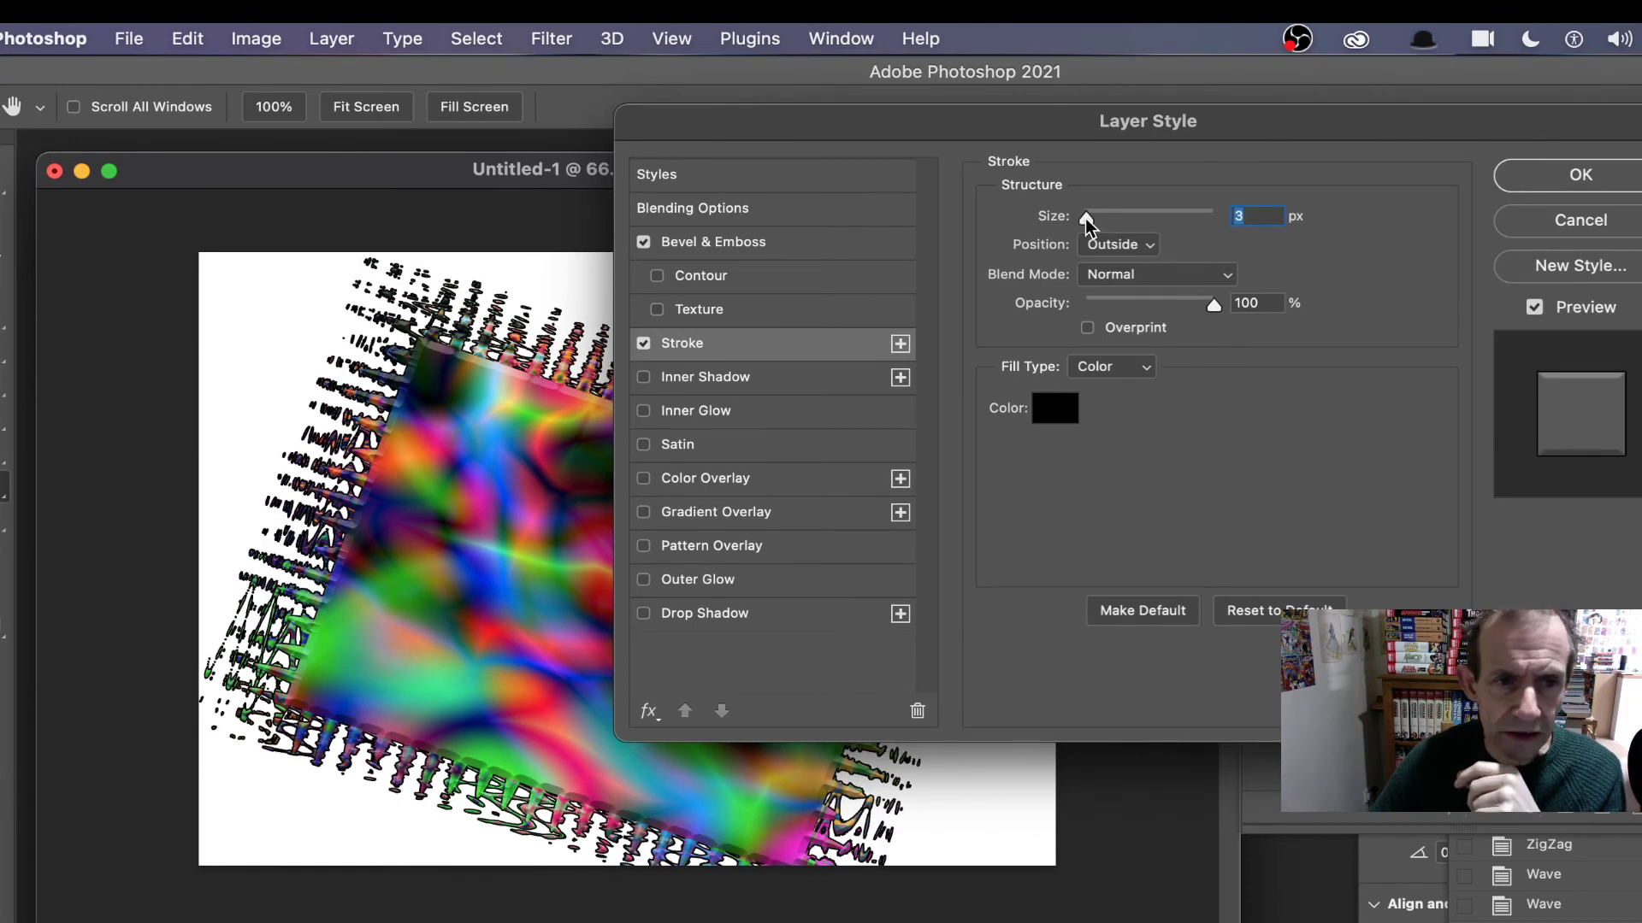
# Add a Drop Shadow to Layer 1, accept the layer effects and shift the artwork slightly up and to the right on the canvas
pyautogui.click(691, 617)
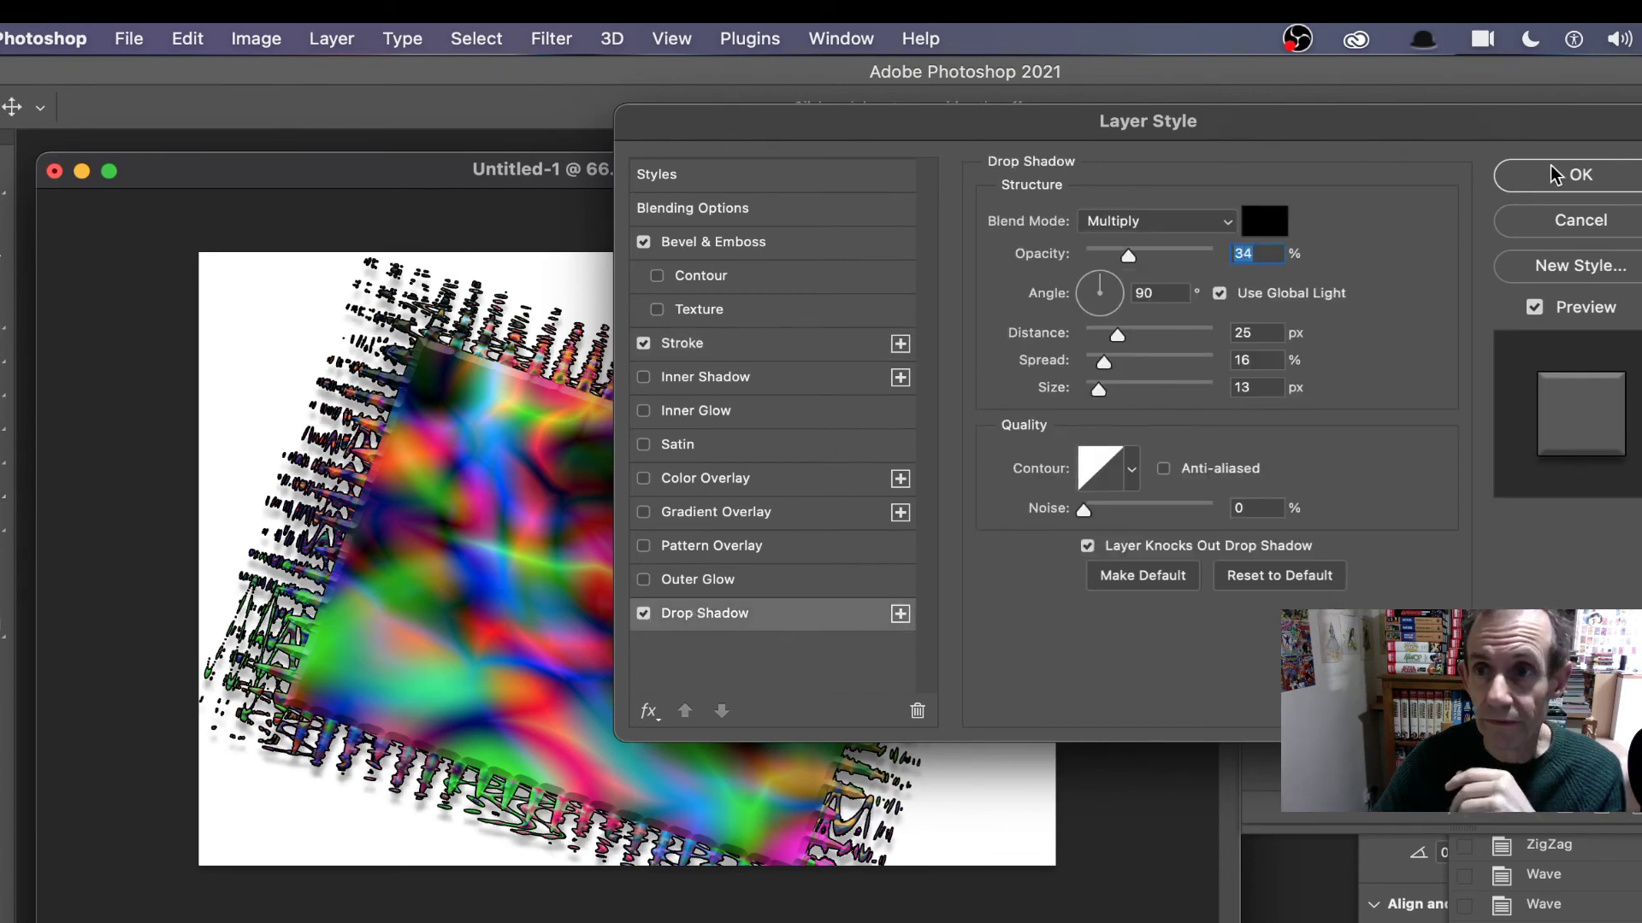
pyautogui.click(1572, 178)
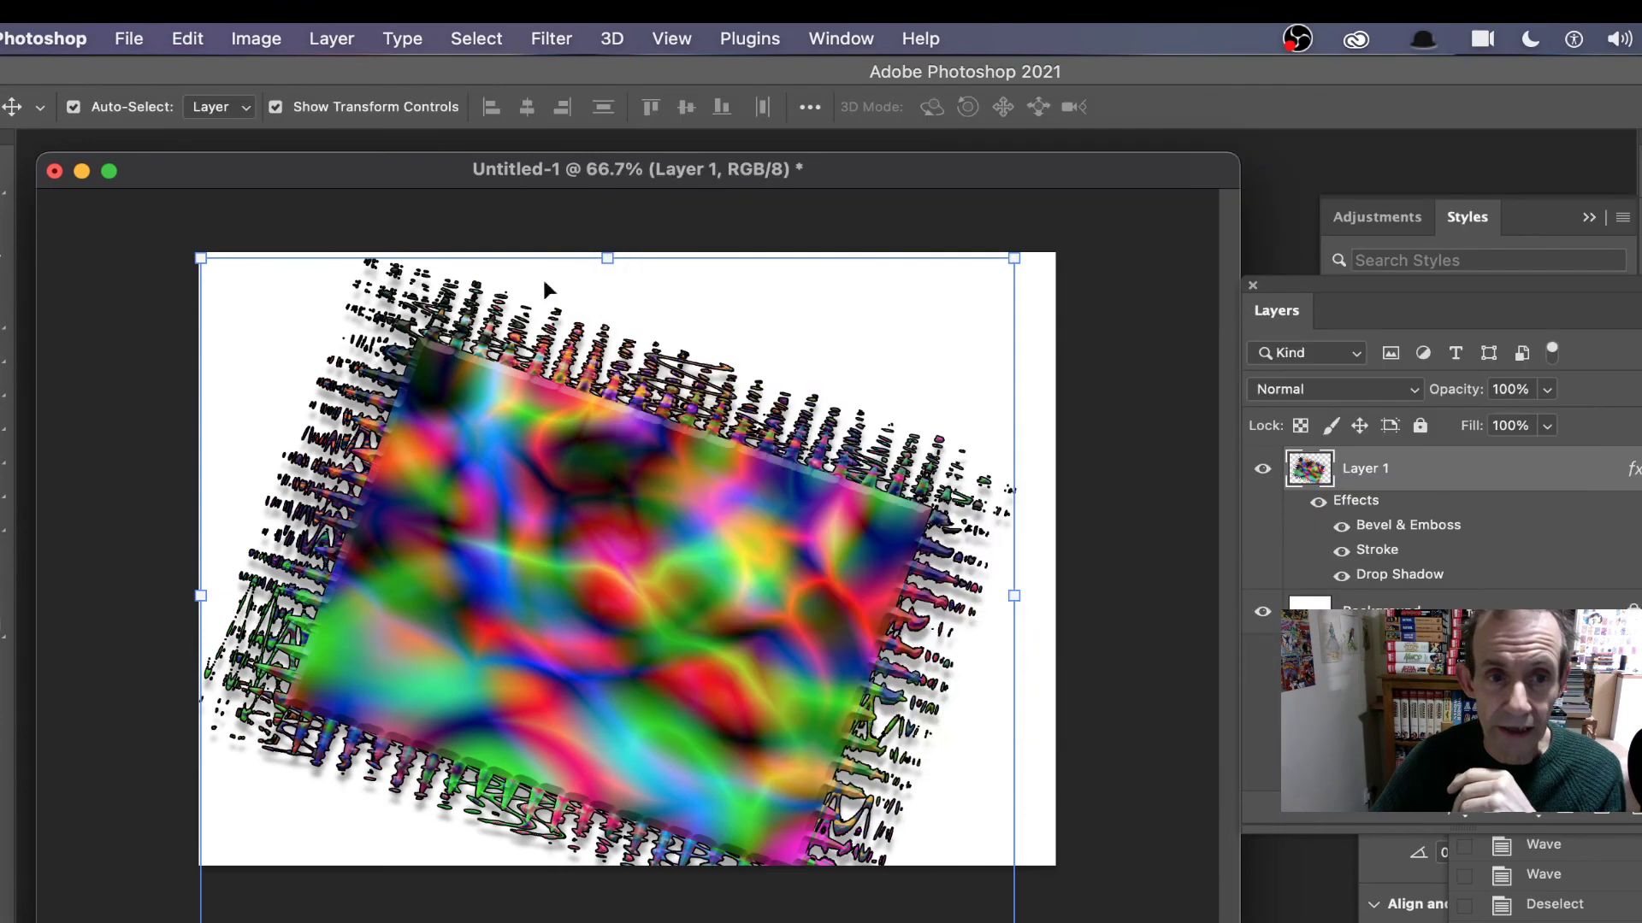
pyautogui.moveTo(512, 493); pyautogui.dragTo(552, 436)
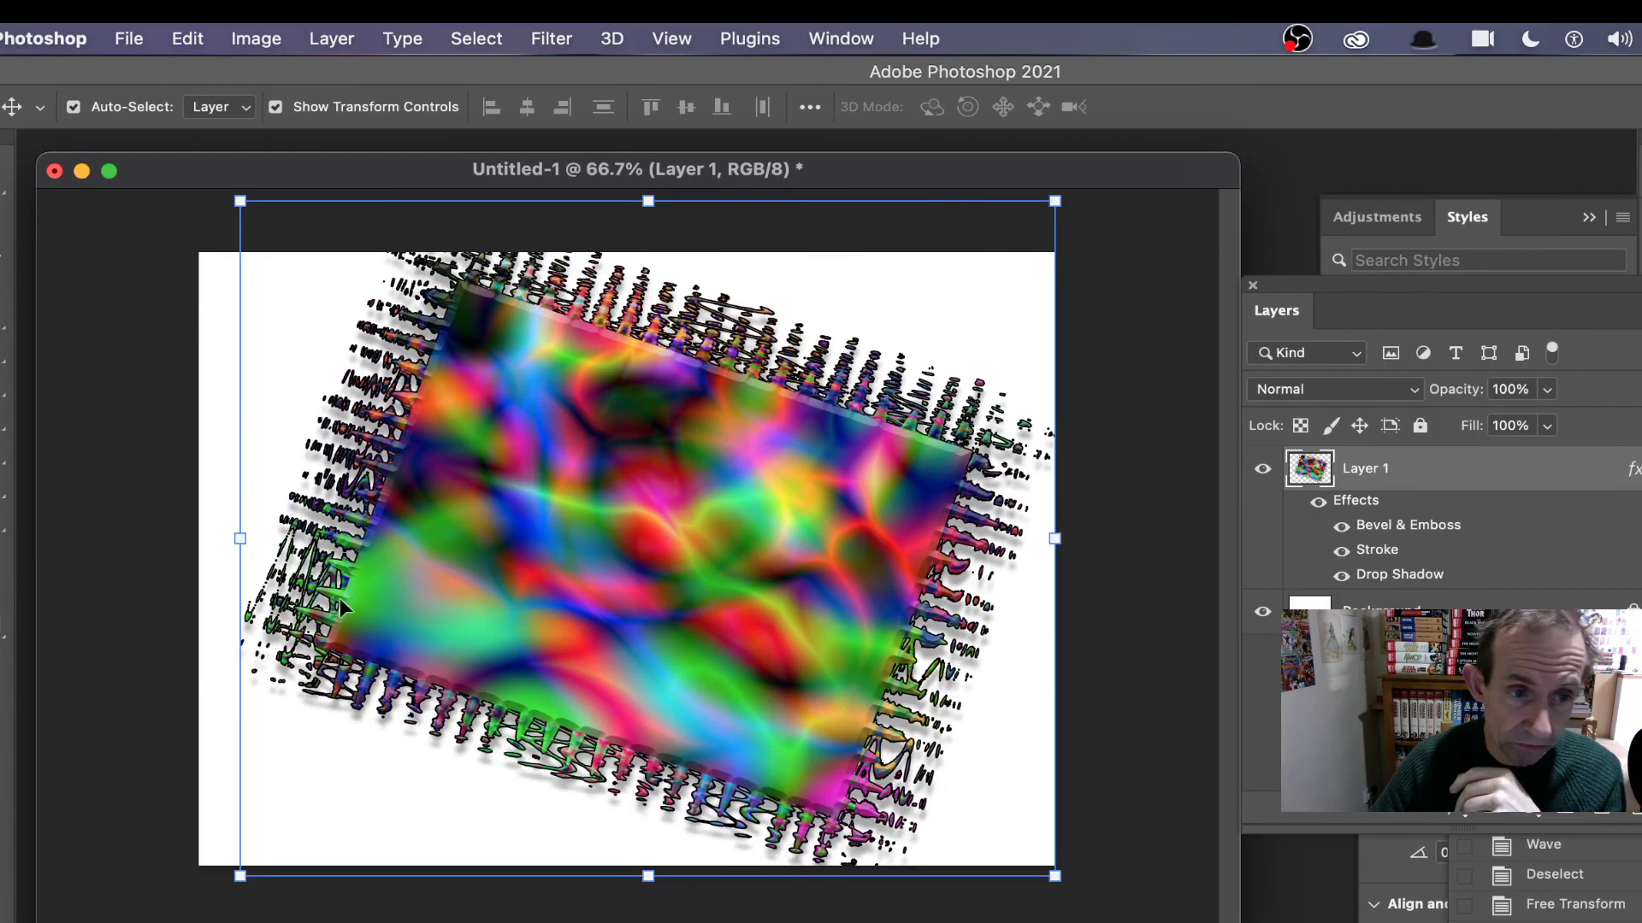